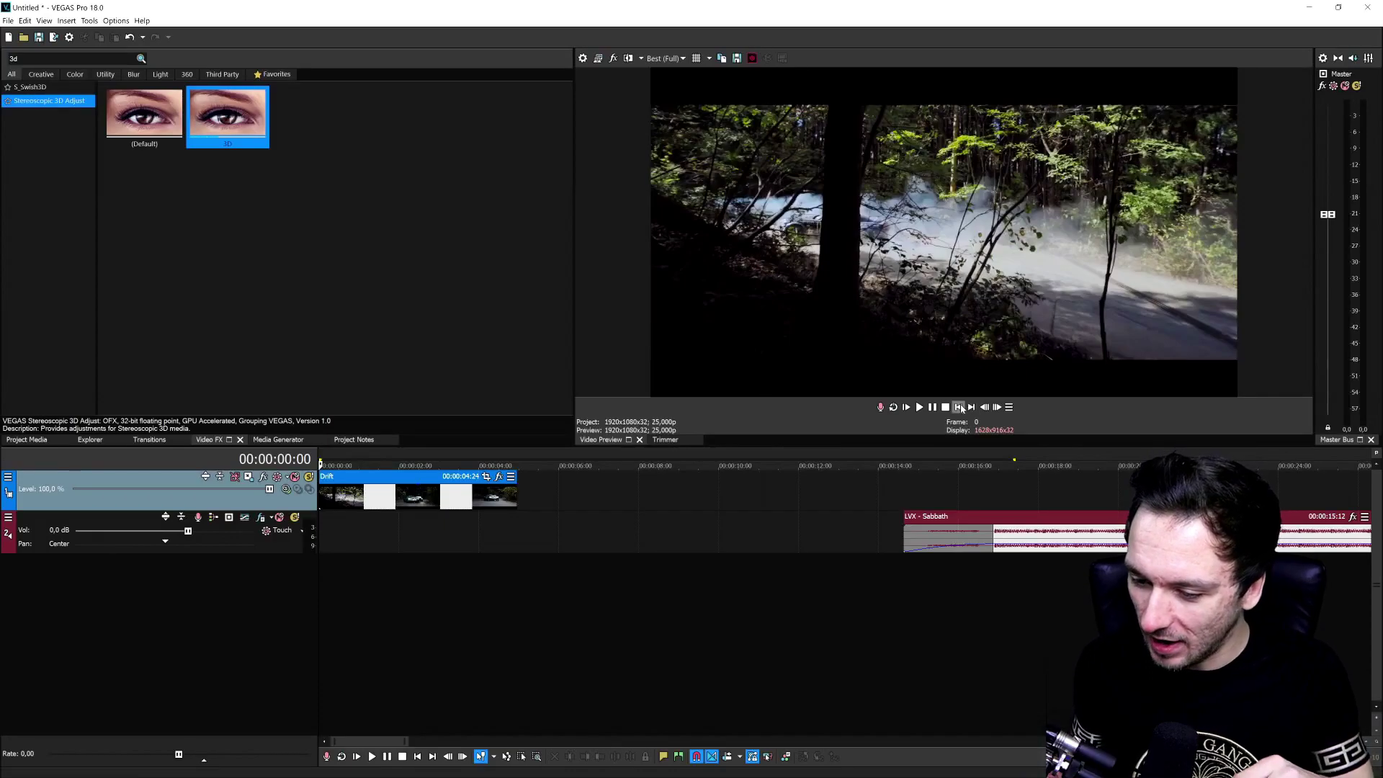
scroll(564, 508, up, 3)
key(space)
scroll(512, 494, down, 2)
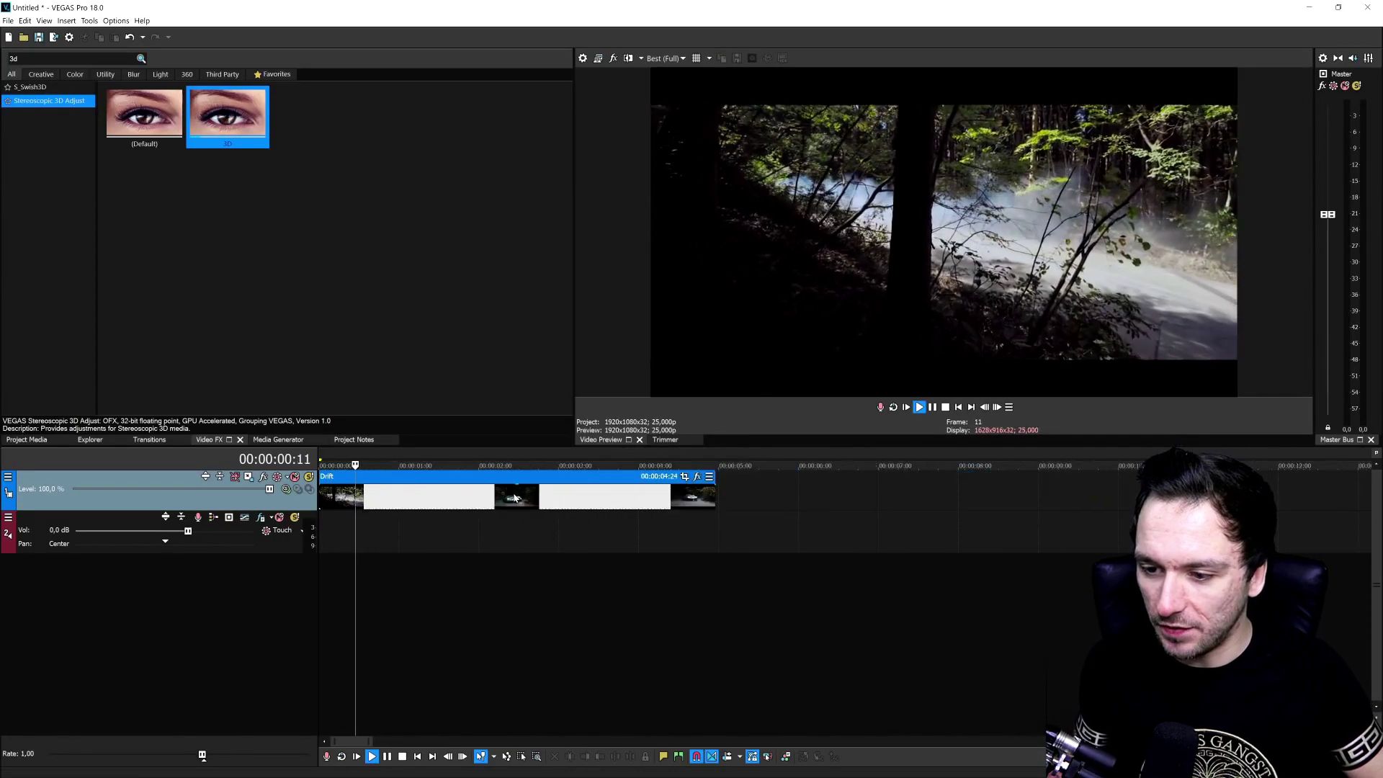
scroll(514, 497, up, 2)
key(space)
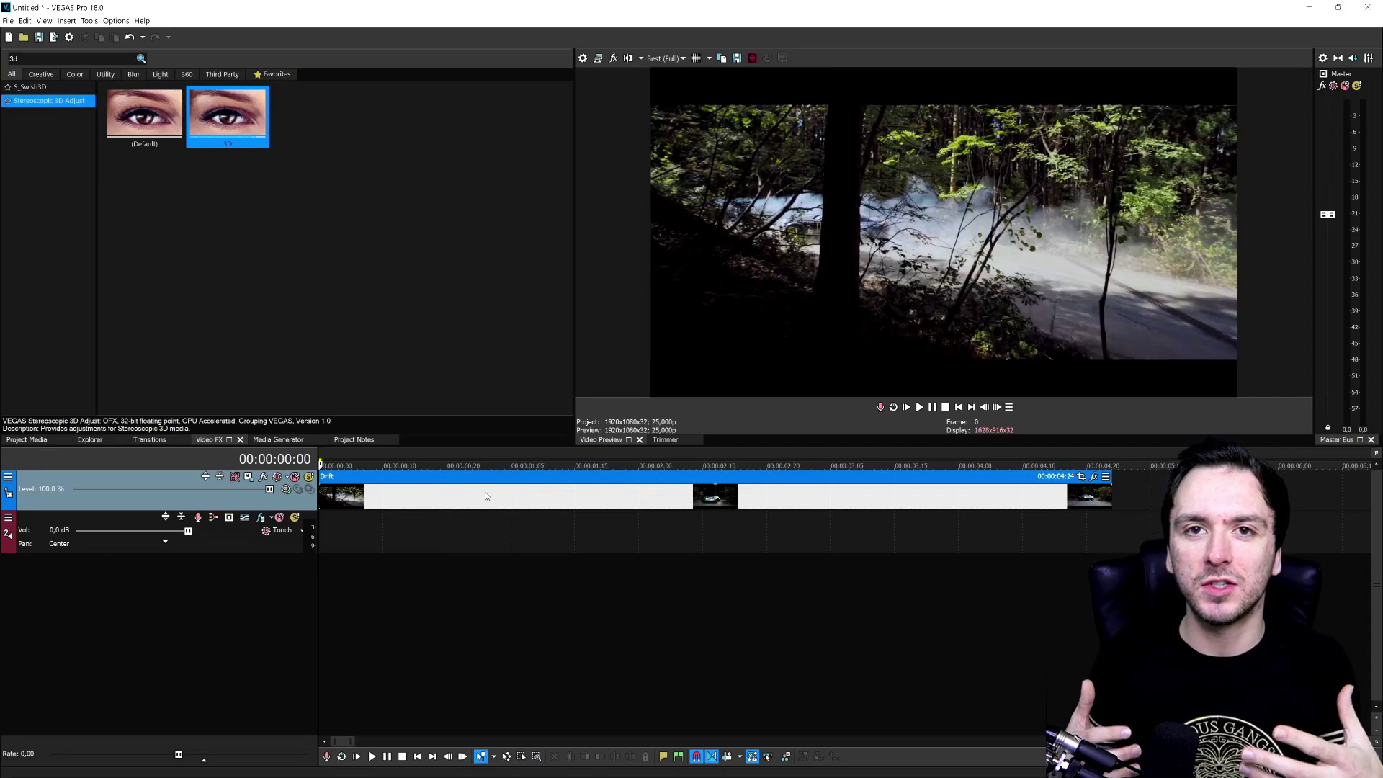
scroll(477, 466, down, 5)
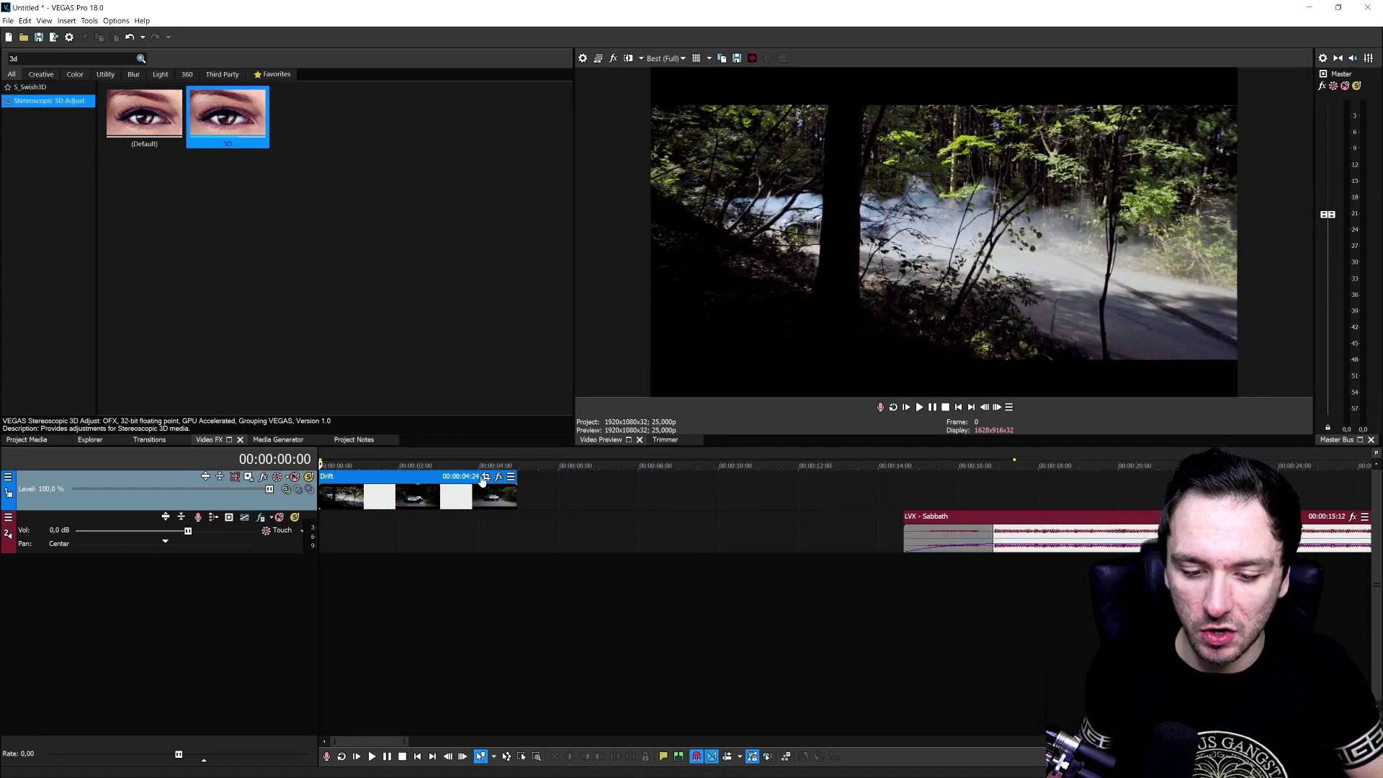
Move the LVX - Sabbath music to 0:00 and push the Drift clip later, to about 00:00:02:06.
drag(816, 535, 425, 533)
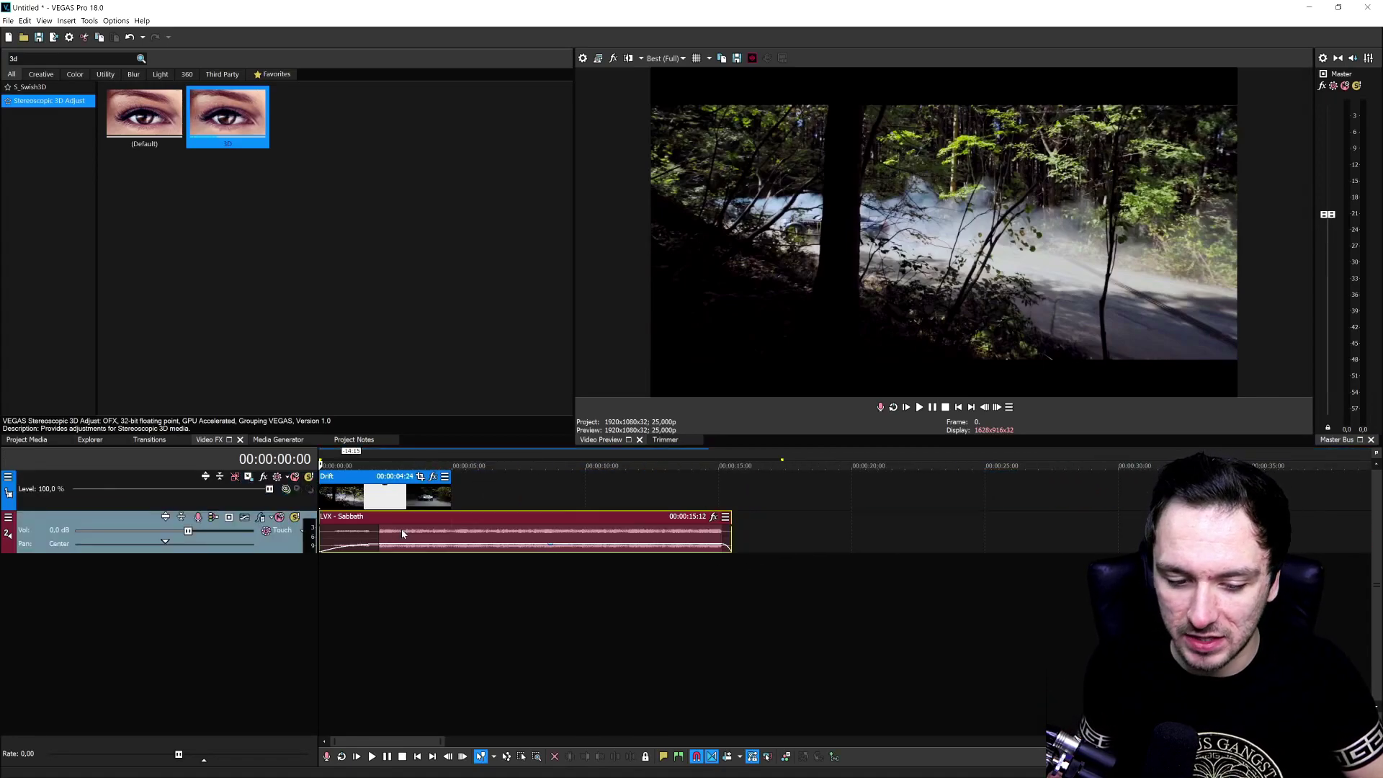
scroll(477, 528, up, 5)
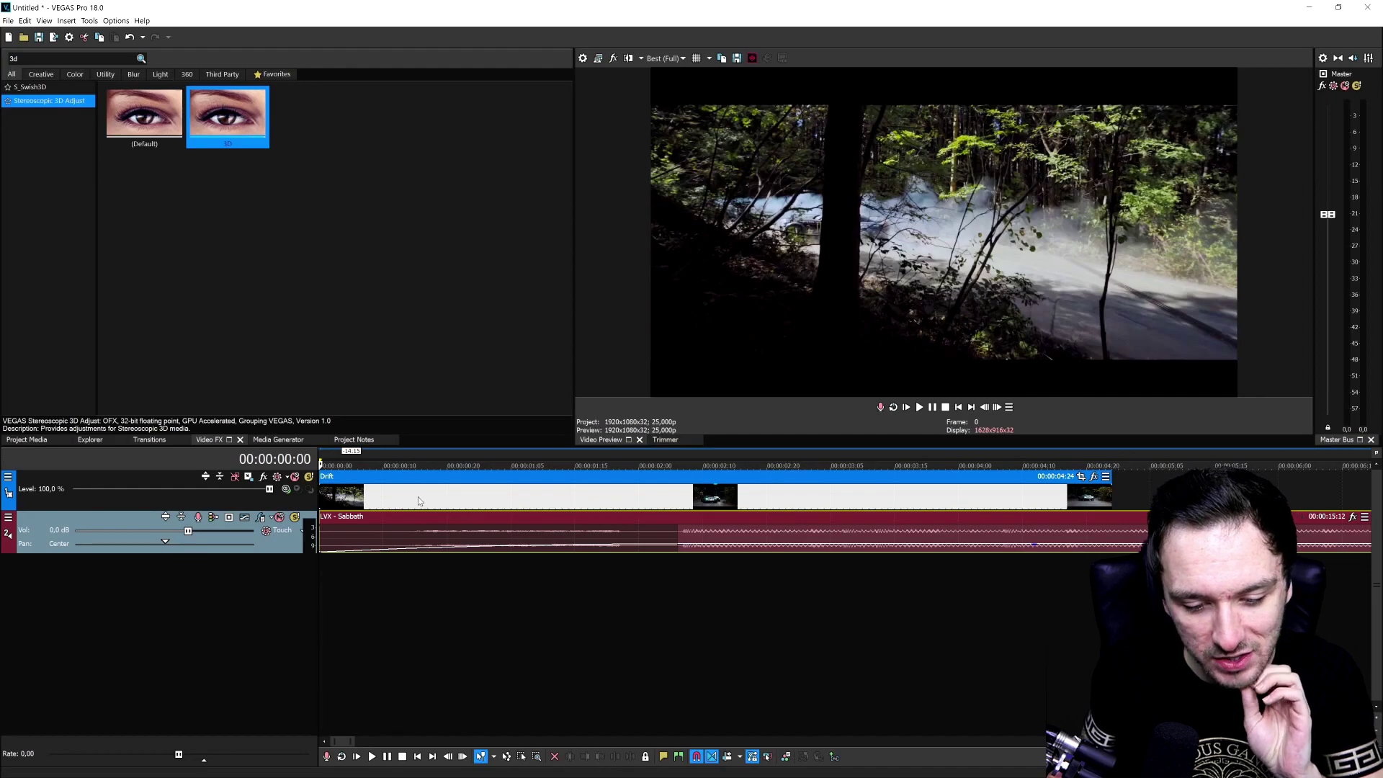
drag(419, 501, 774, 495)
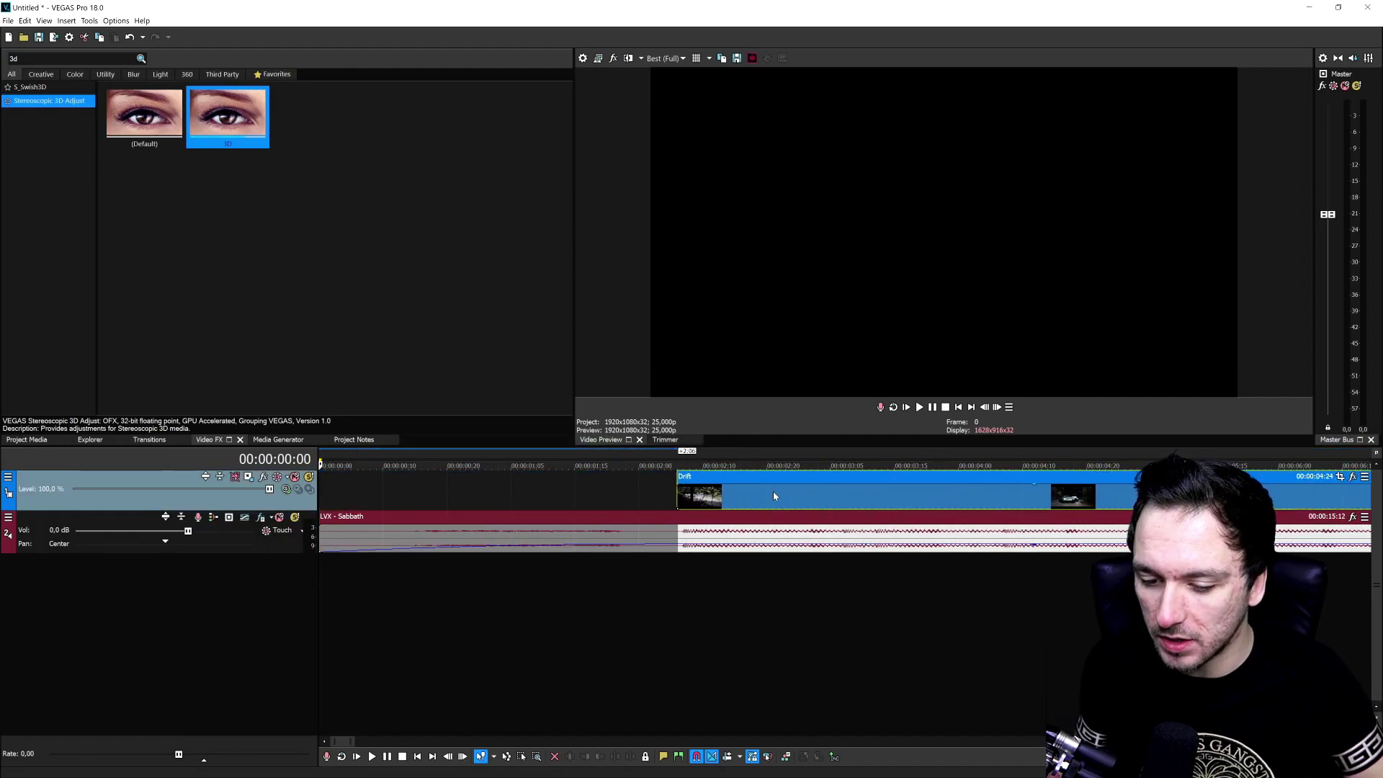
scroll(772, 495, down, 3)
scroll(664, 503, up, 4)
Slide the Drift clip back so it starts at about 00:00:01:23, near the music's drop.
click(840, 497)
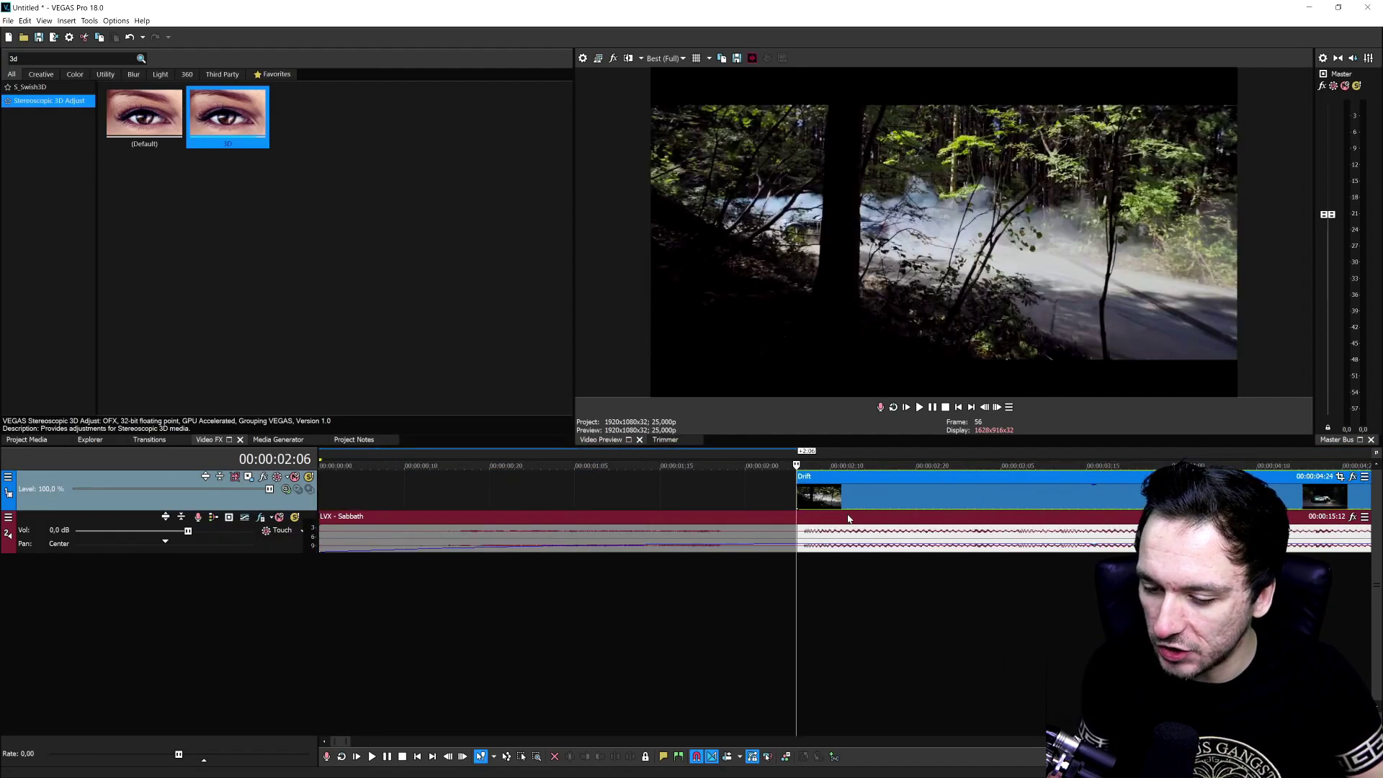
drag(841, 499, 780, 499)
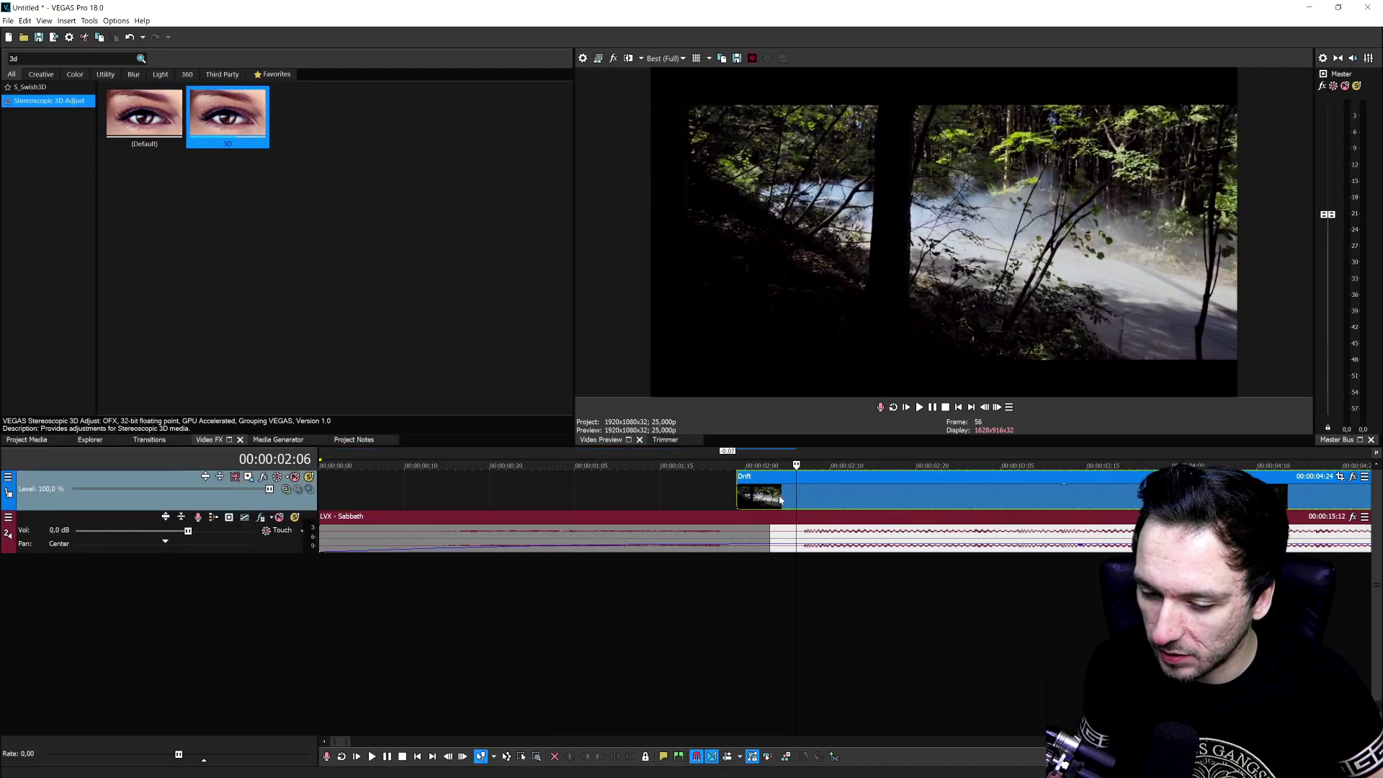
key(space)
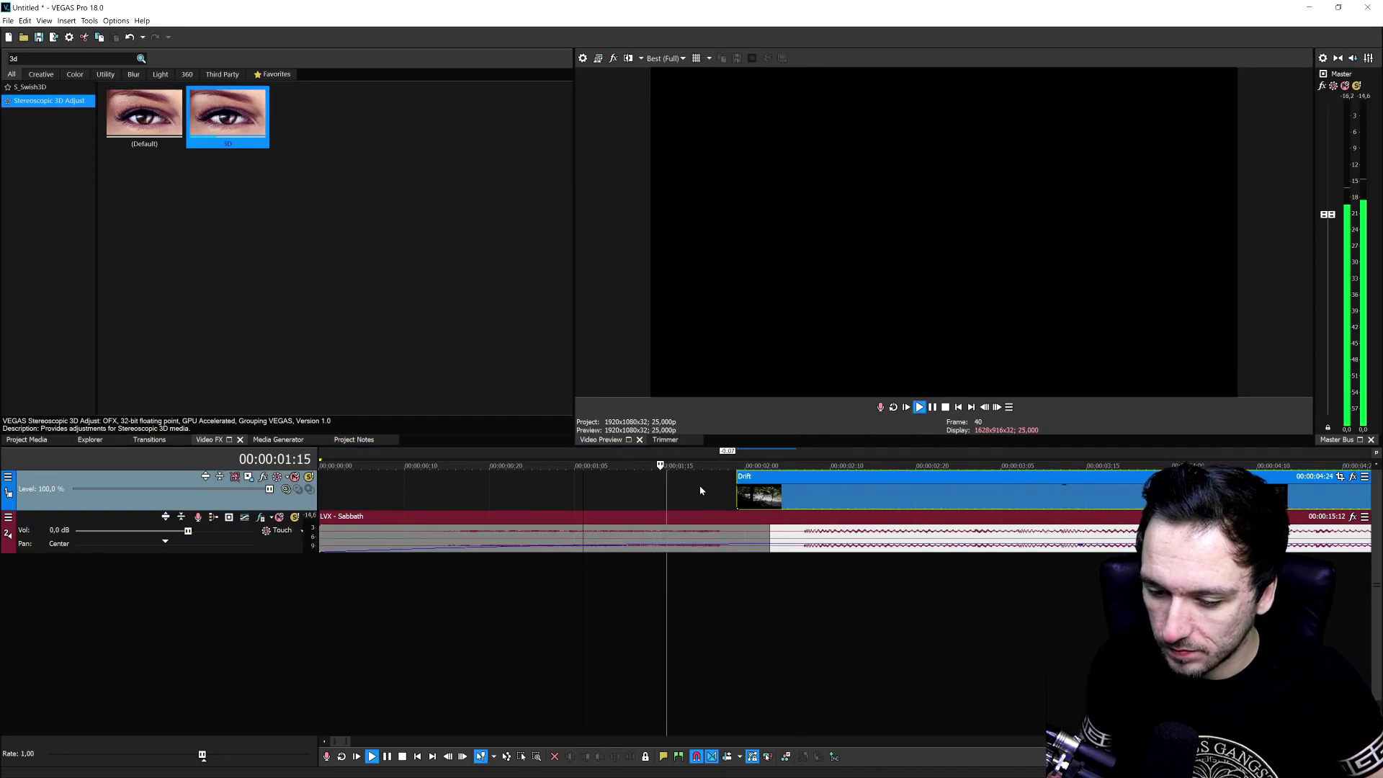
key(space)
drag(829, 501, 777, 501)
Play the edit against the music to check the Drift clip's new 1:23 start.
key(space)
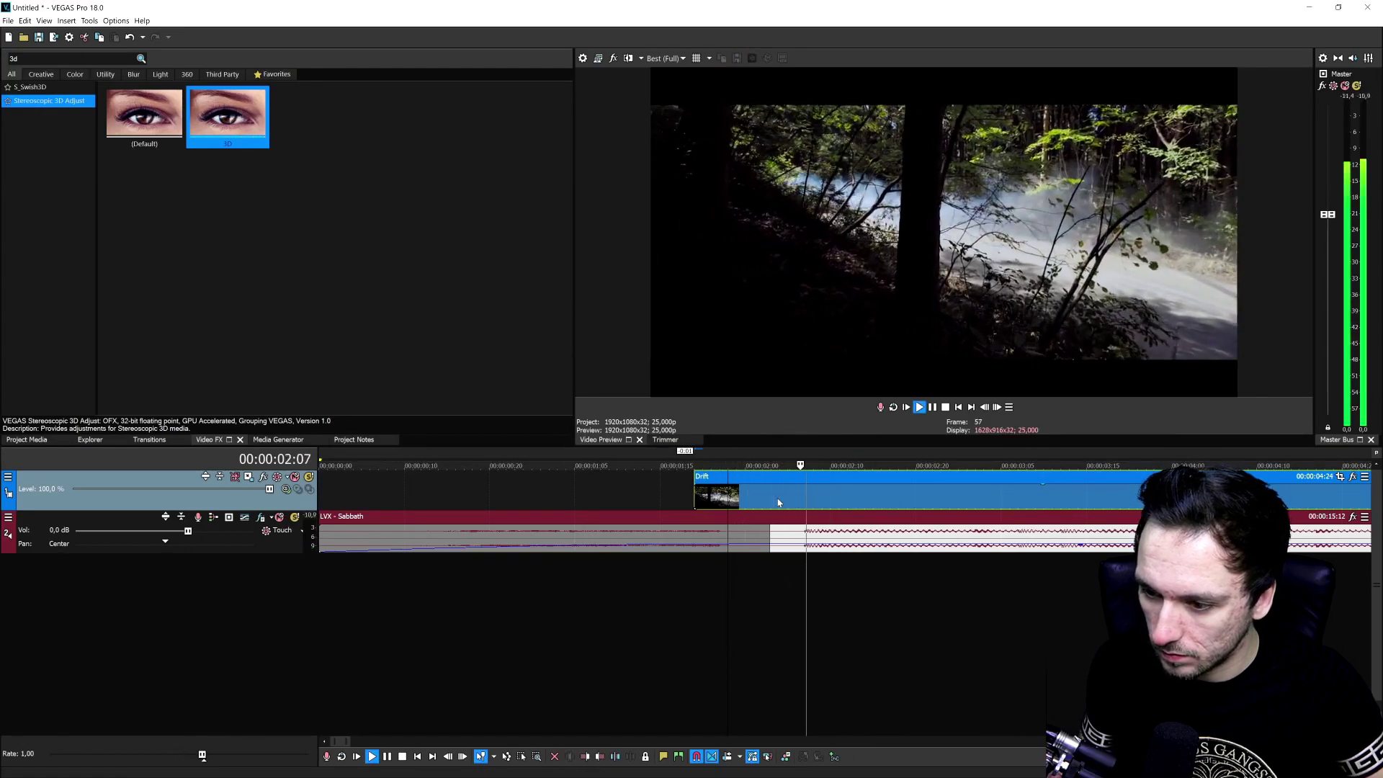
scroll(777, 502, down, 3)
scroll(818, 501, down, 3)
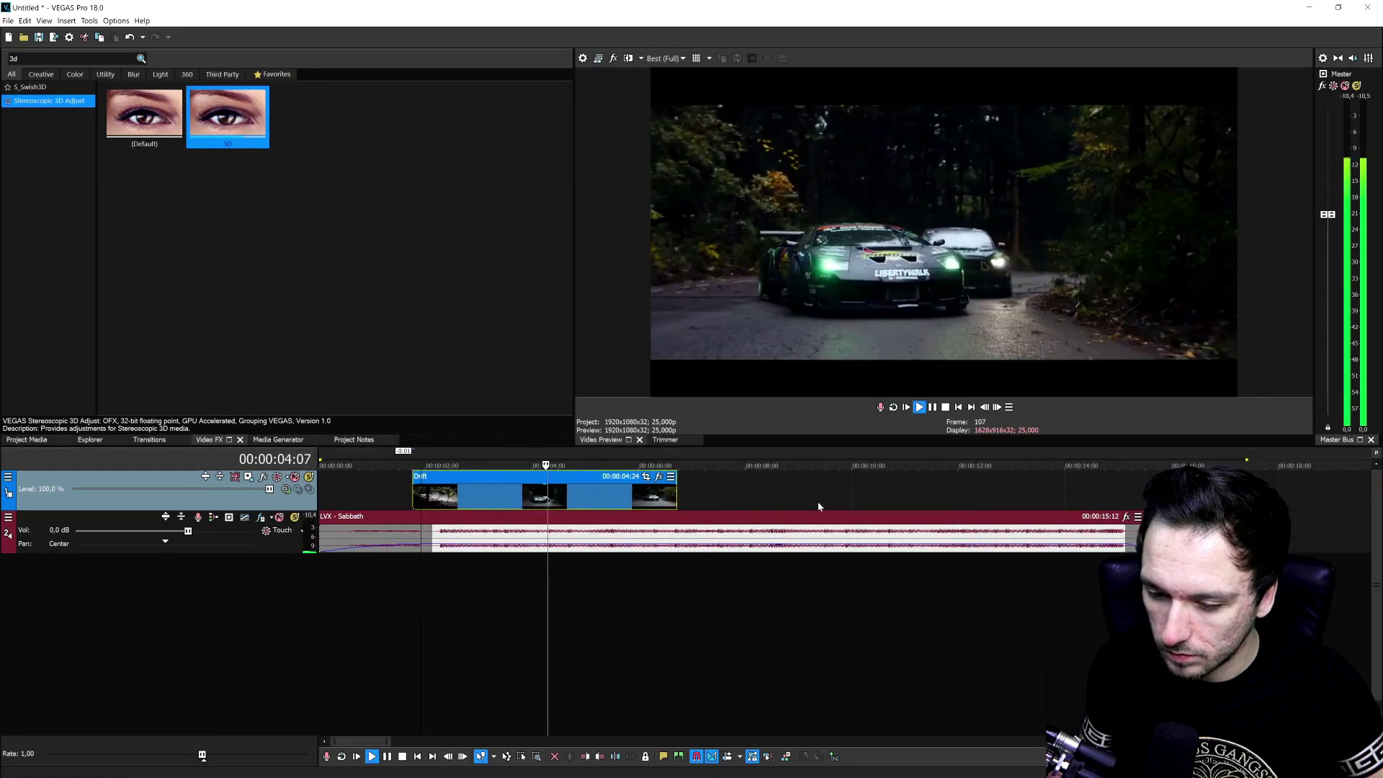
scroll(818, 501, up, 4)
scroll(818, 504, down, 2)
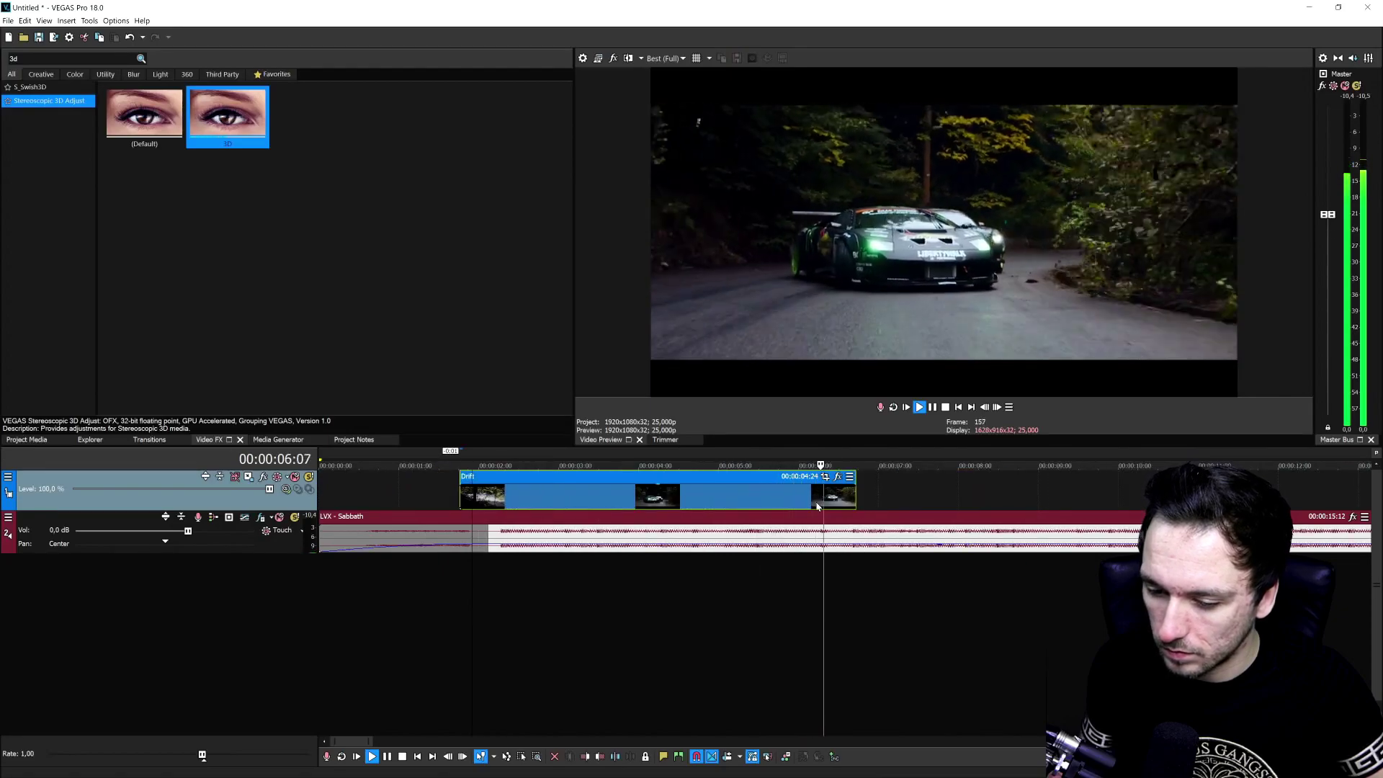
scroll(837, 505, up, 2)
key(space)
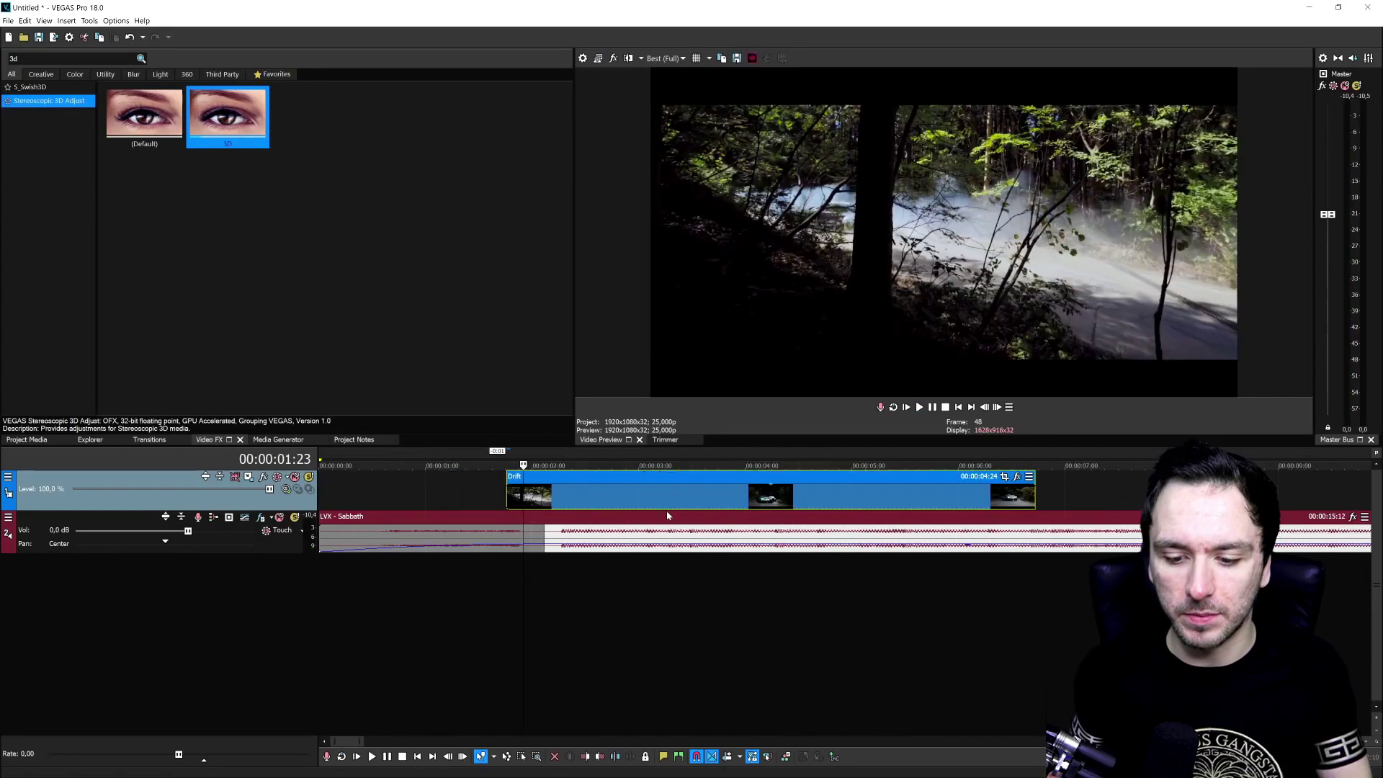
scroll(672, 513, down, 2)
scroll(647, 513, up, 2)
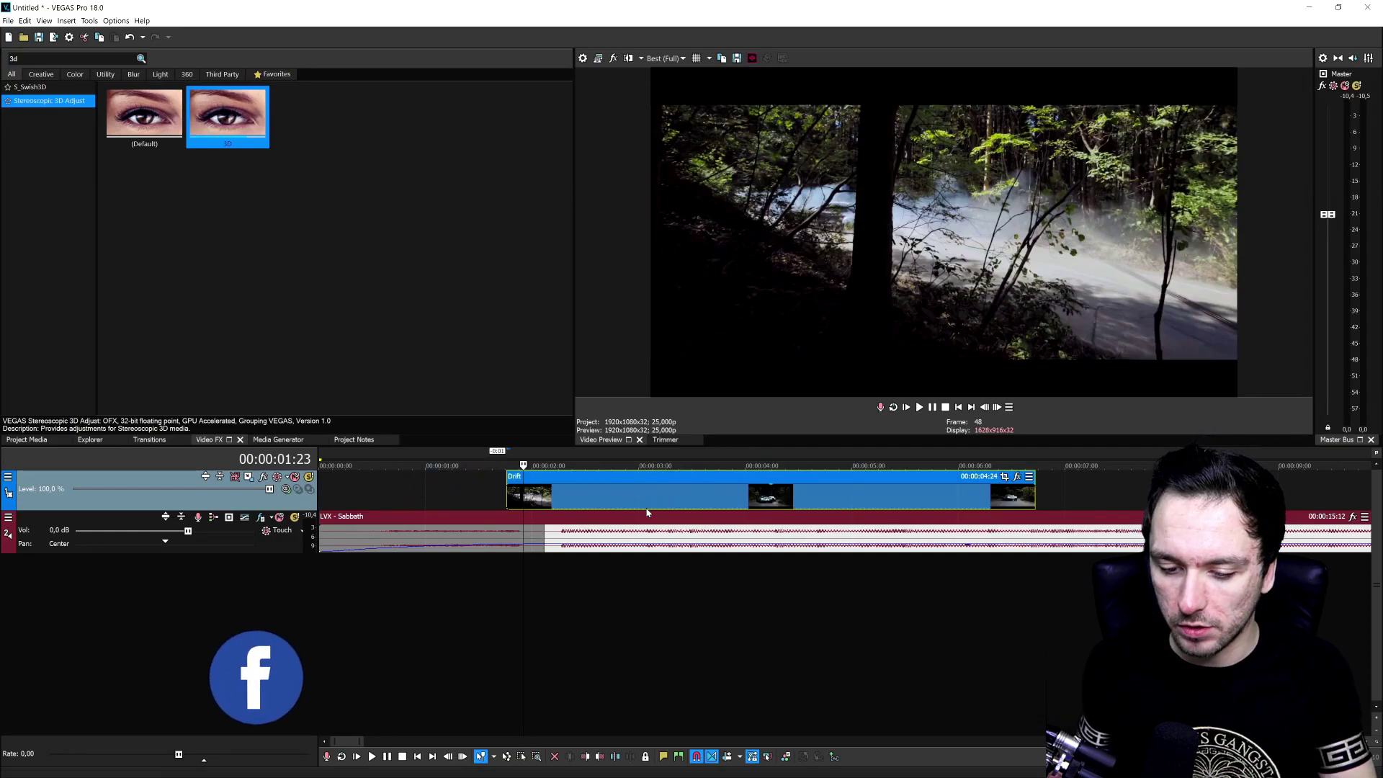
scroll(646, 512, down, 1)
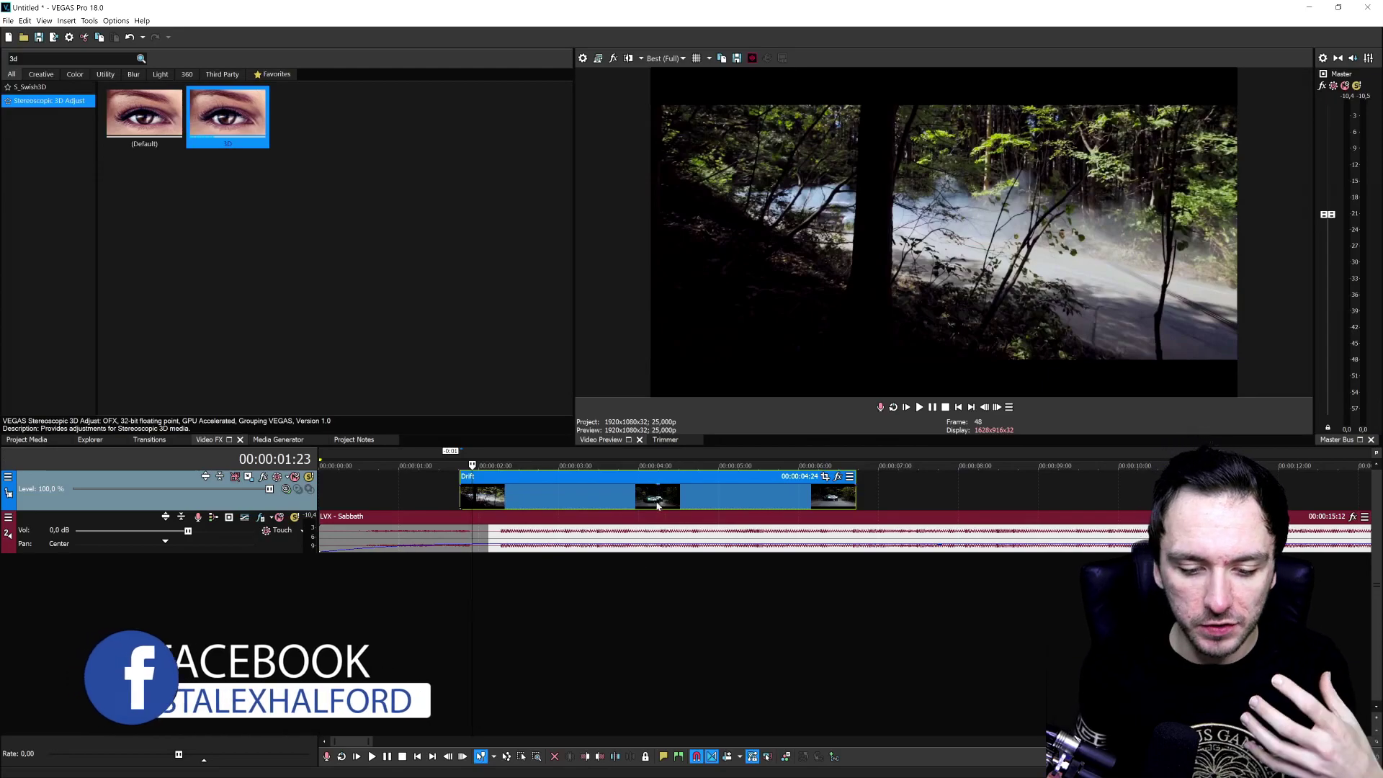
scroll(651, 515, up, 2)
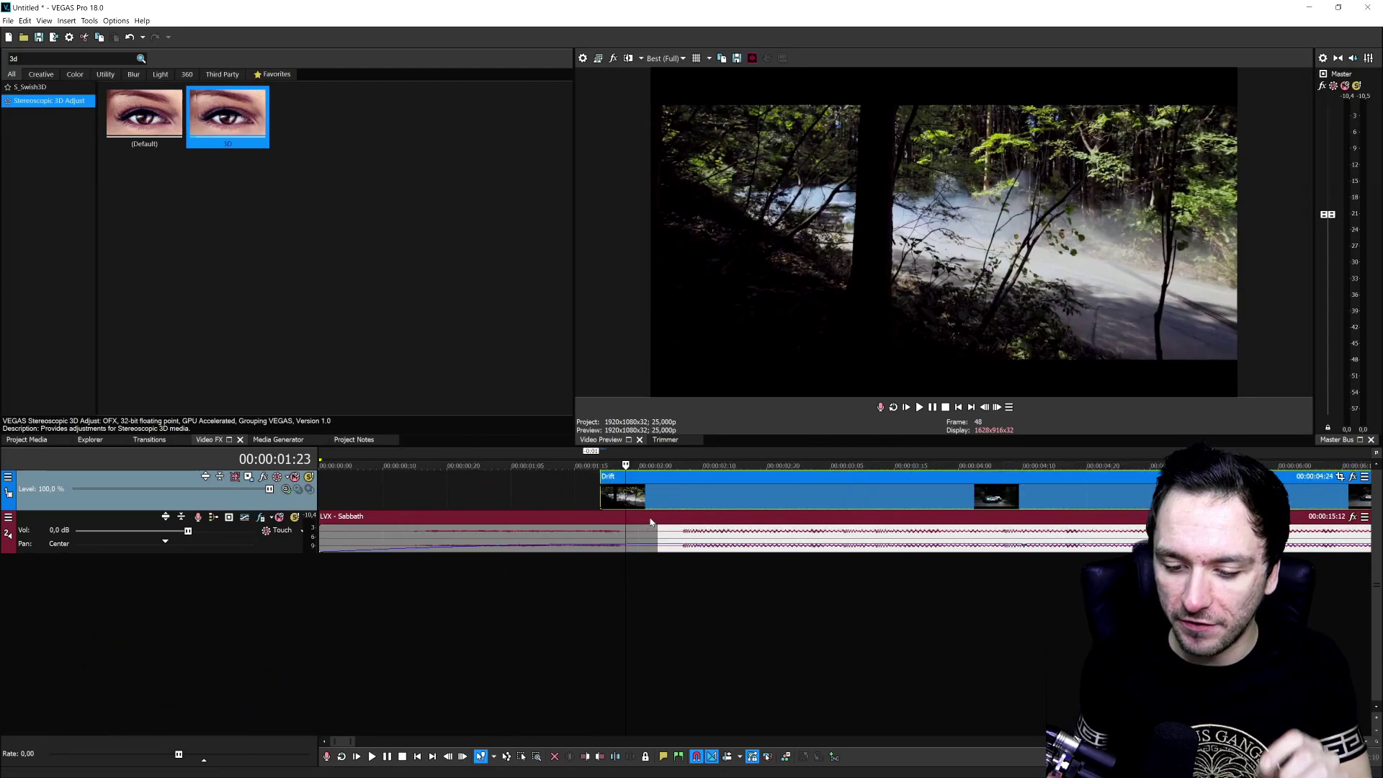
click(666, 499)
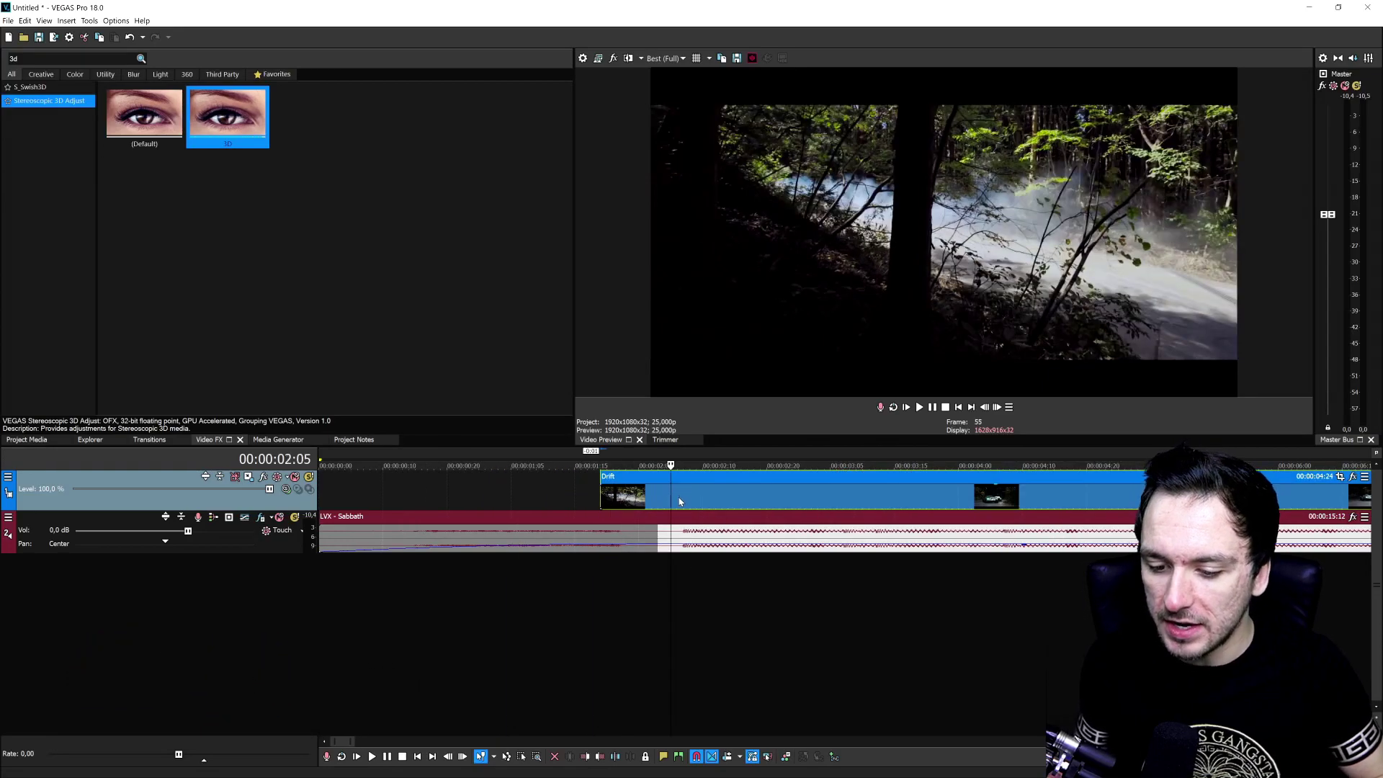
scroll(746, 505, up, 2)
scroll(746, 504, down, 2)
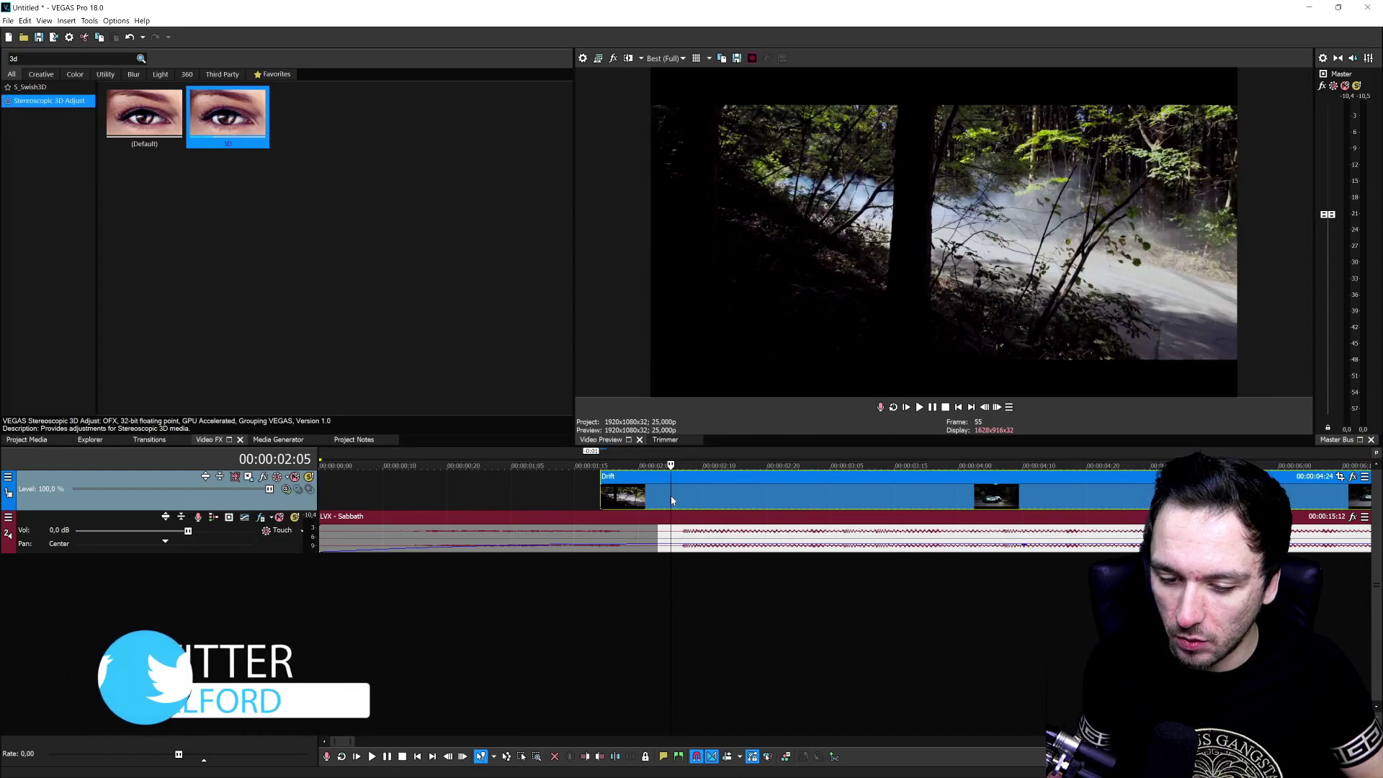
click(626, 497)
click(664, 502)
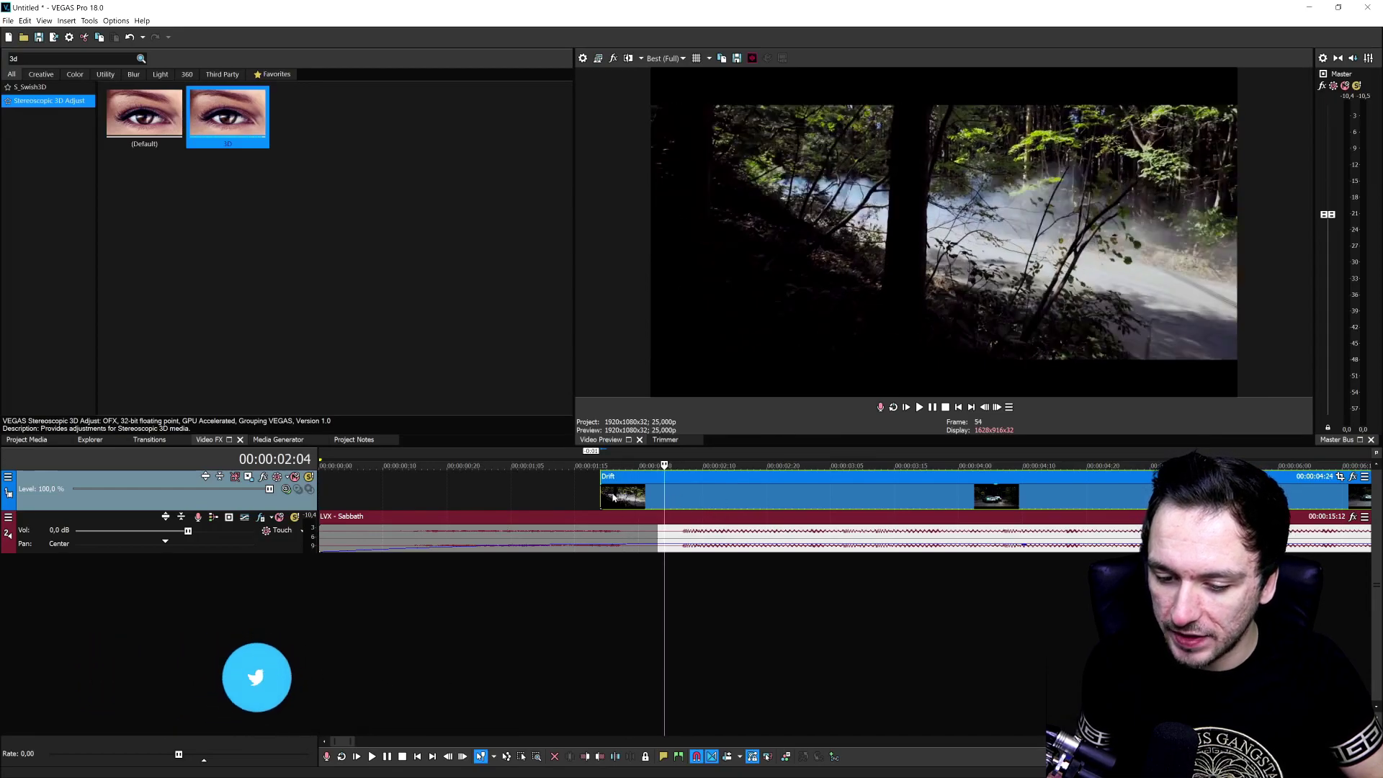
click(673, 497)
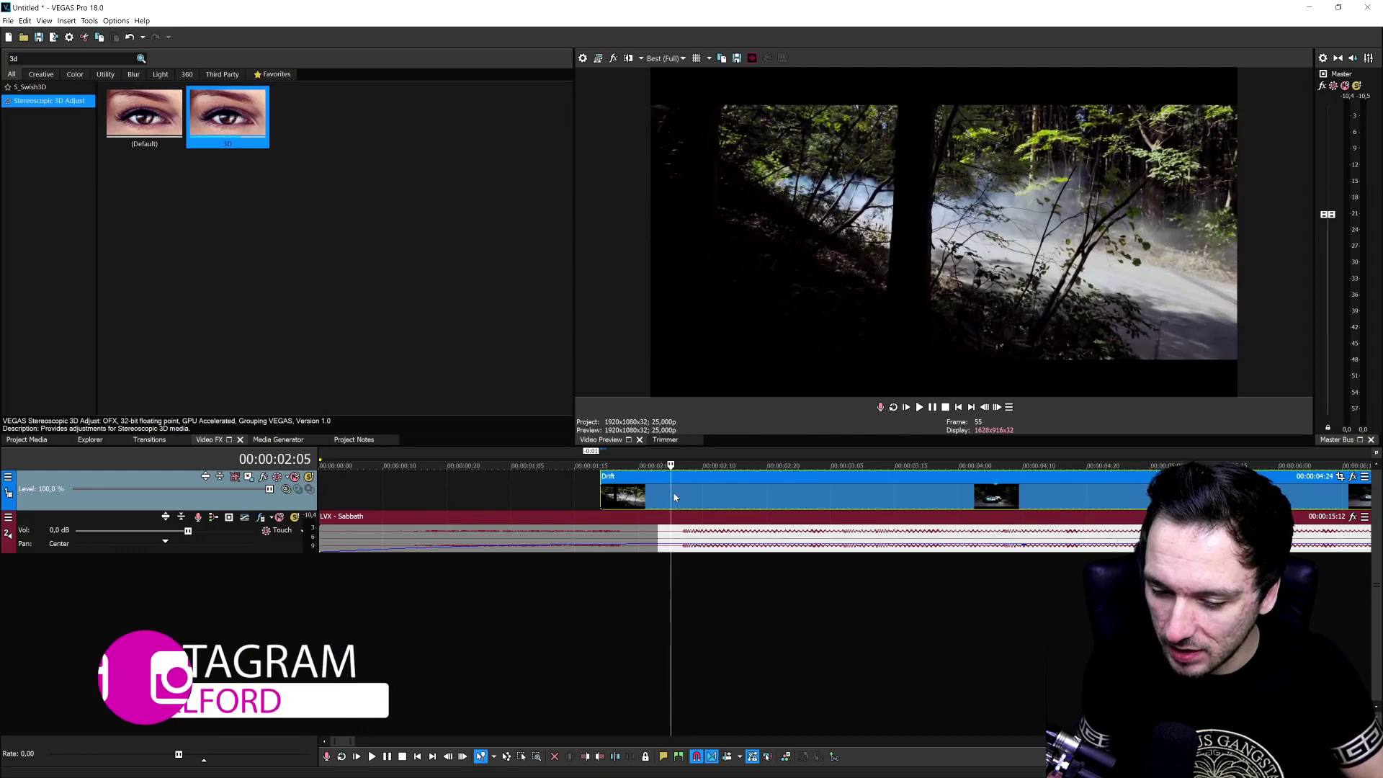
click(612, 497)
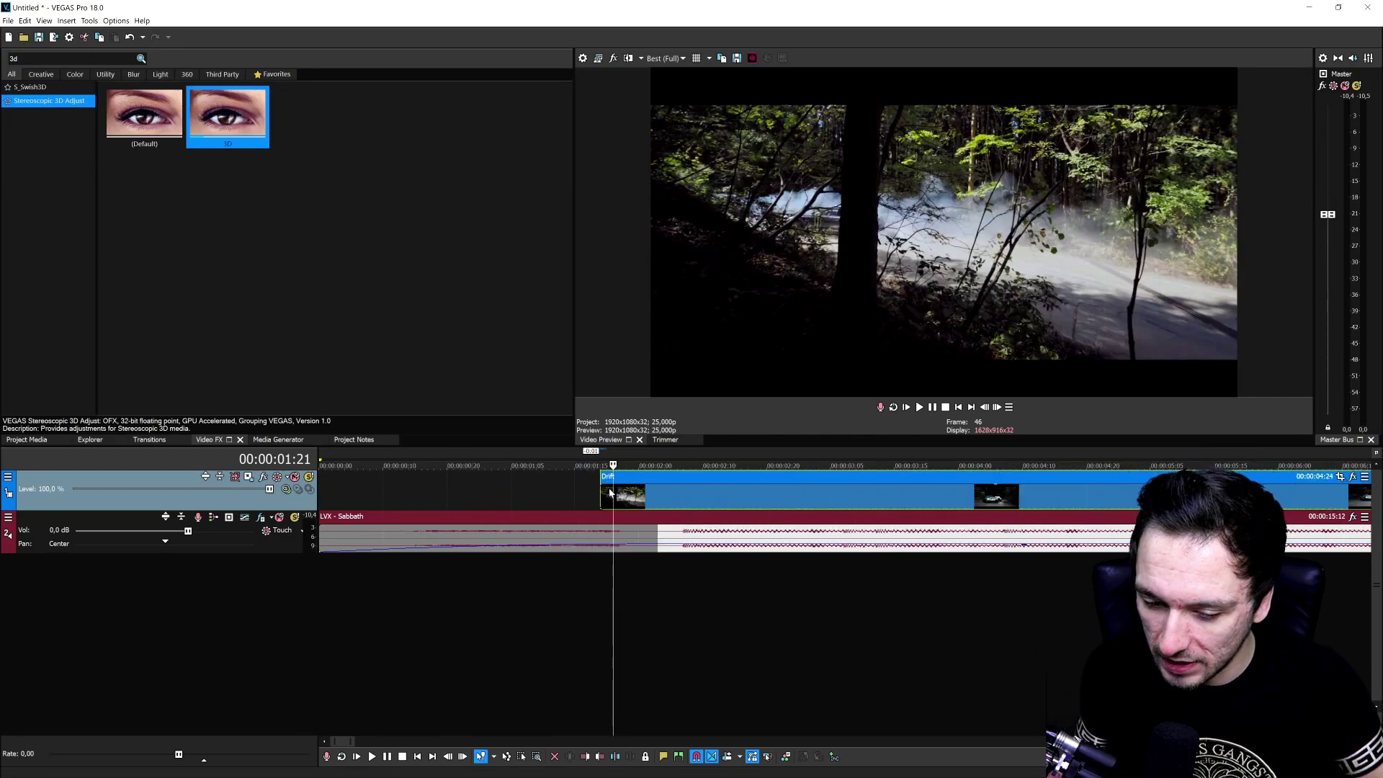
key(Left)
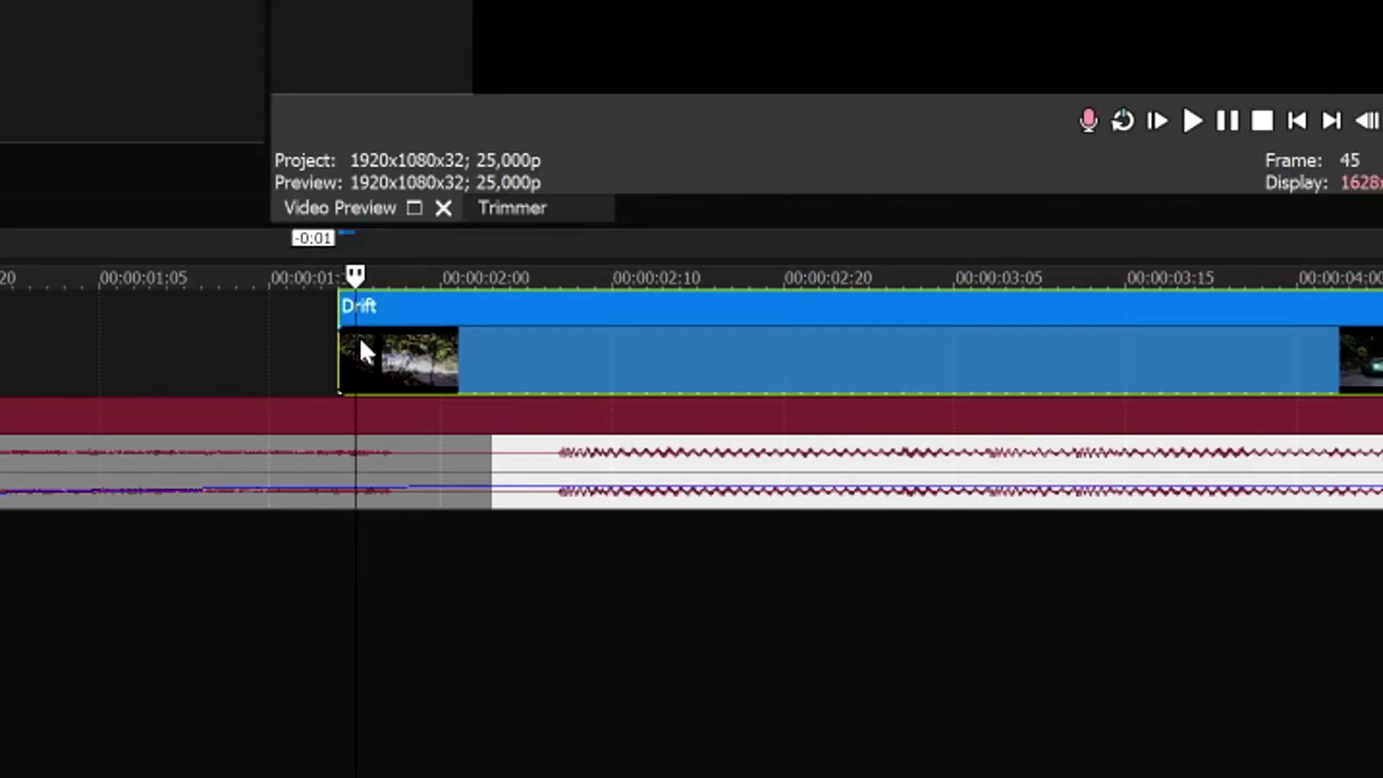
Split the Drift clip with S on each beat during playback.
key(space)
key(s)
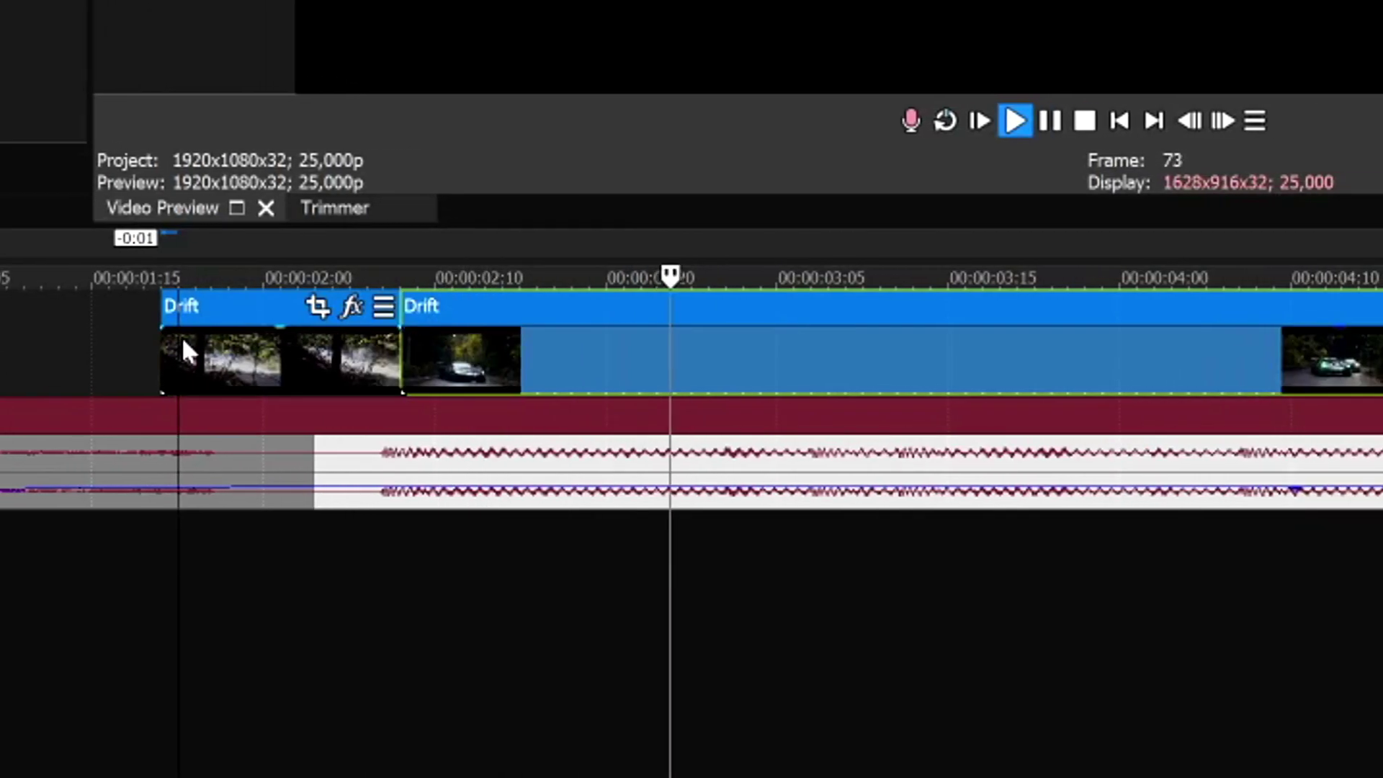
key(s)
key(s)
key(Down)
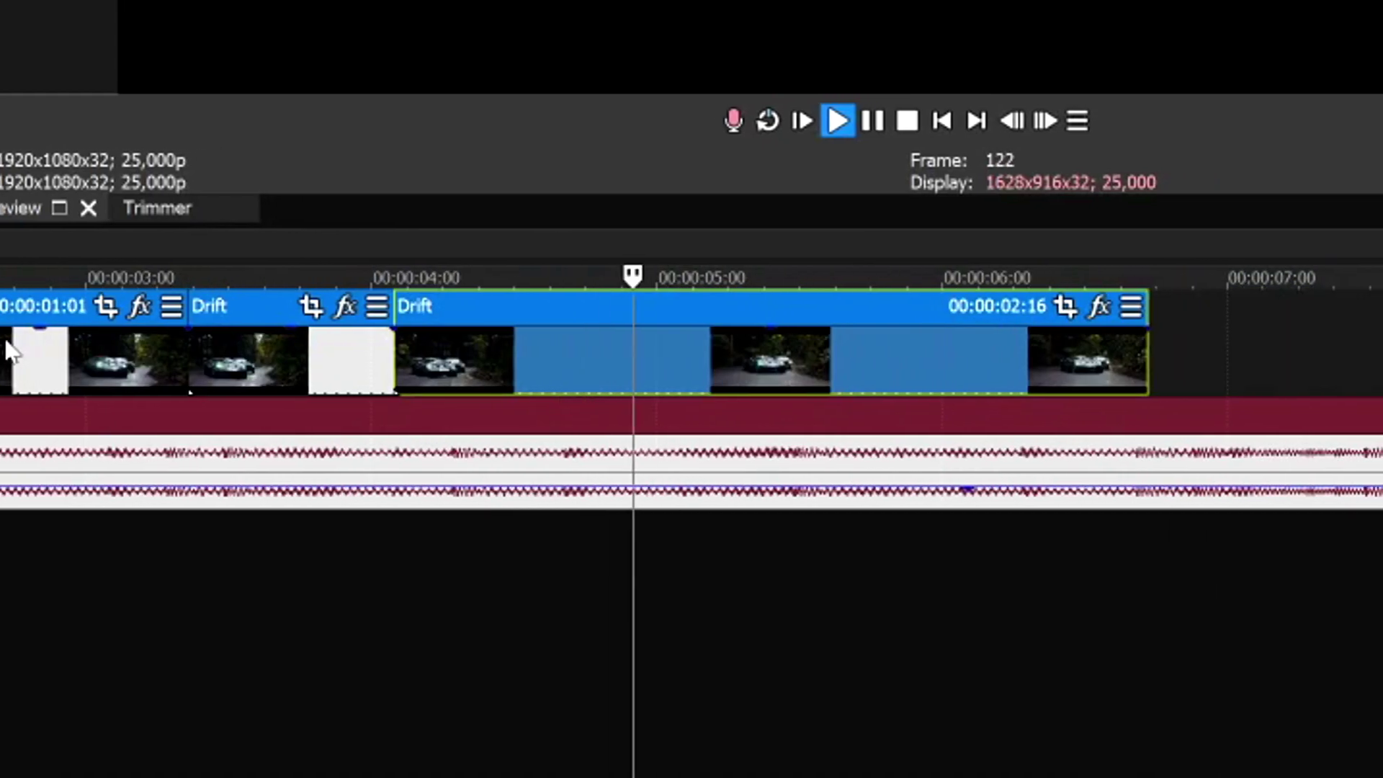
key(s)
key(s)
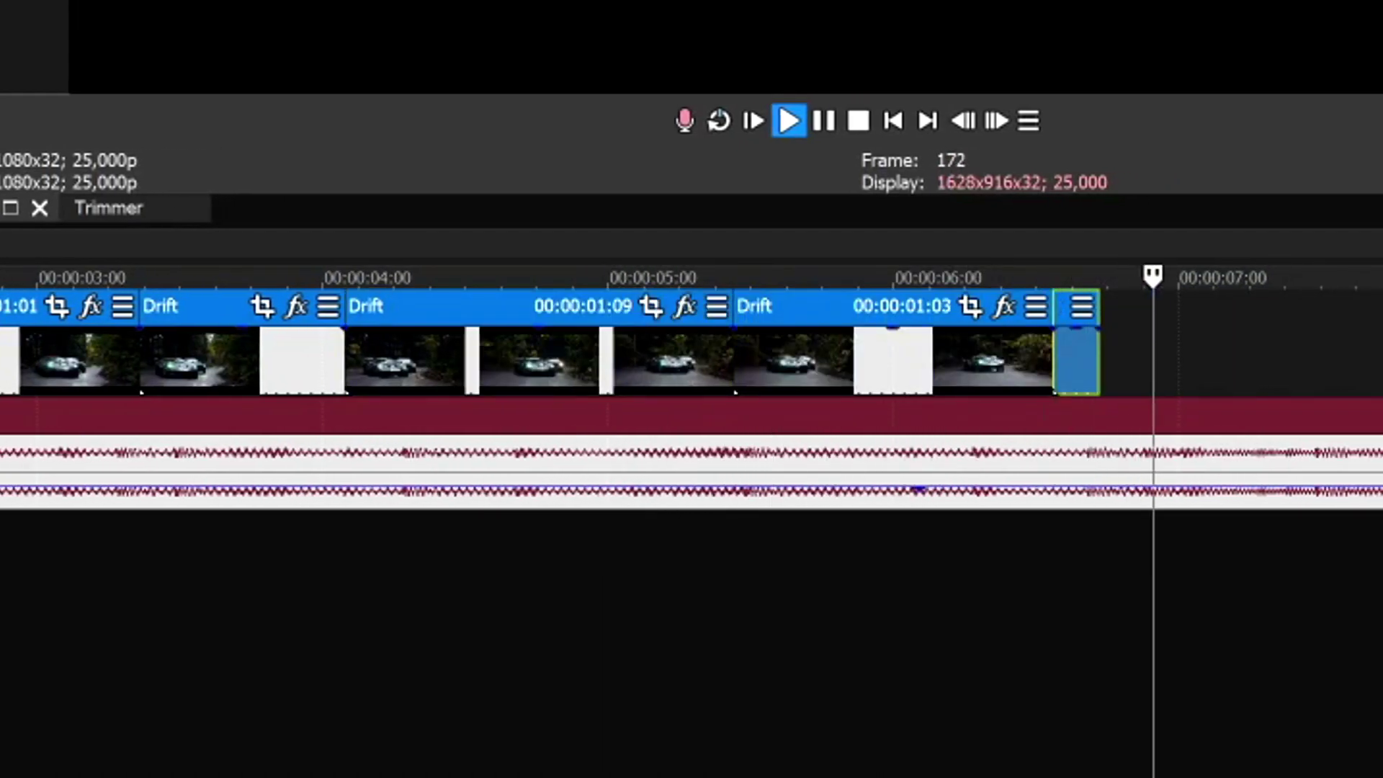
key(space)
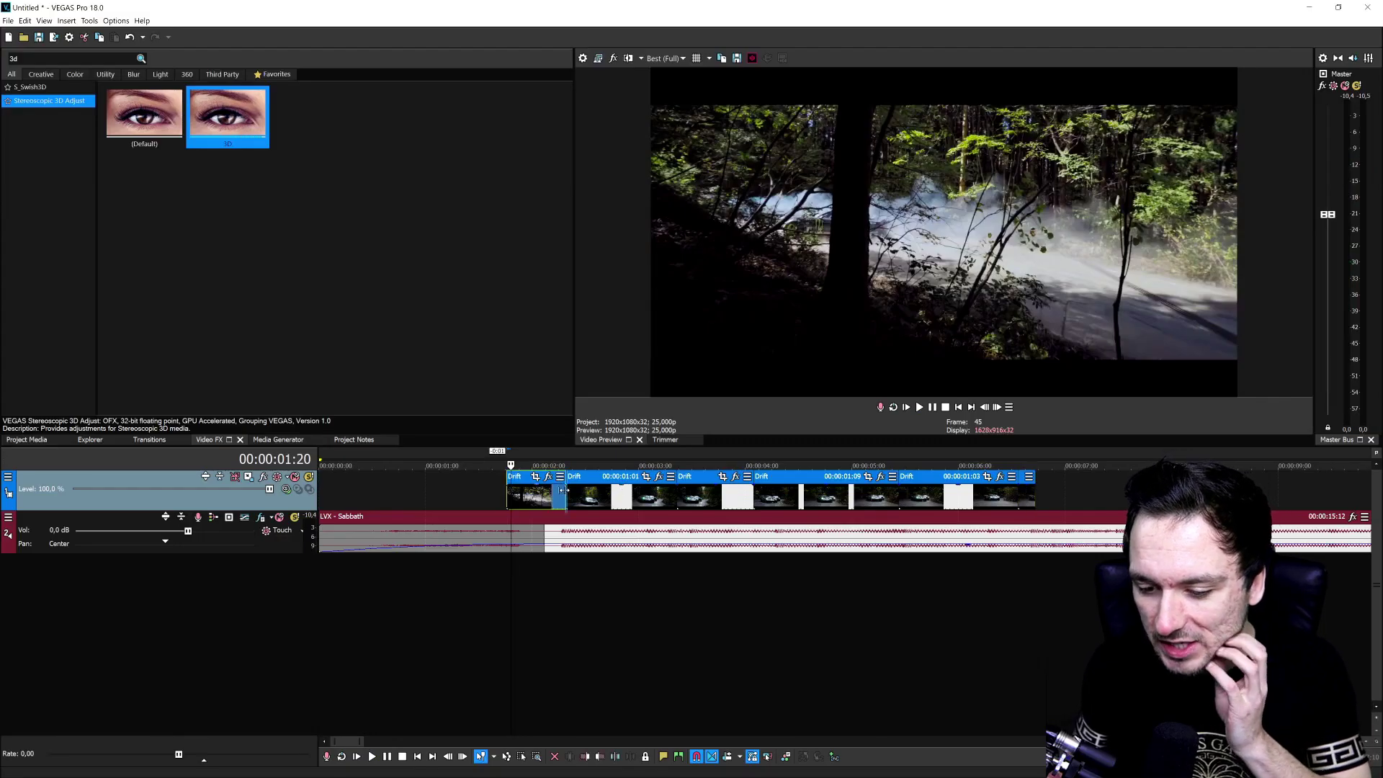
Zoom the timeline around 00:00:02:08 to inspect the new cuts, selecting the second Drift piece.
click(564, 490)
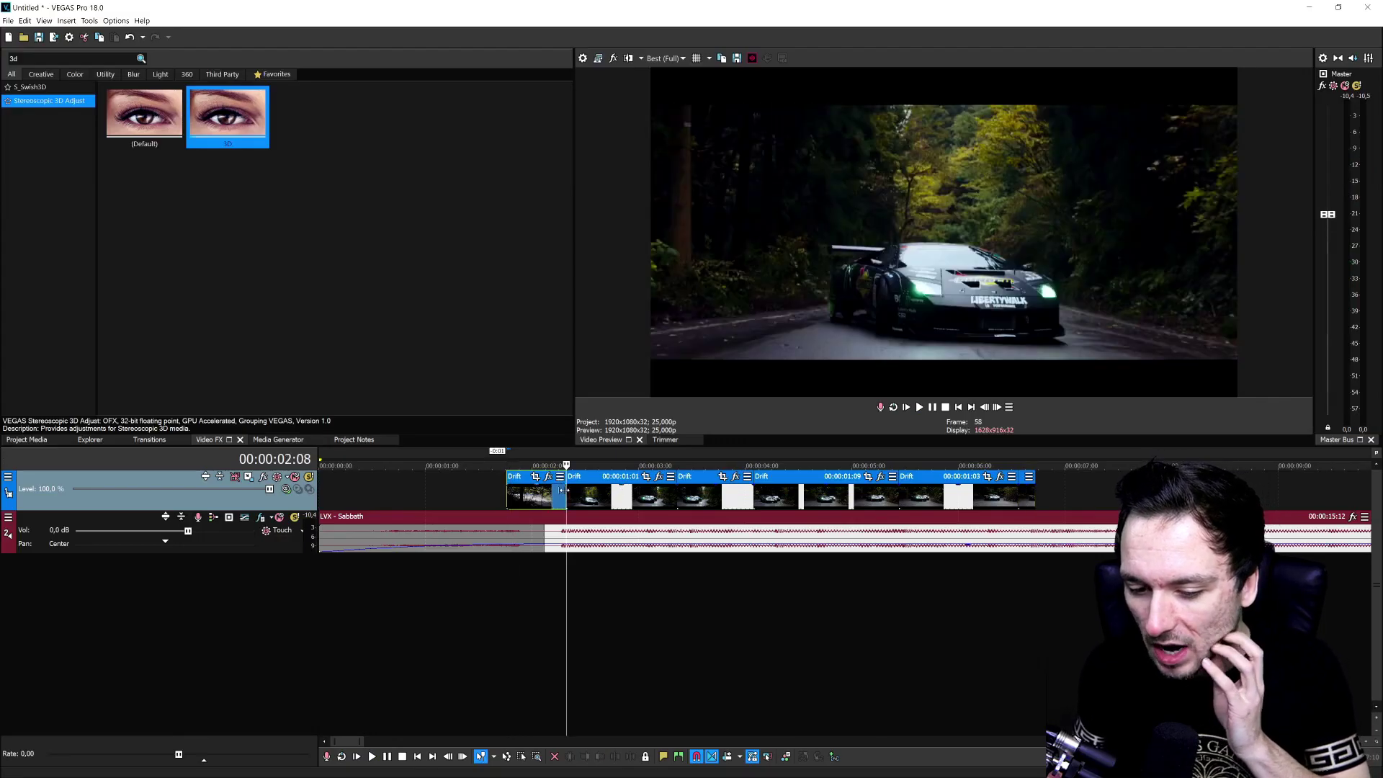
key(Up)
key(Up)
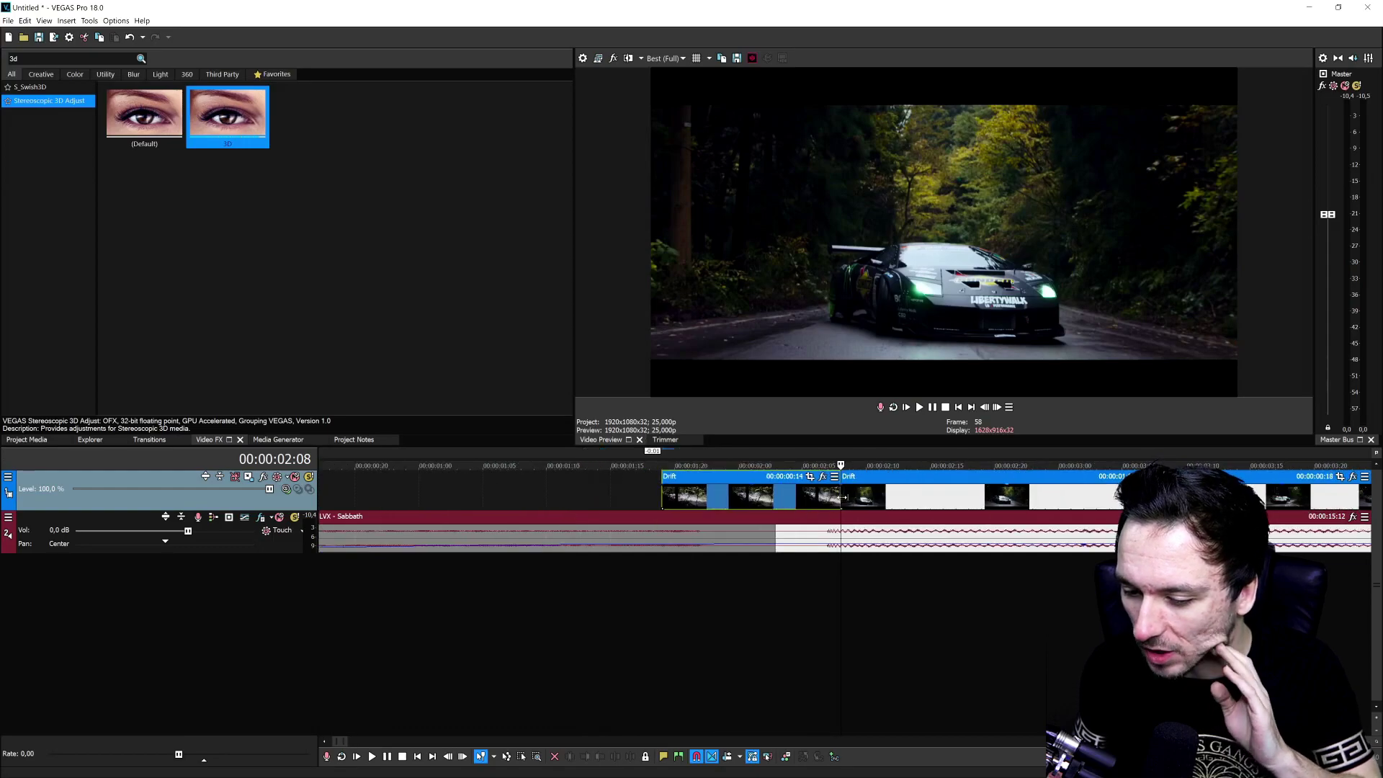
click(844, 497)
key(Down)
key(Down)
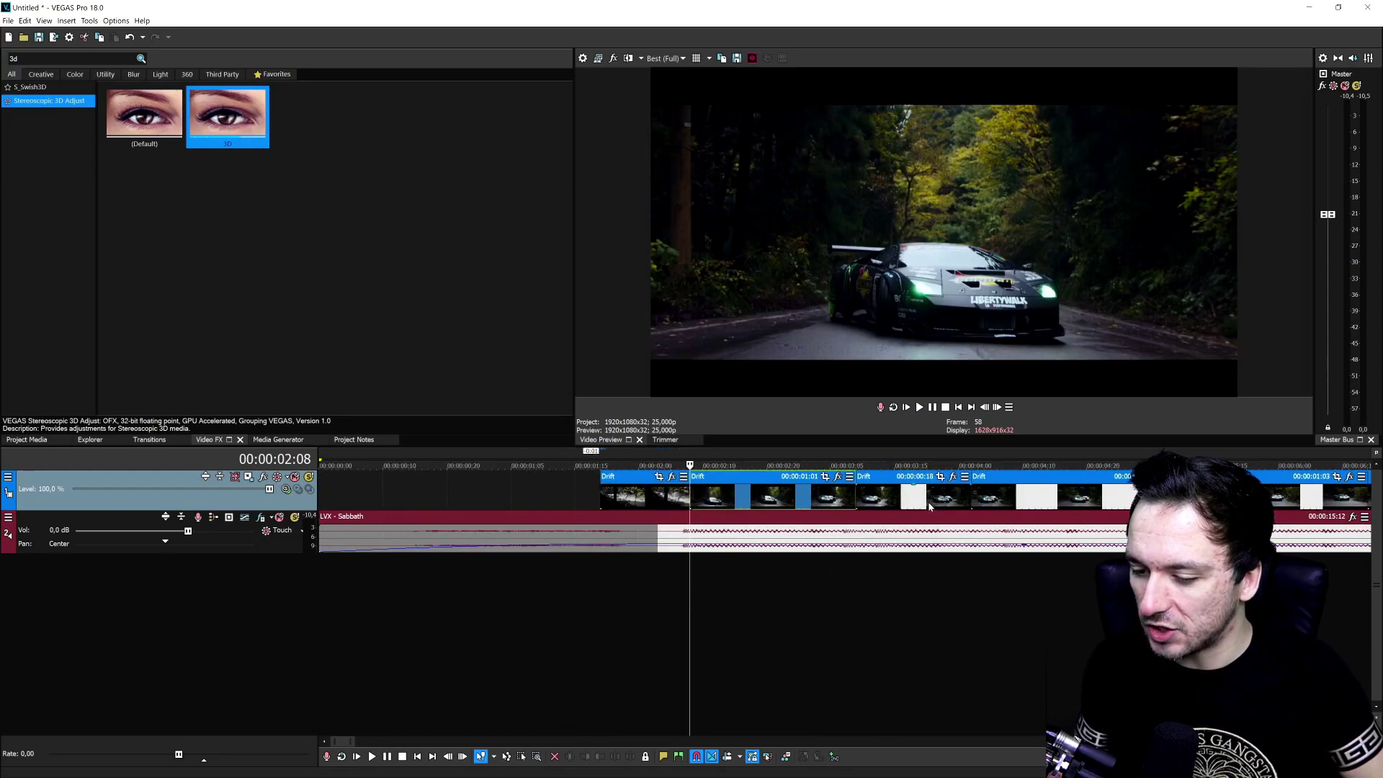
key(Up)
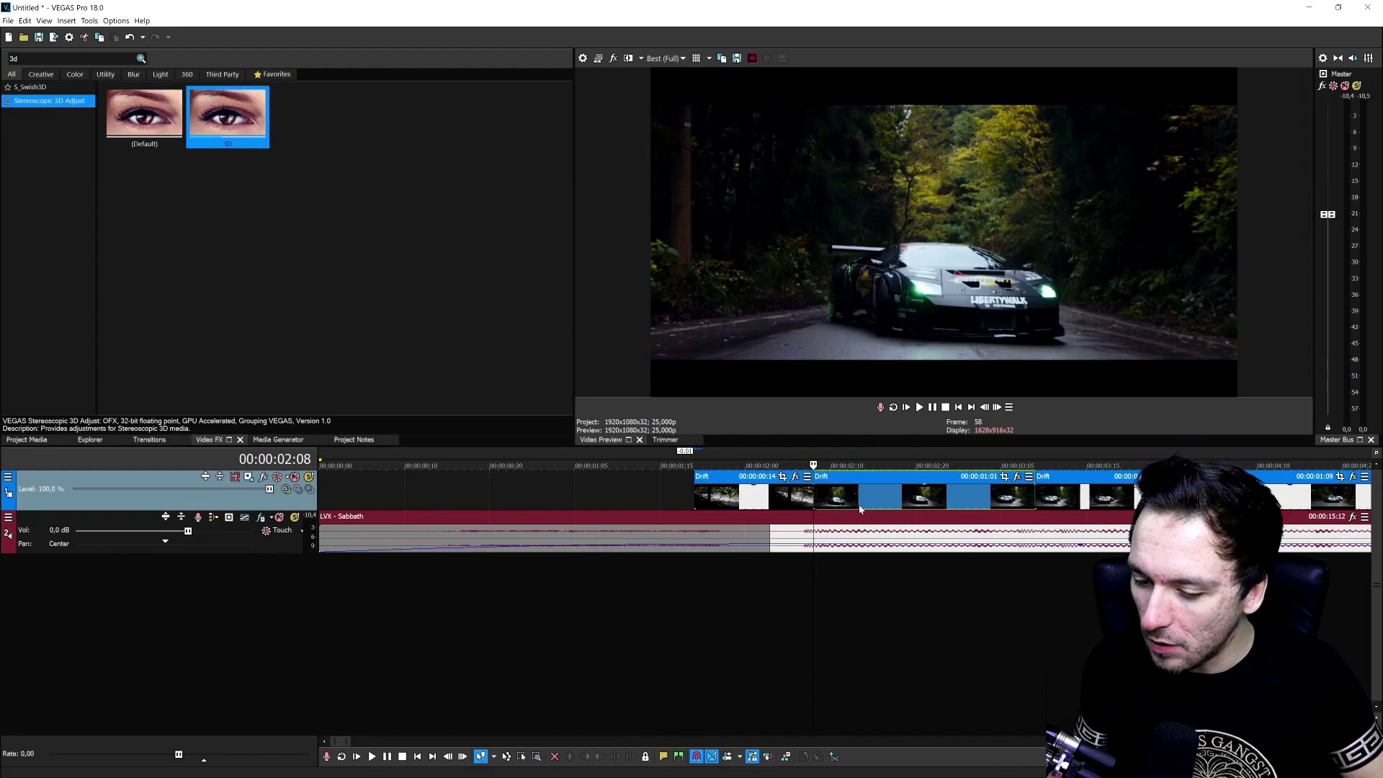
key(Down)
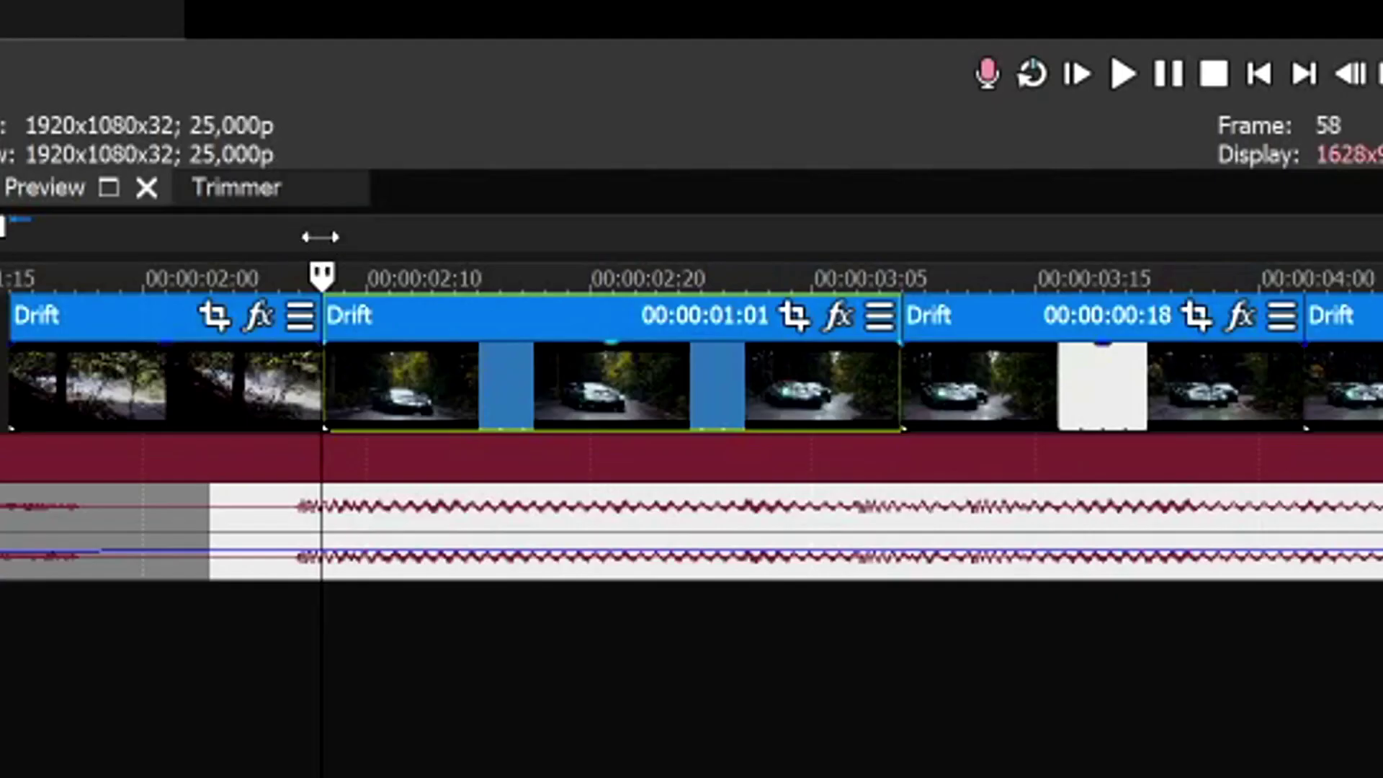
Mark a loop region from 00:00:02:08 to 00:00:03:09, then clear it and step to 00:00:02:11.
drag(689, 455, 857, 461)
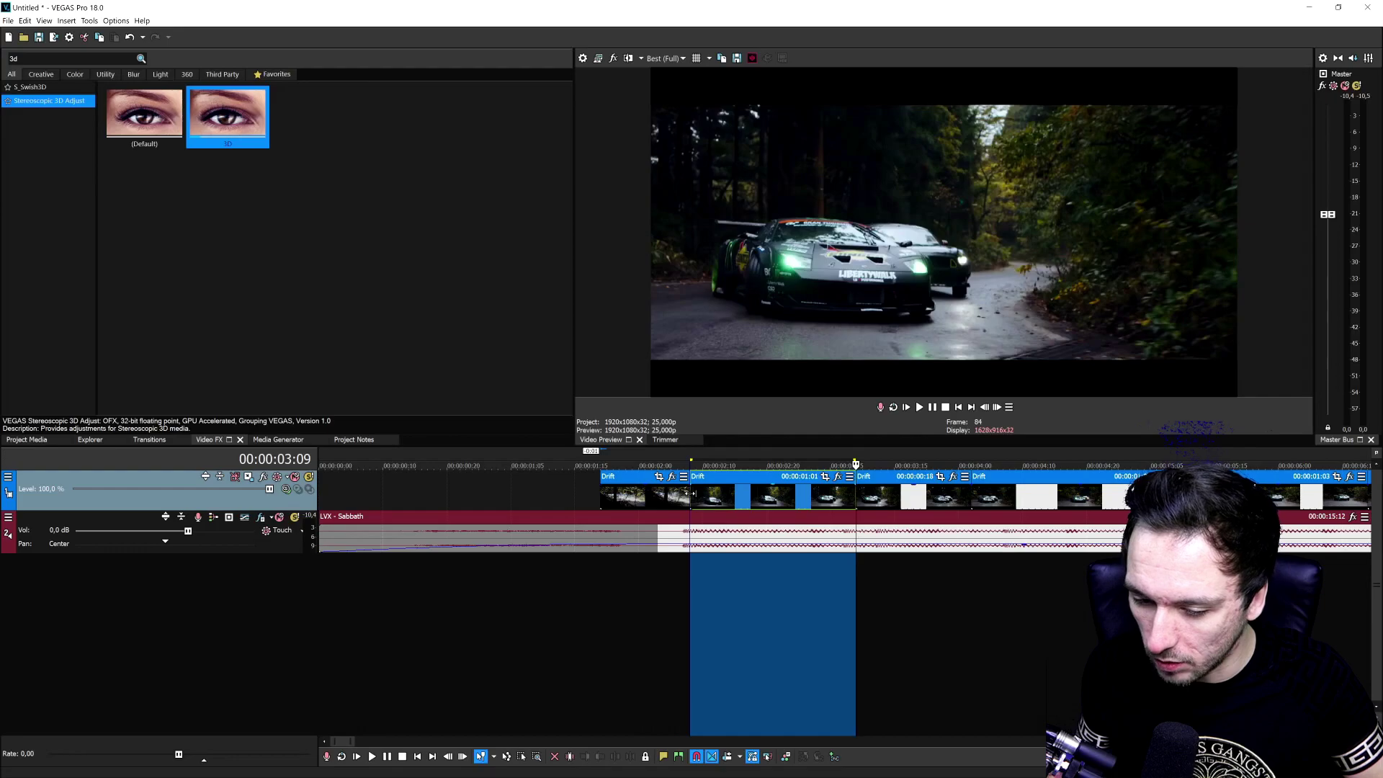
key(Left)
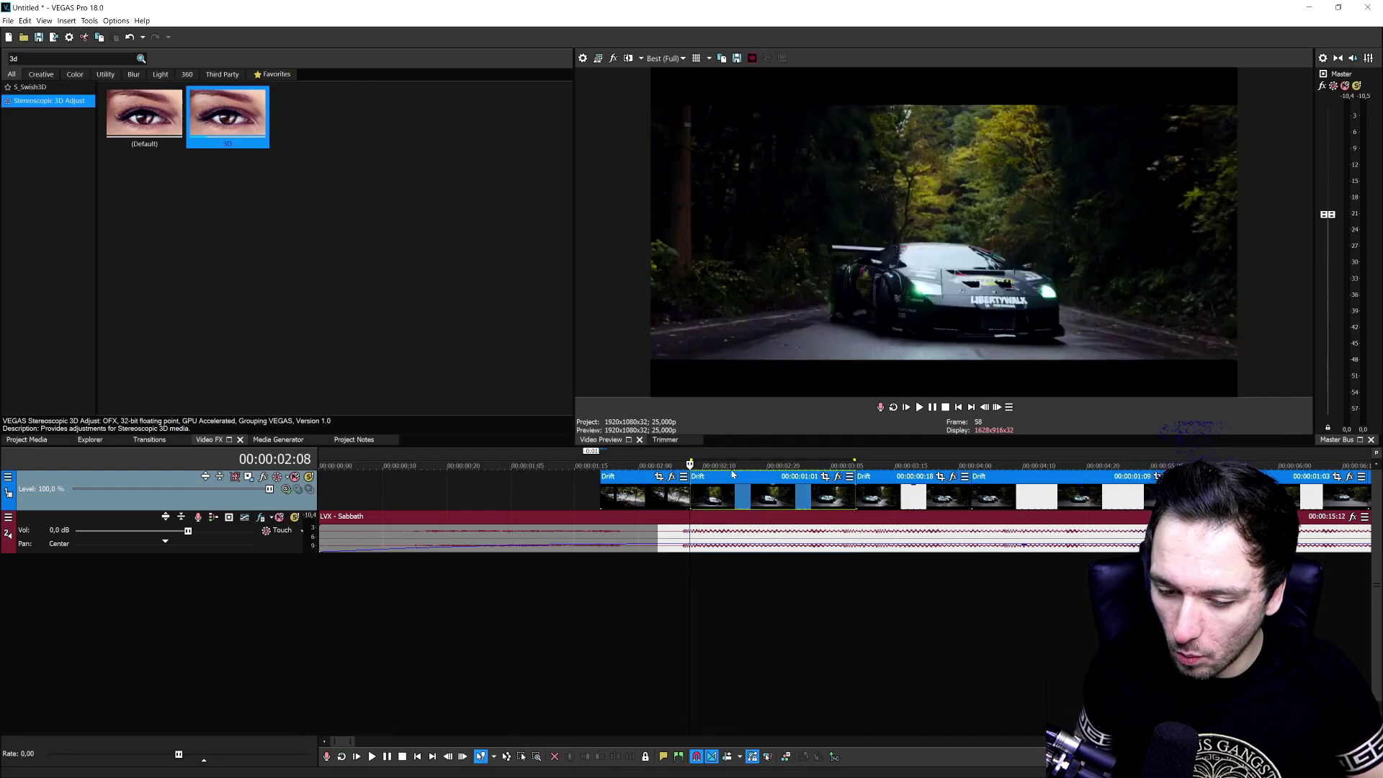
key(Right)
key(Right)
key(Right)
scroll(810, 494, up, 2)
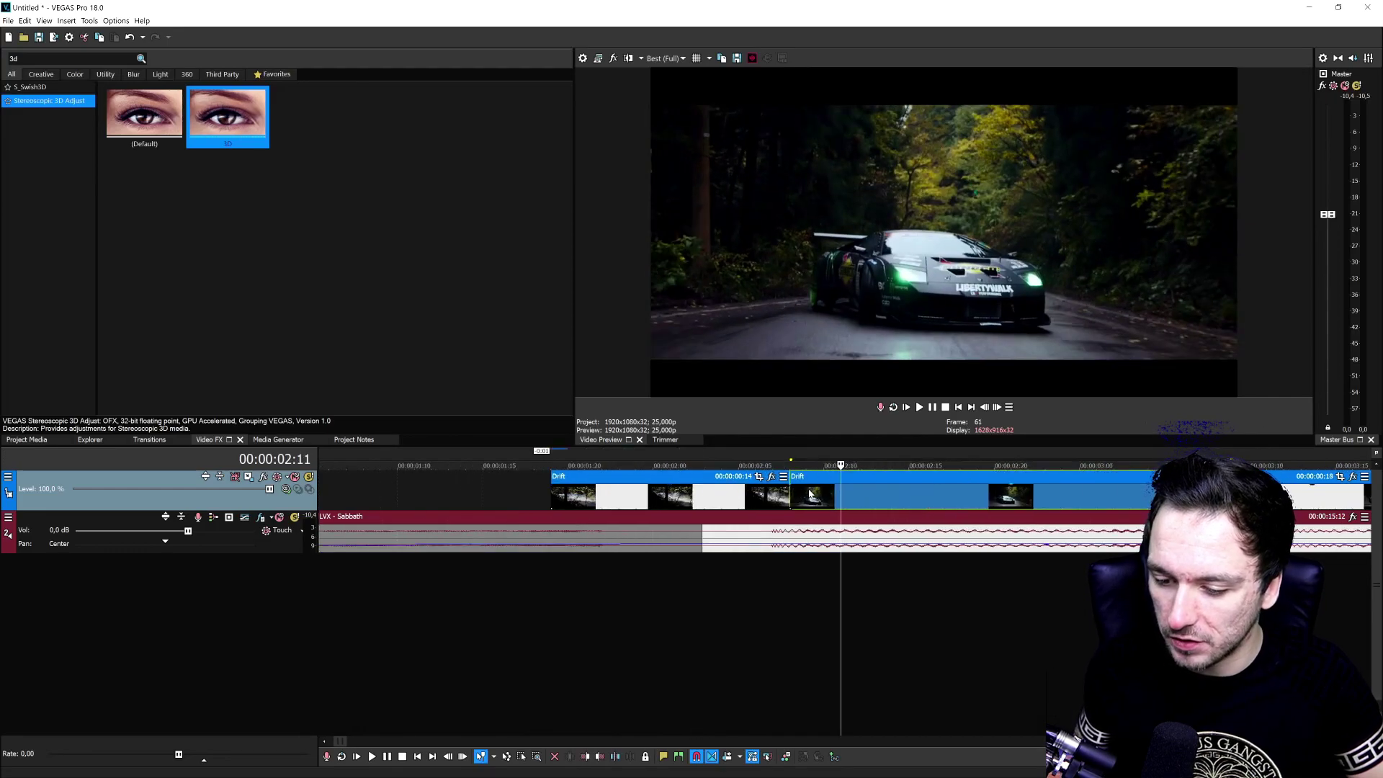
scroll(813, 492, down, 2)
scroll(835, 485, up, 2)
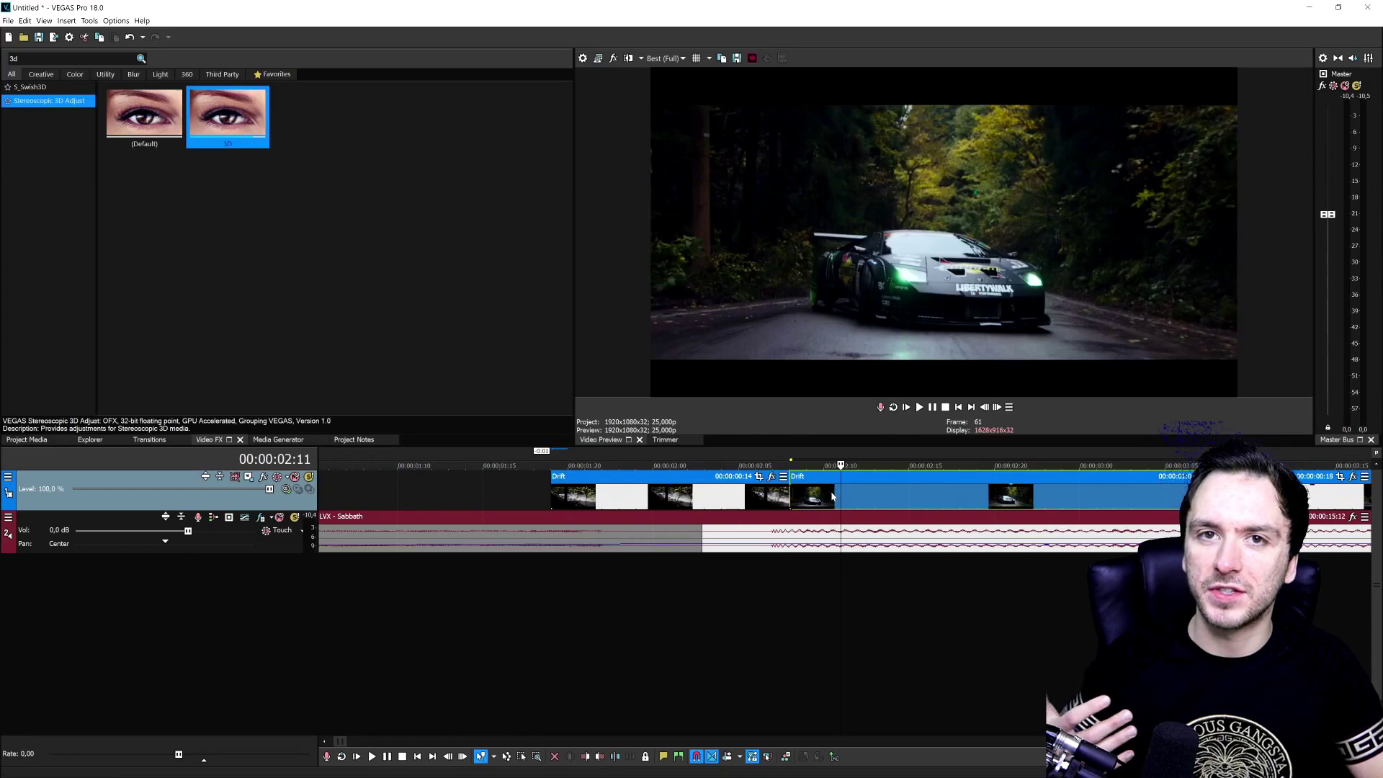
scroll(850, 495, down, 1)
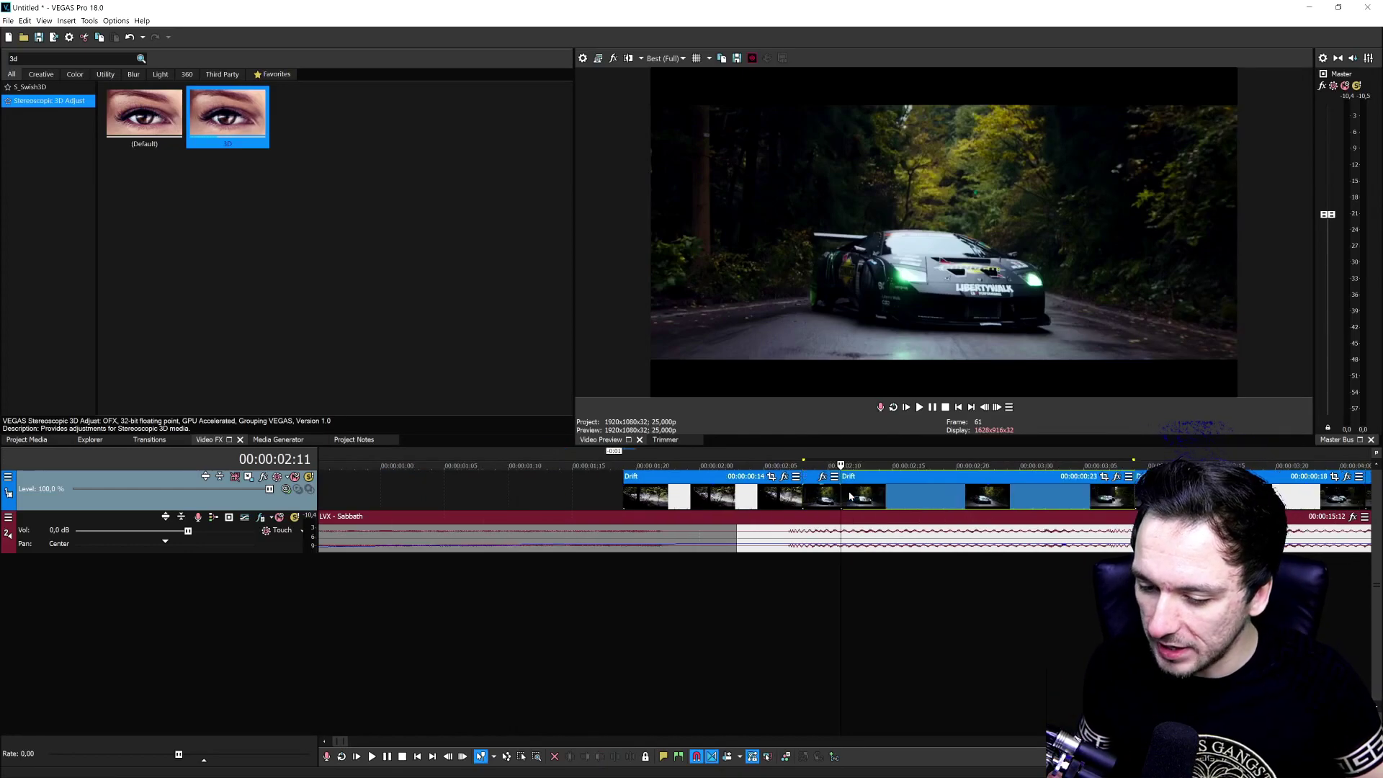
Split the Drift clip at 00:00:03:12 and check the cut from the next piece's start.
click(1134, 495)
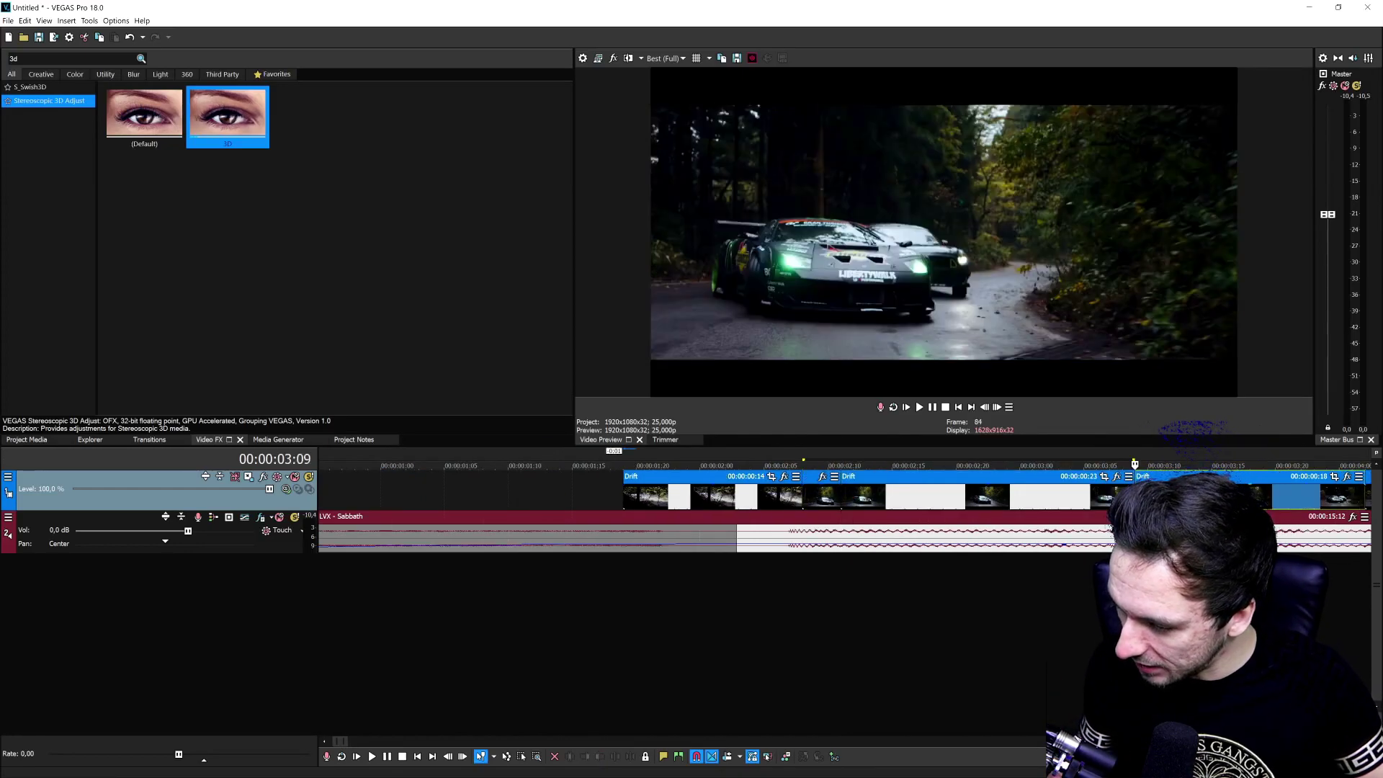
scroll(1110, 528, up, 1)
key(Right)
key(Right)
key(Right)
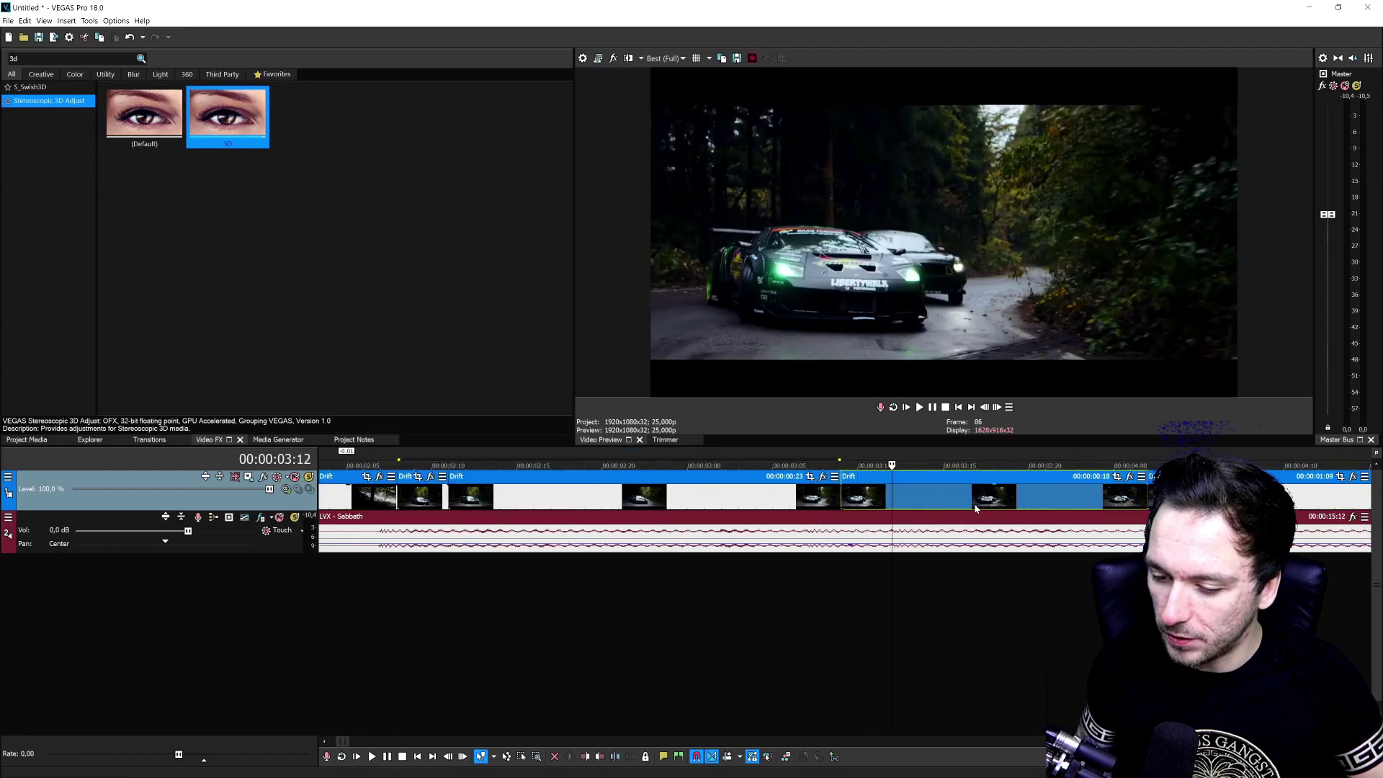
key(s)
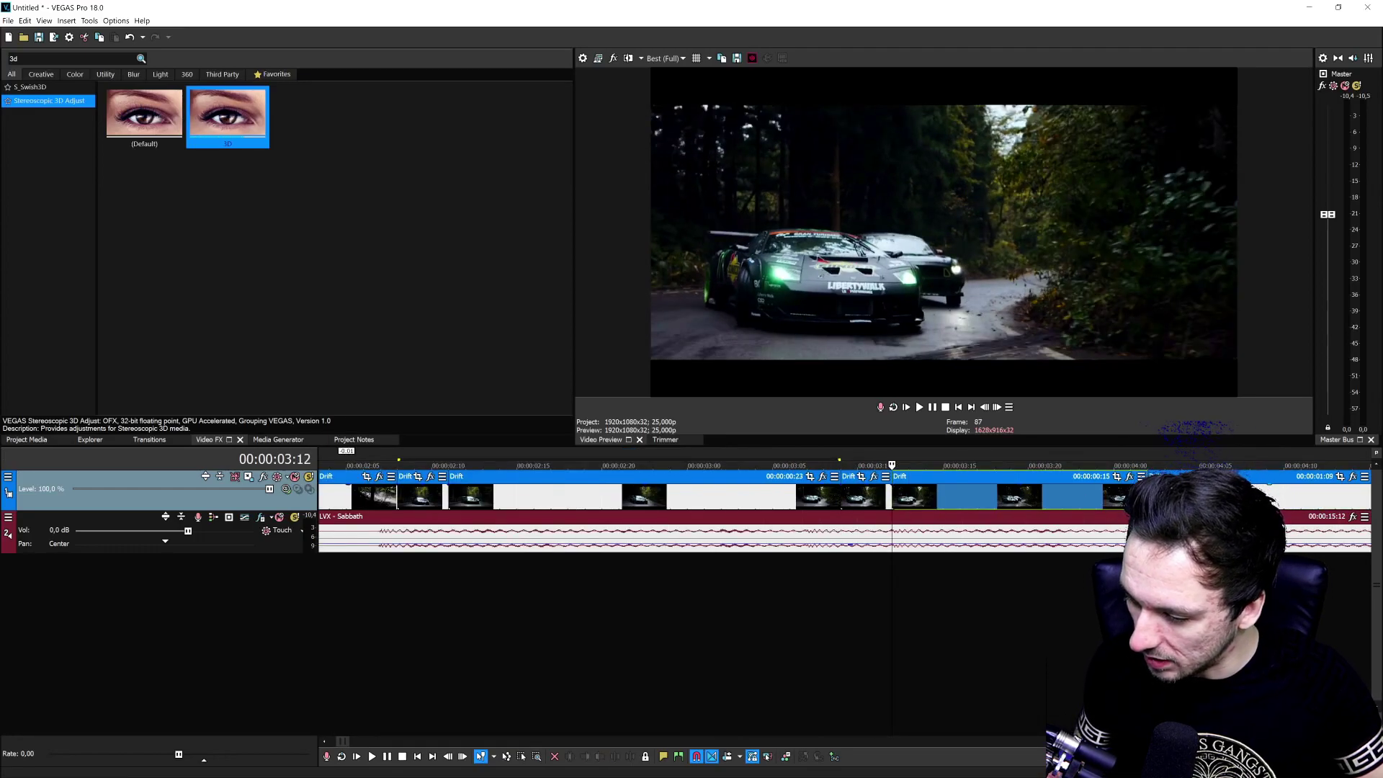
click(1214, 612)
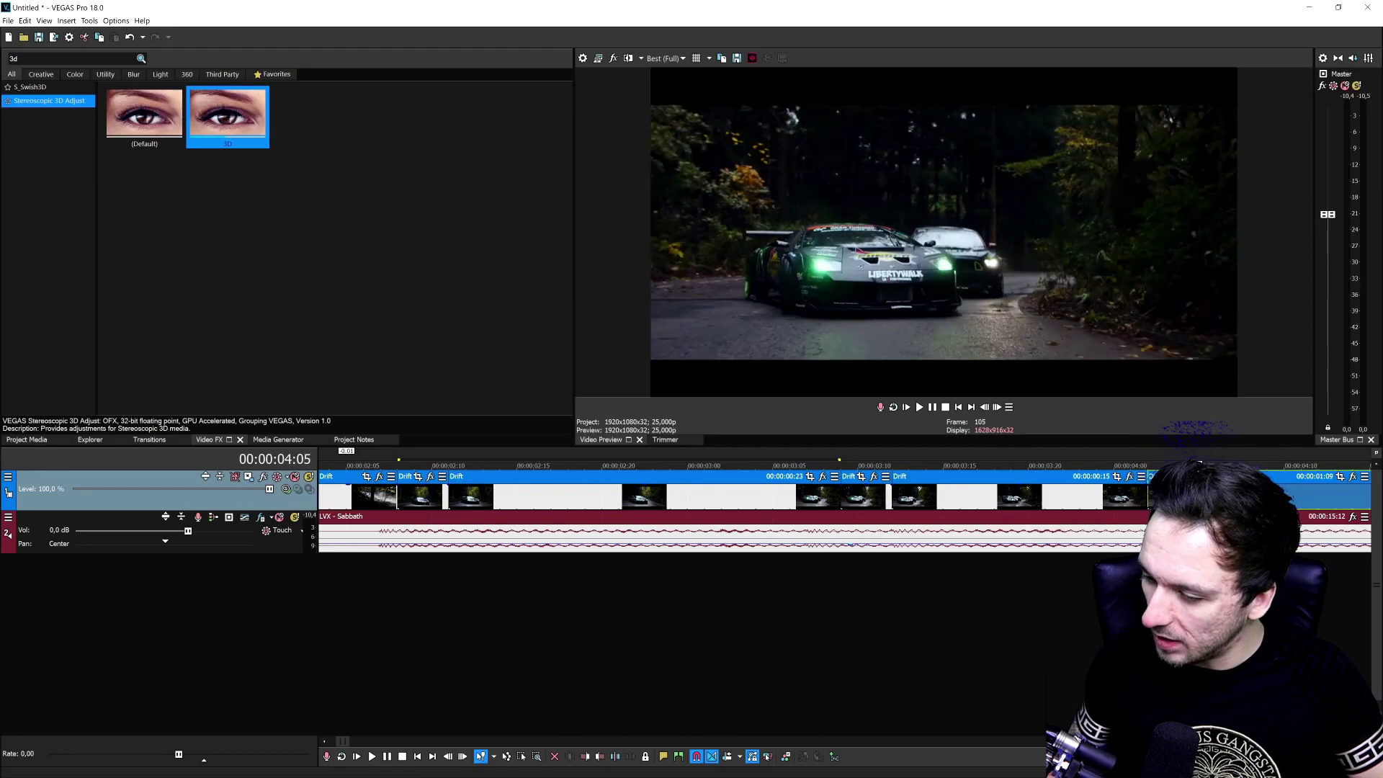
scroll(1100, 490, down, 2)
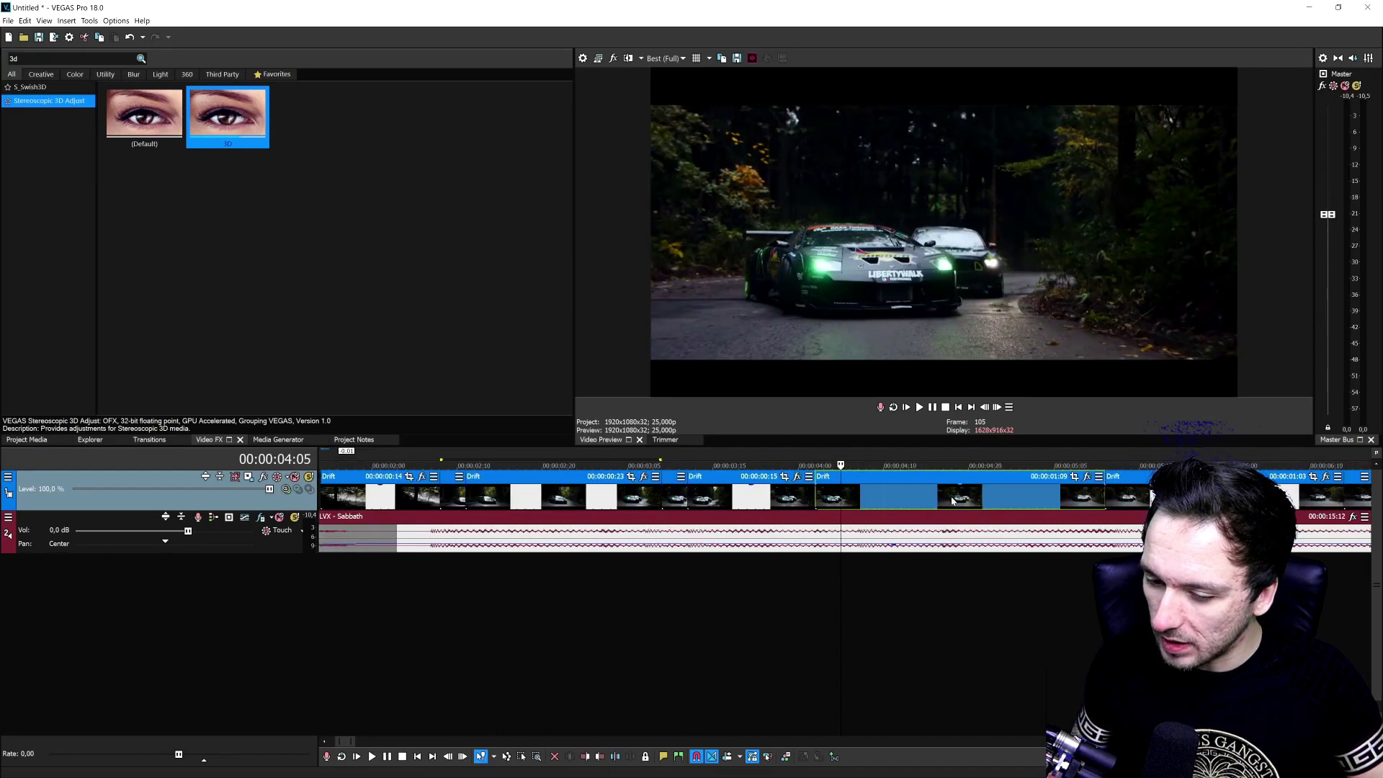
click(1107, 492)
key(space)
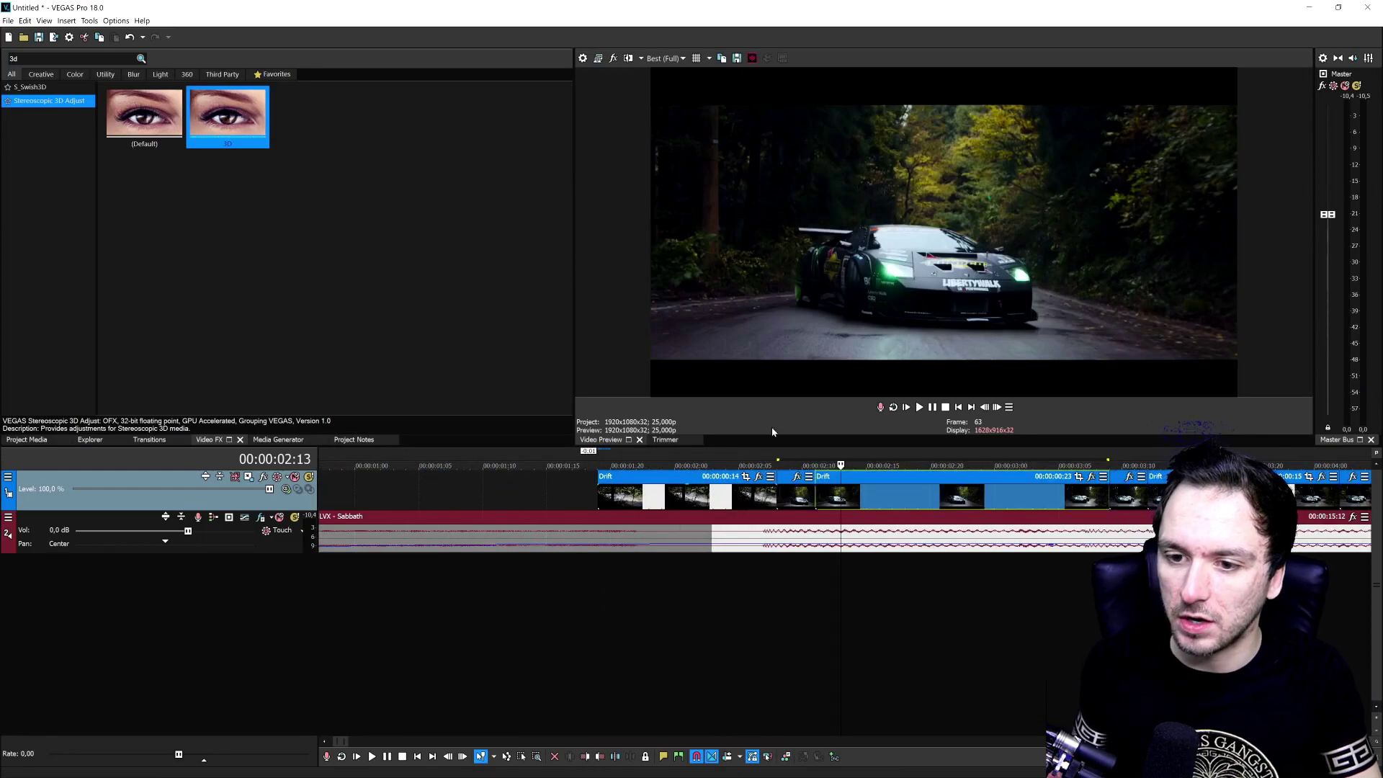
Search Video FX for 'stereo' and drop the Stereoscopic 3D Adjust Default preset onto the Drift piece.
click(10, 61)
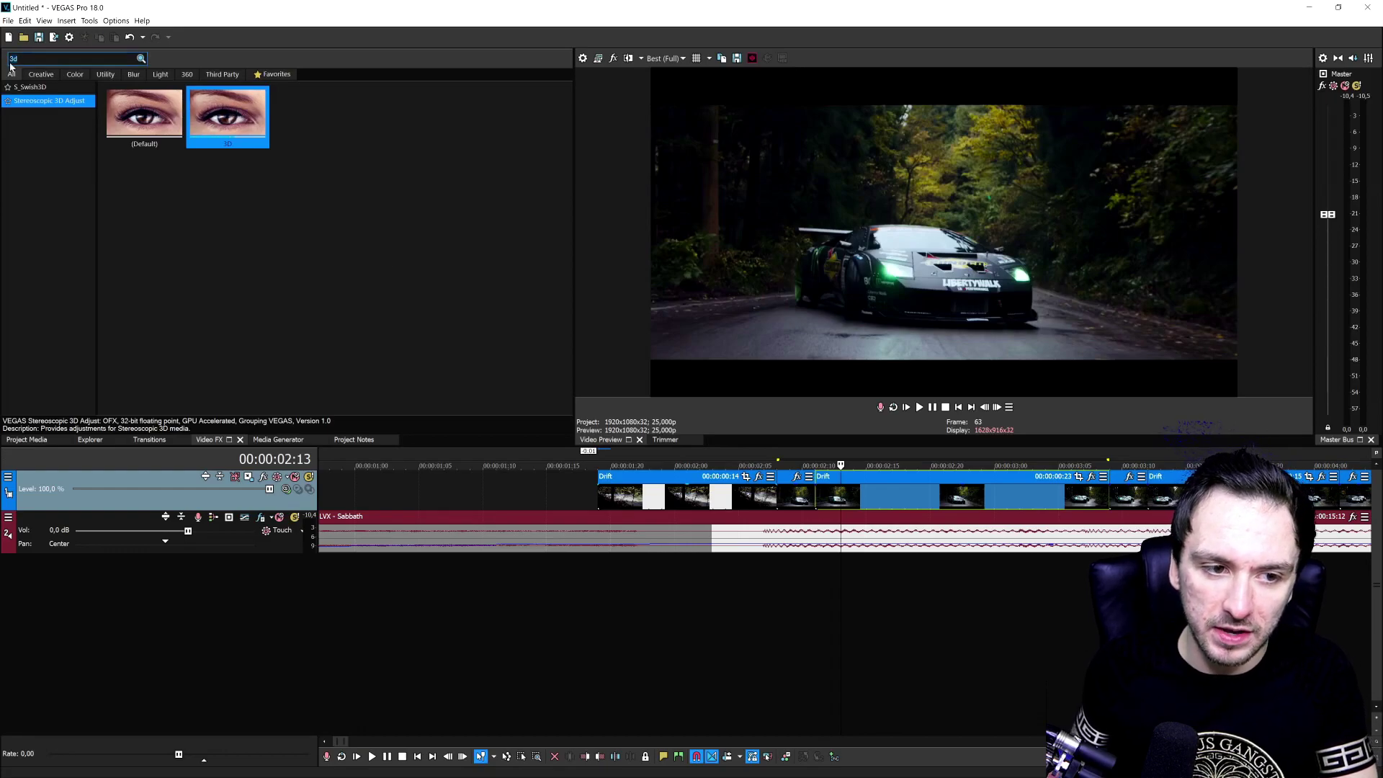
key(BackSpace)
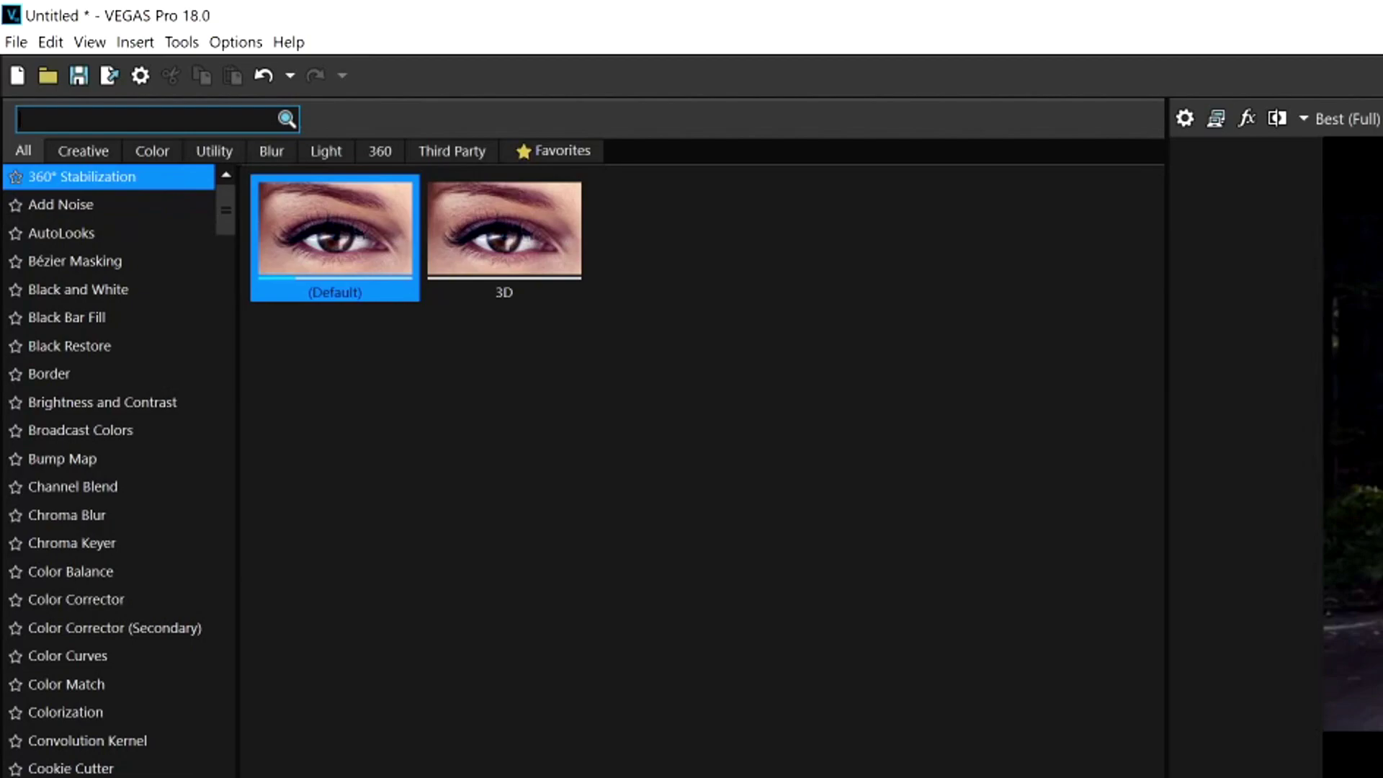
text(stereo)
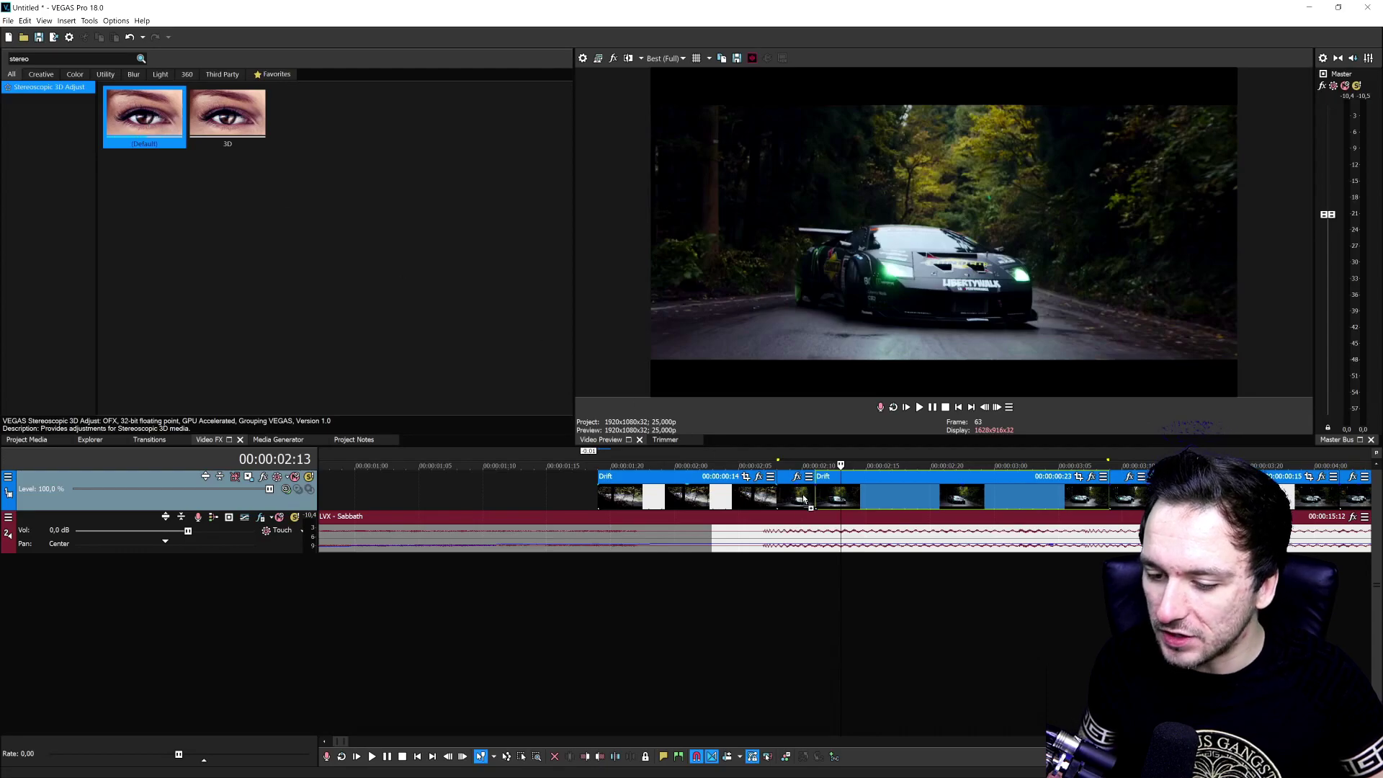
drag(803, 498, 791, 501)
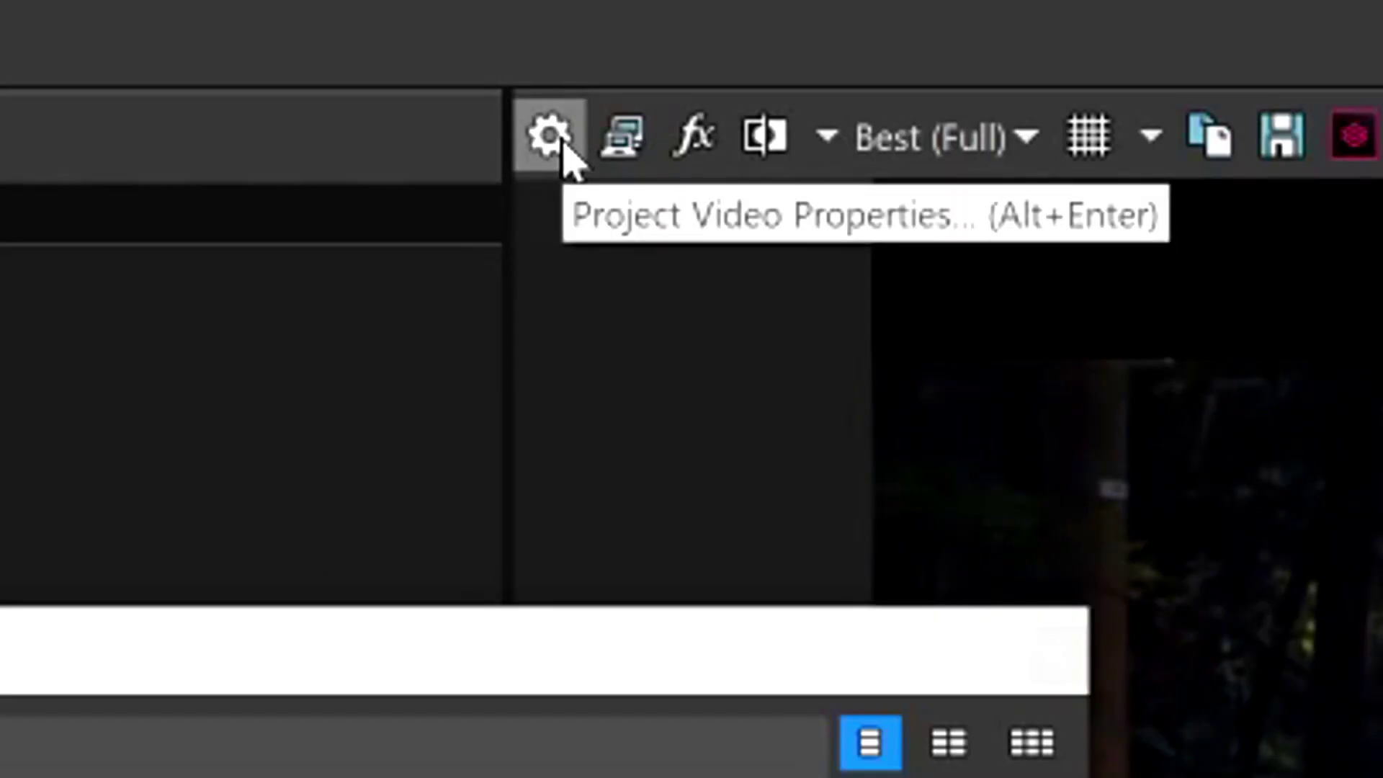
Set the project's Stereoscopic 3D mode to Anaglyphic (red/cyan) in Project Video Properties and apply it.
click(562, 142)
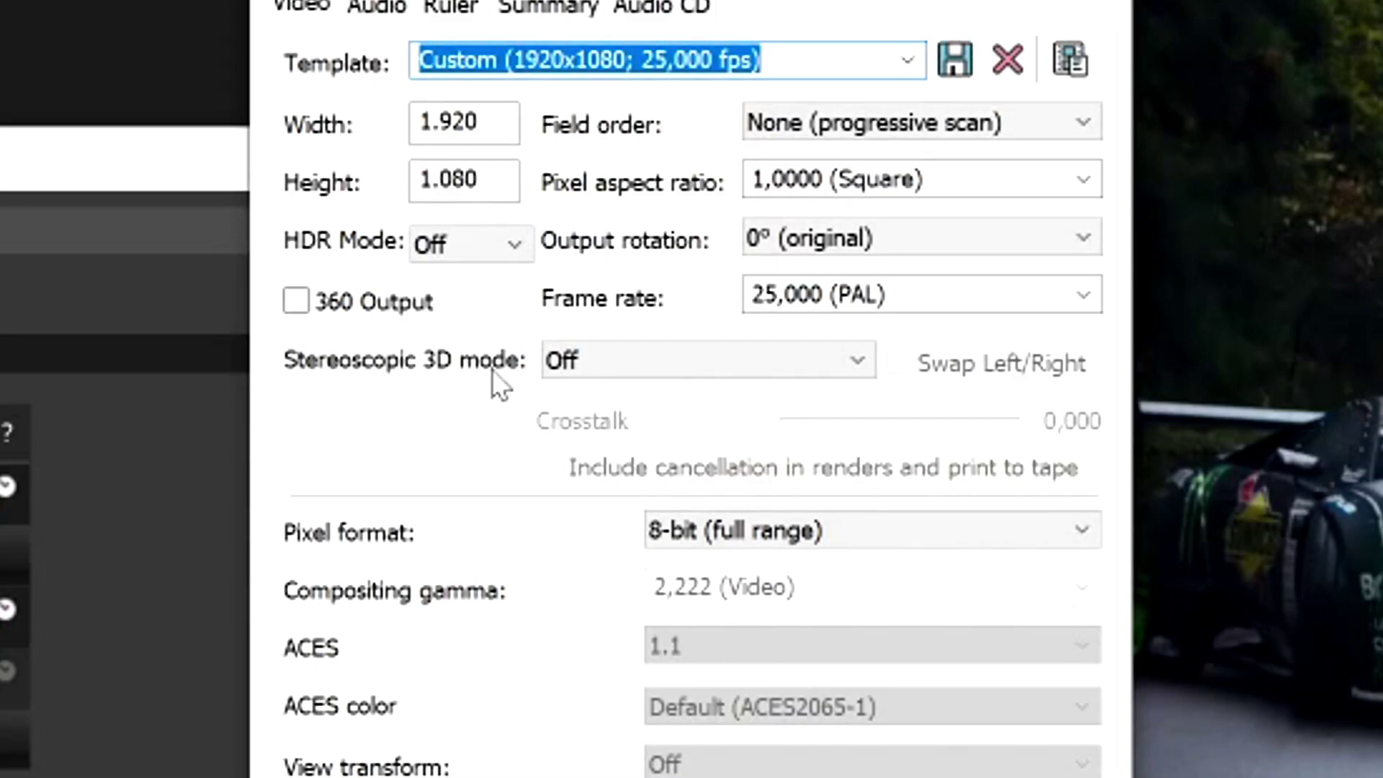
click(690, 367)
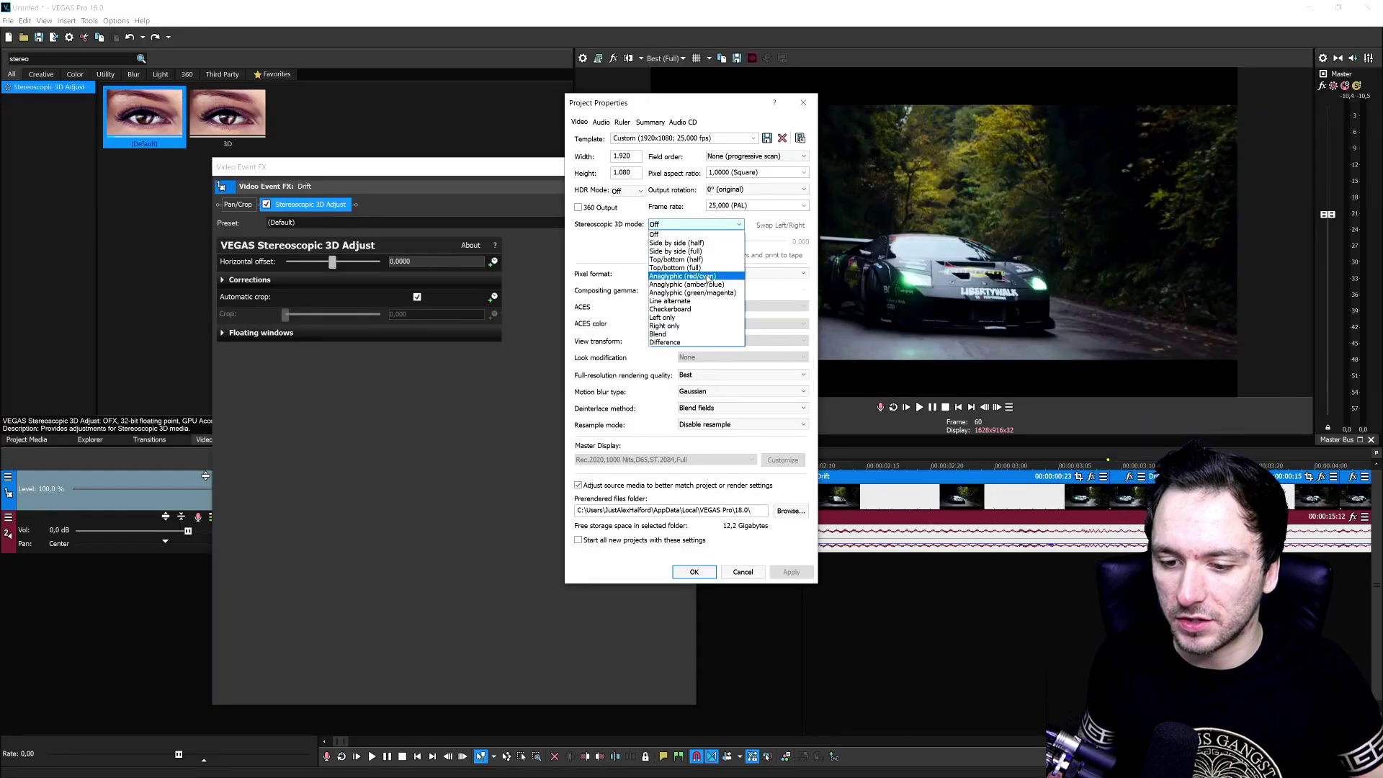
click(709, 277)
click(791, 572)
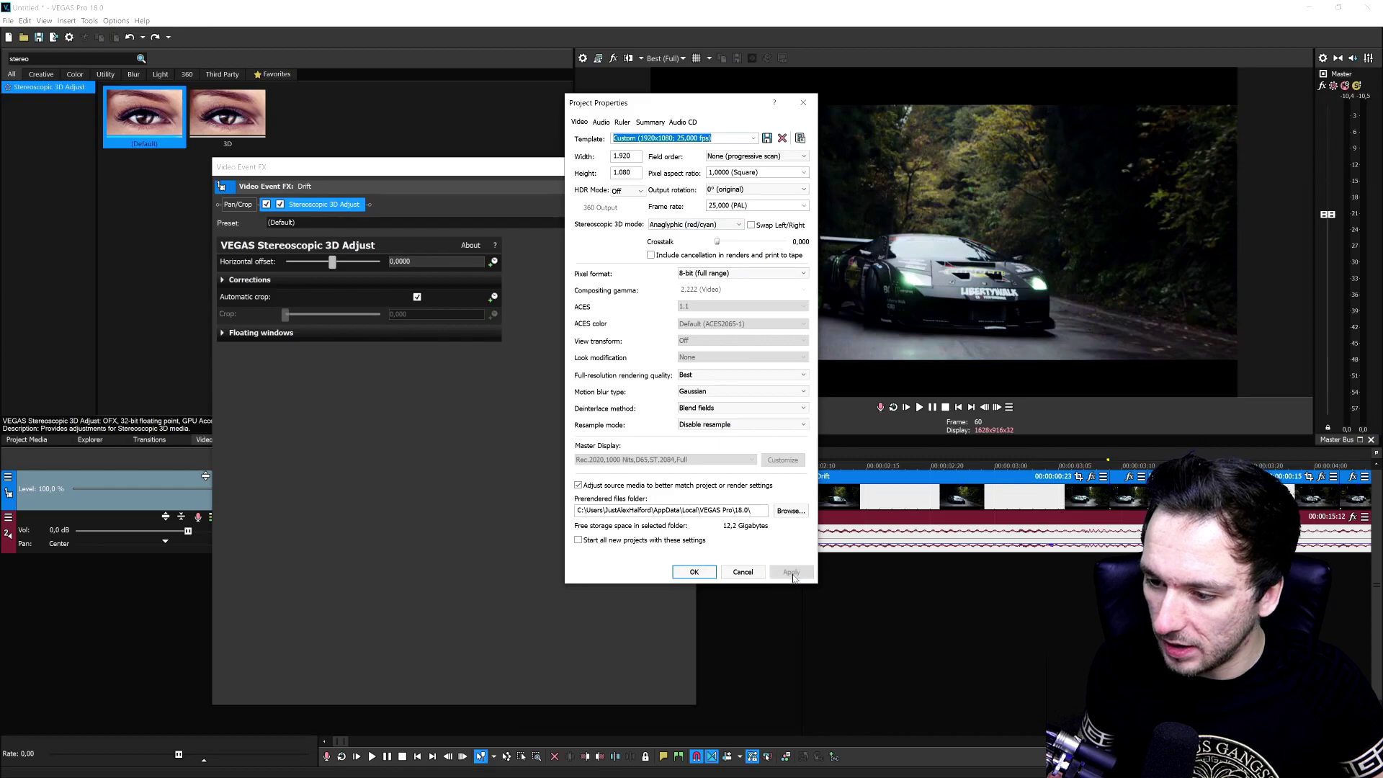
click(694, 572)
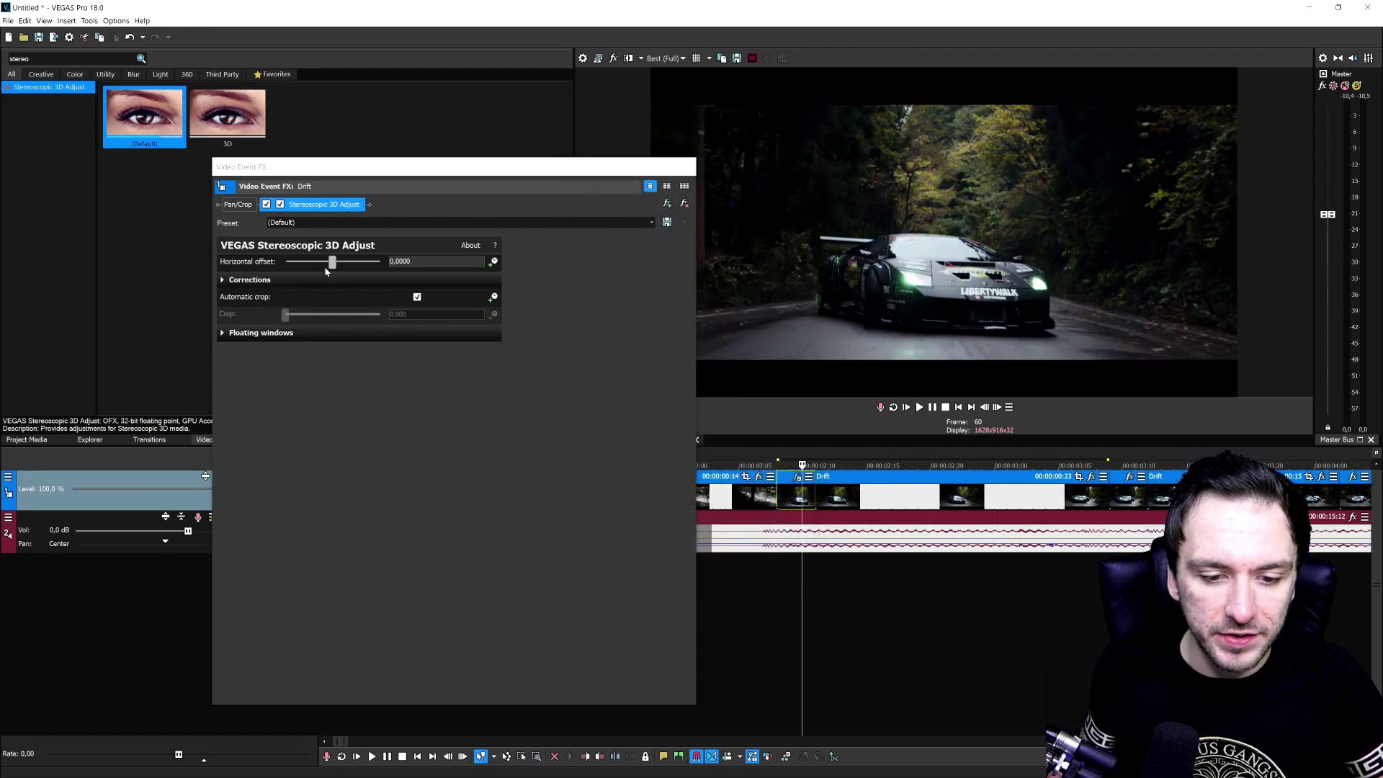
Set the Stereoscopic 3D Adjust horizontal offset to 0,0300 and begin naming the preset 3D.
mouse_move(333, 264)
mouse_down()
mouse_move(320, 263)
mouse_move(353, 263)
mouse_move(301, 264)
mouse_move(381, 263)
mouse_move(335, 270)
mouse_up()
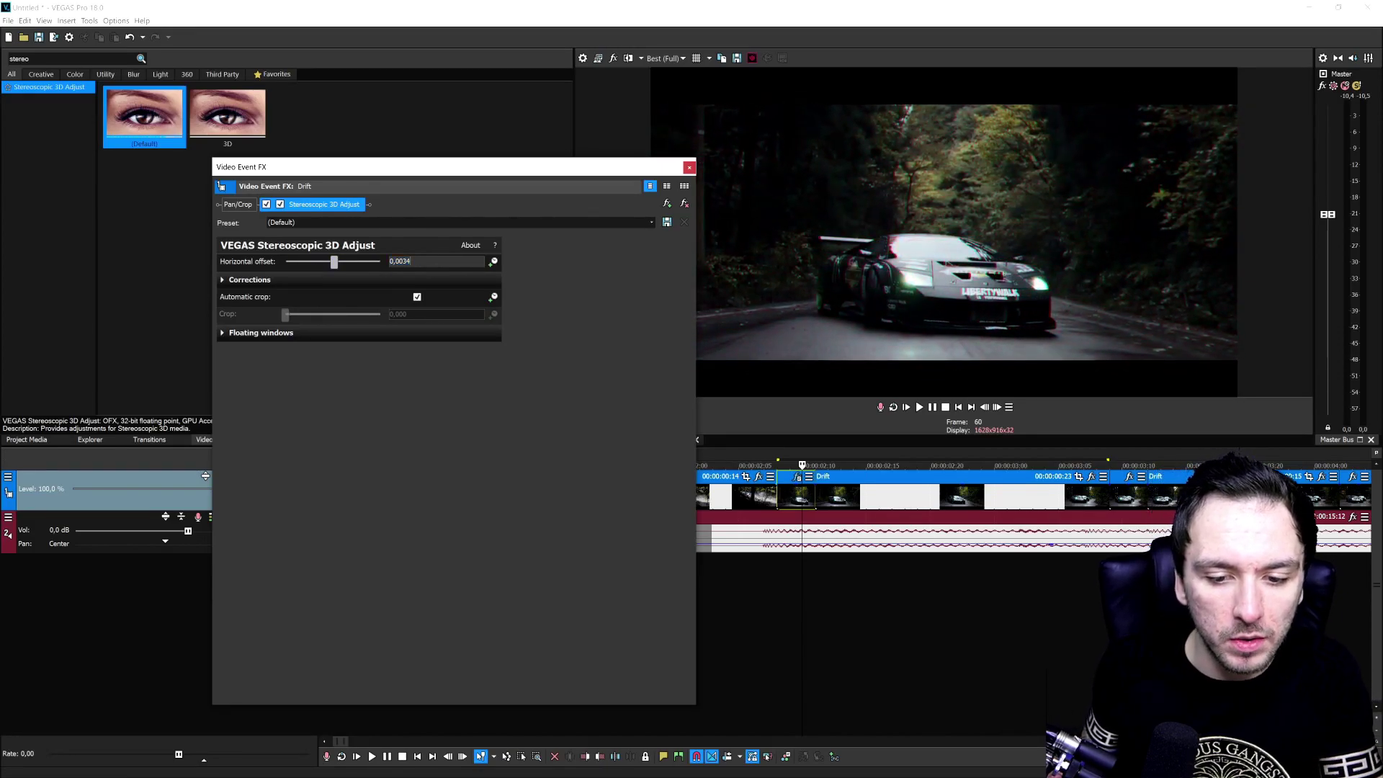
double_click(333, 261)
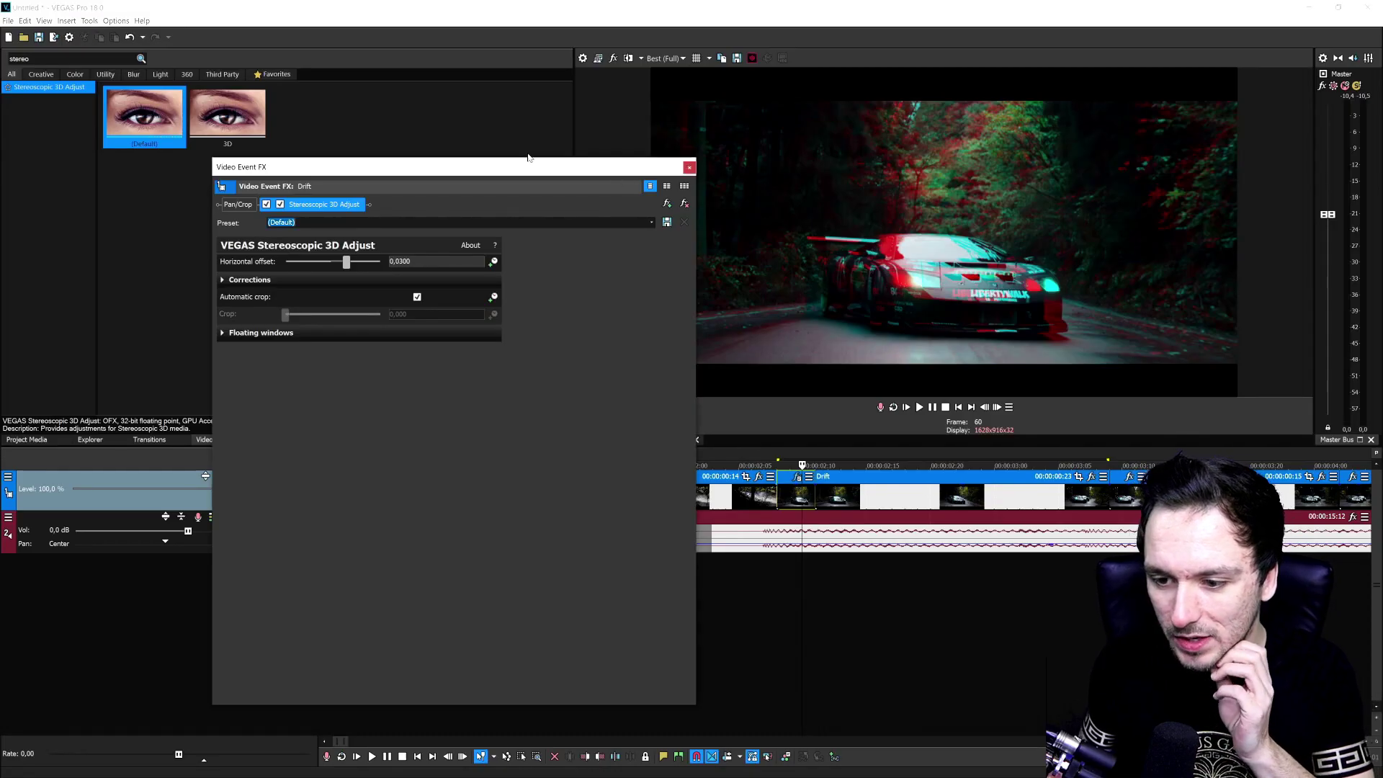
drag(550, 167, 418, 136)
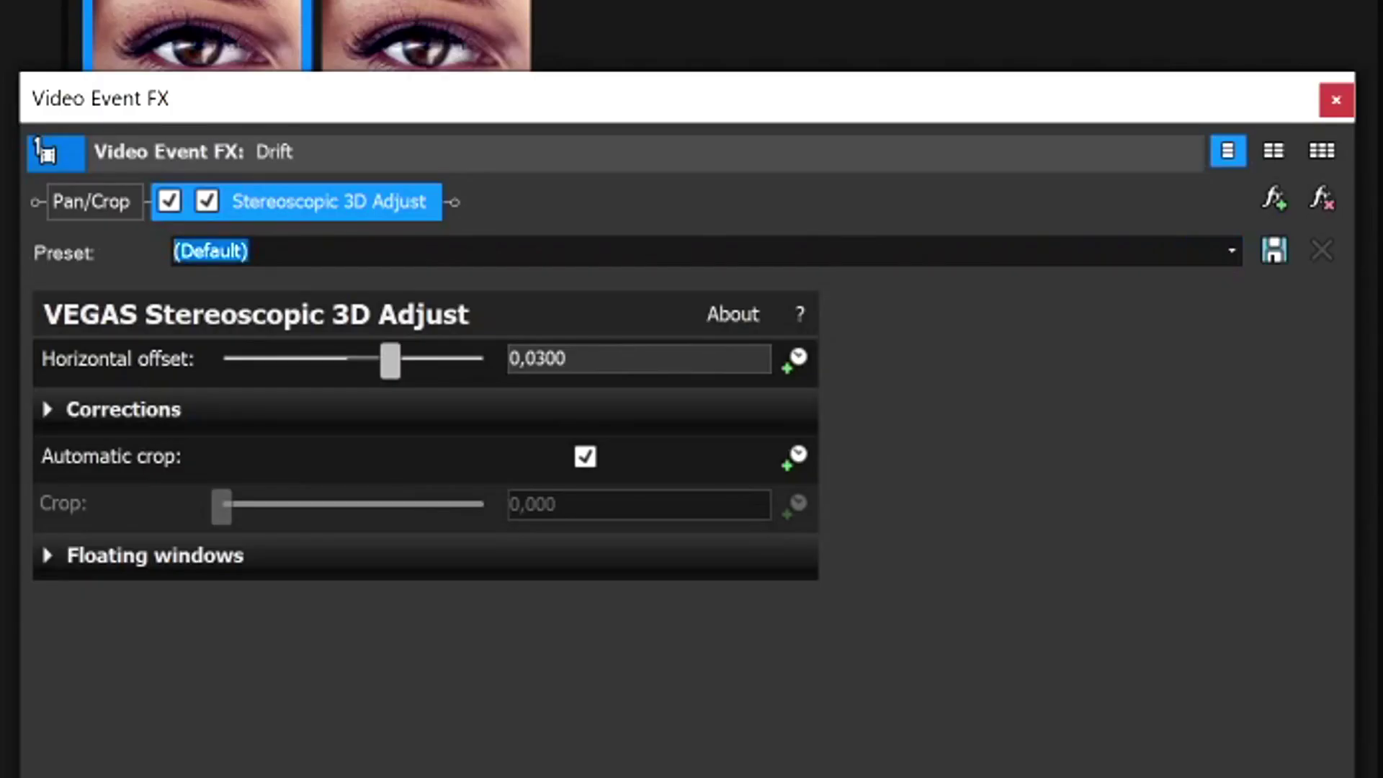
text(3D)
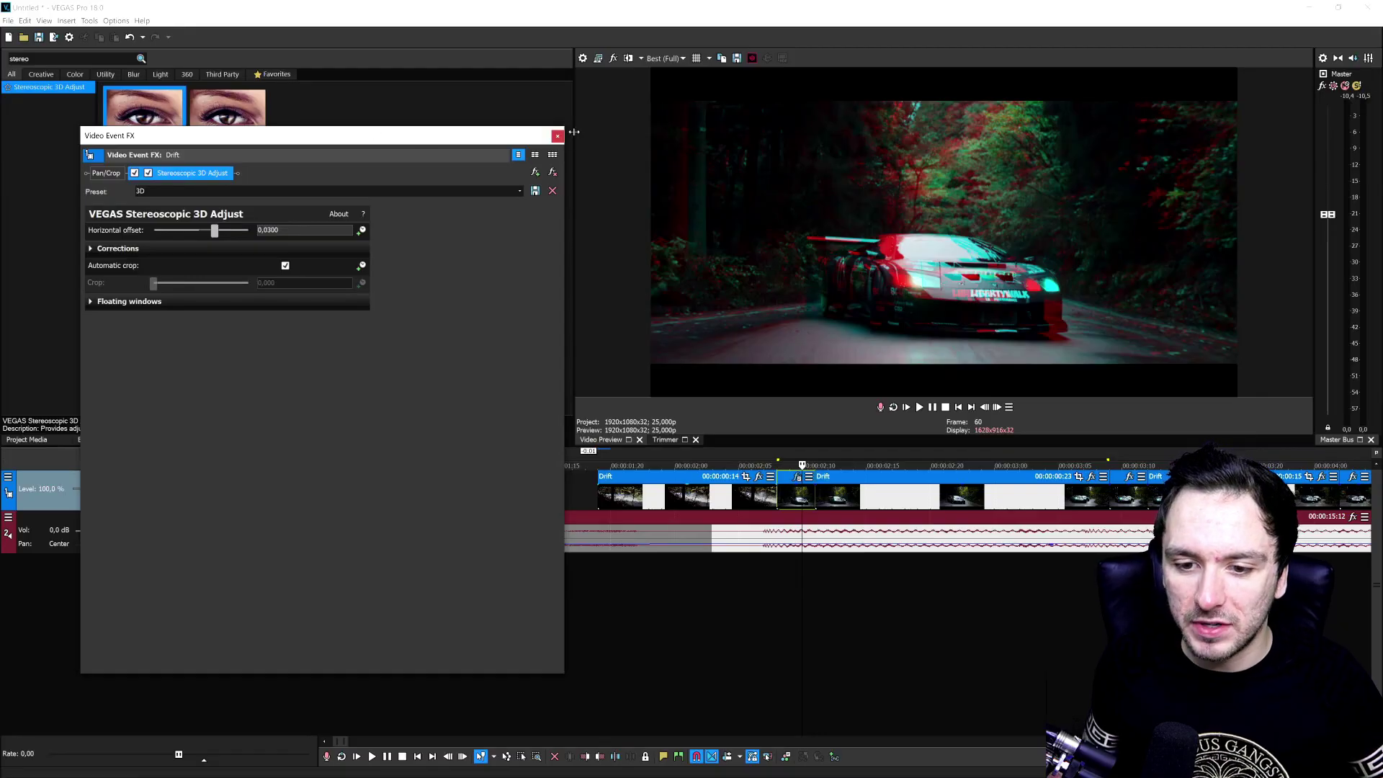
Apply the saved 3D preset to the Drift piece at 00:00:03:10.
click(558, 137)
scroll(1042, 500, down, 2)
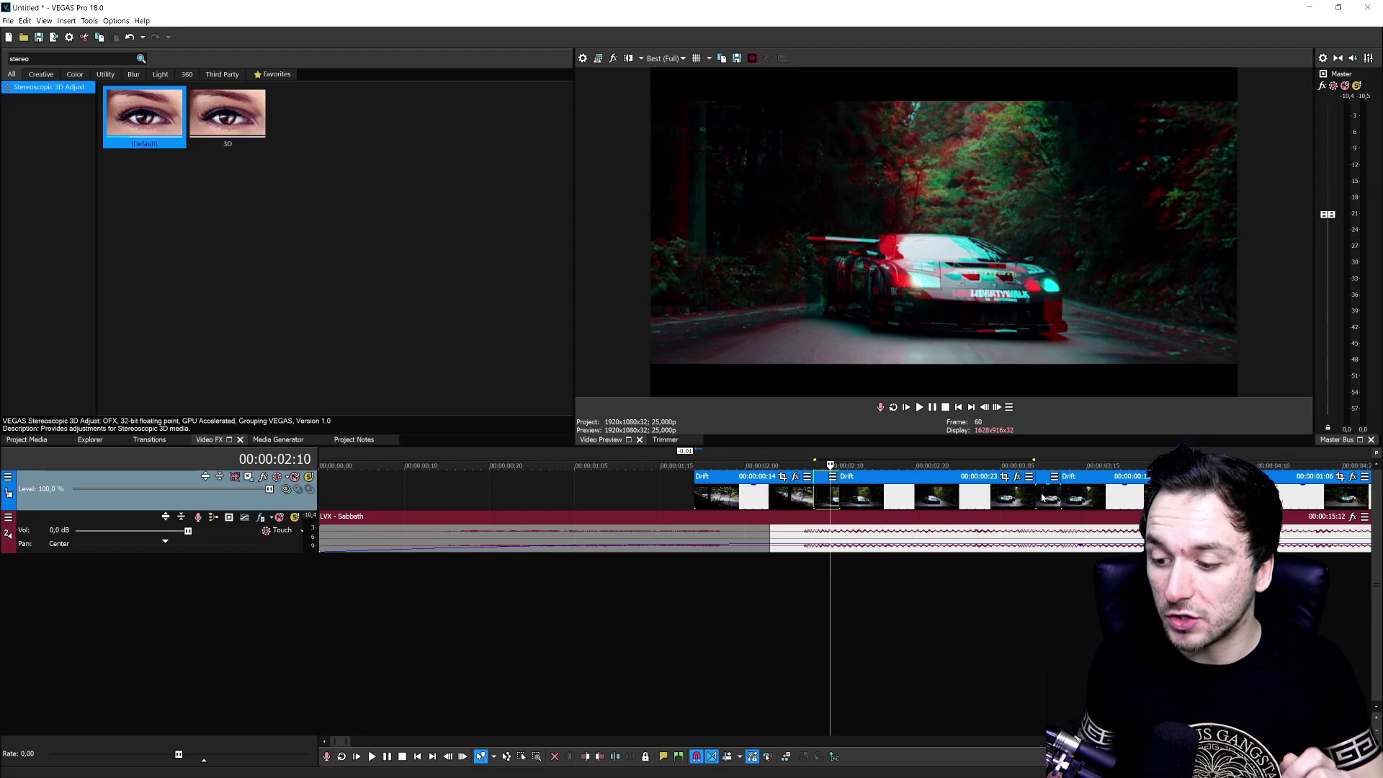
click(1049, 502)
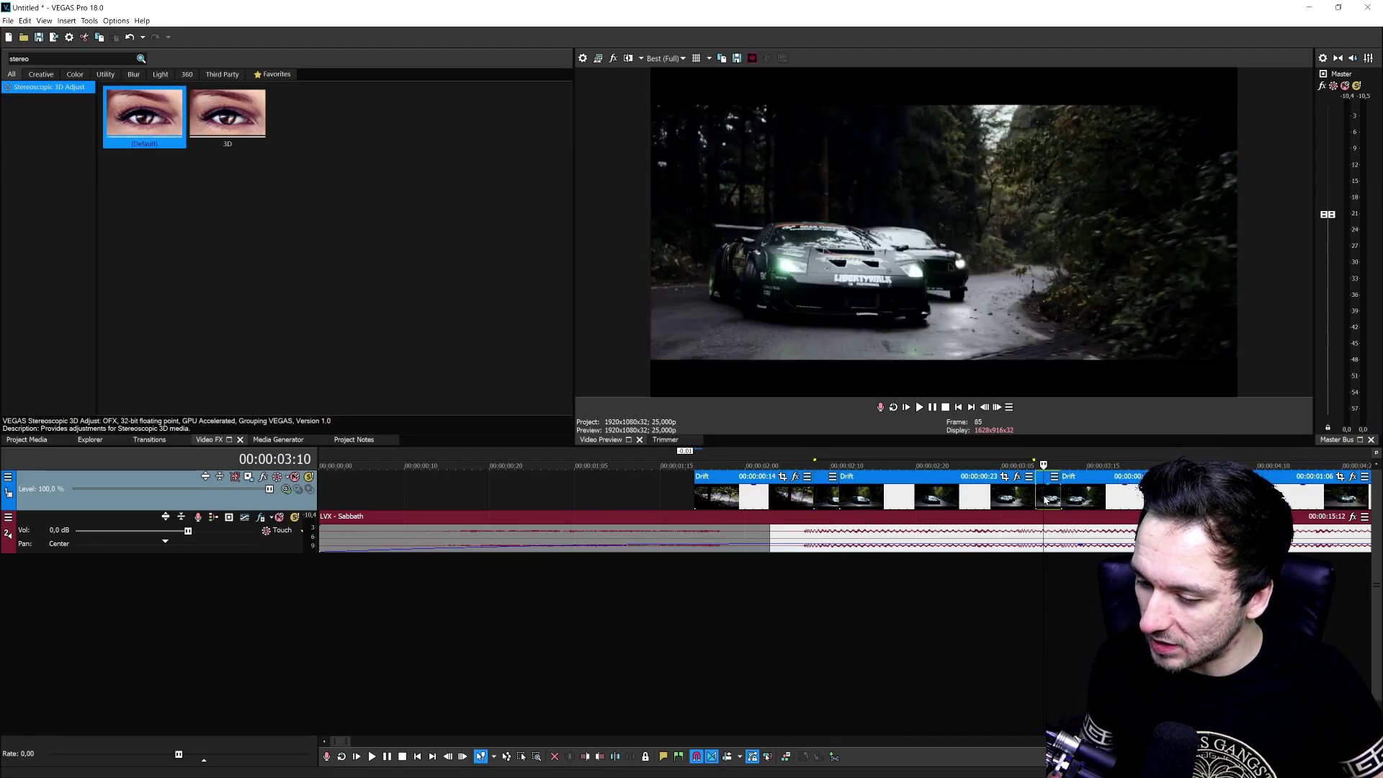
scroll(1242, 497, up, 2)
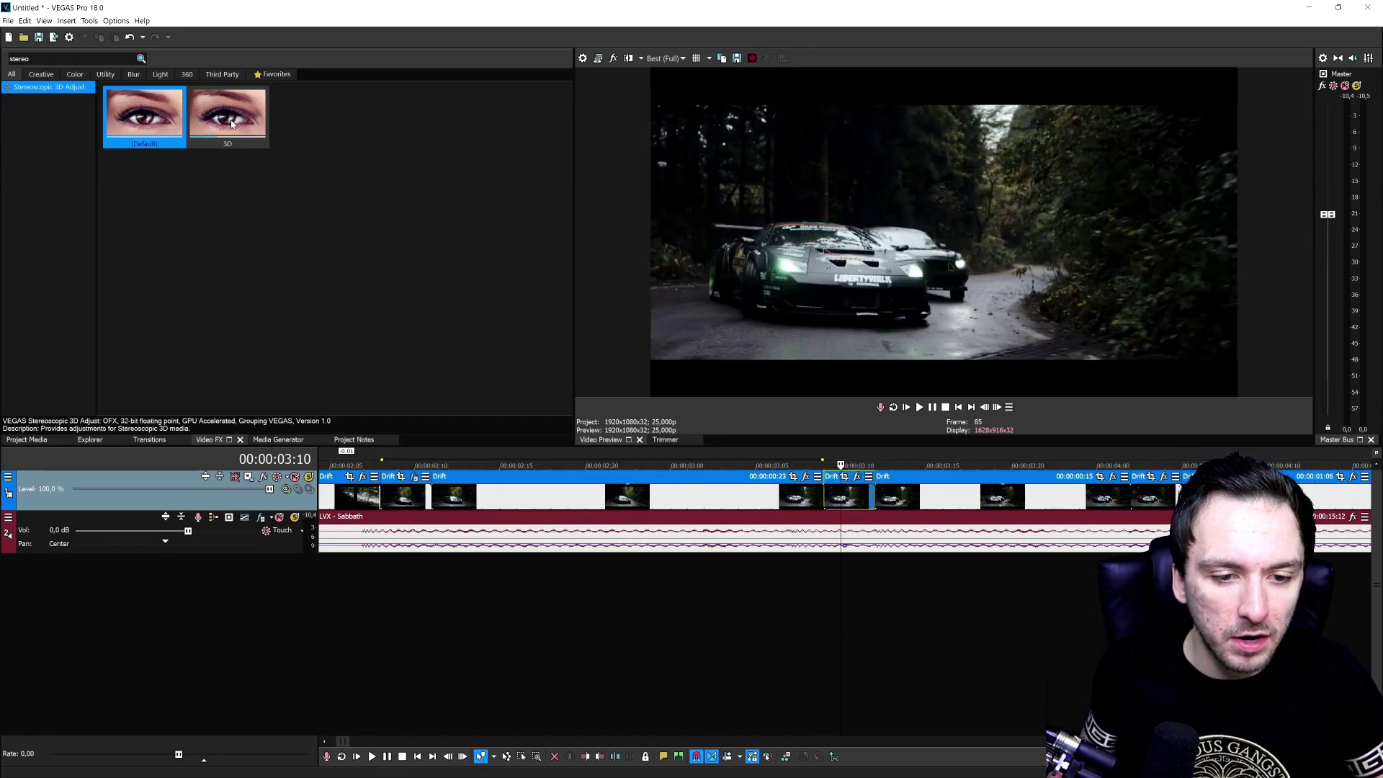
drag(216, 115, 857, 498)
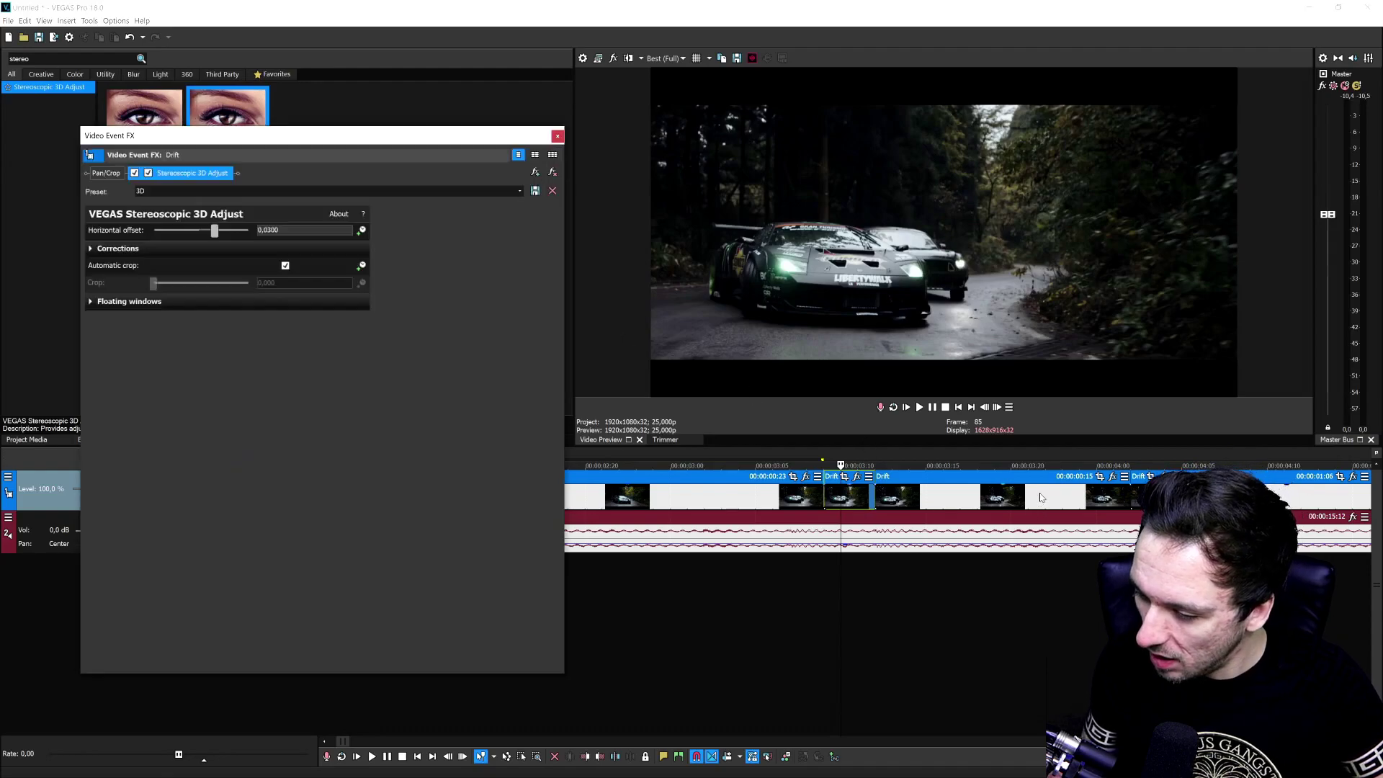
click(559, 136)
Apply the 3D preset to the Drift piece near 00:00:05:11.
scroll(1075, 504, down, 1)
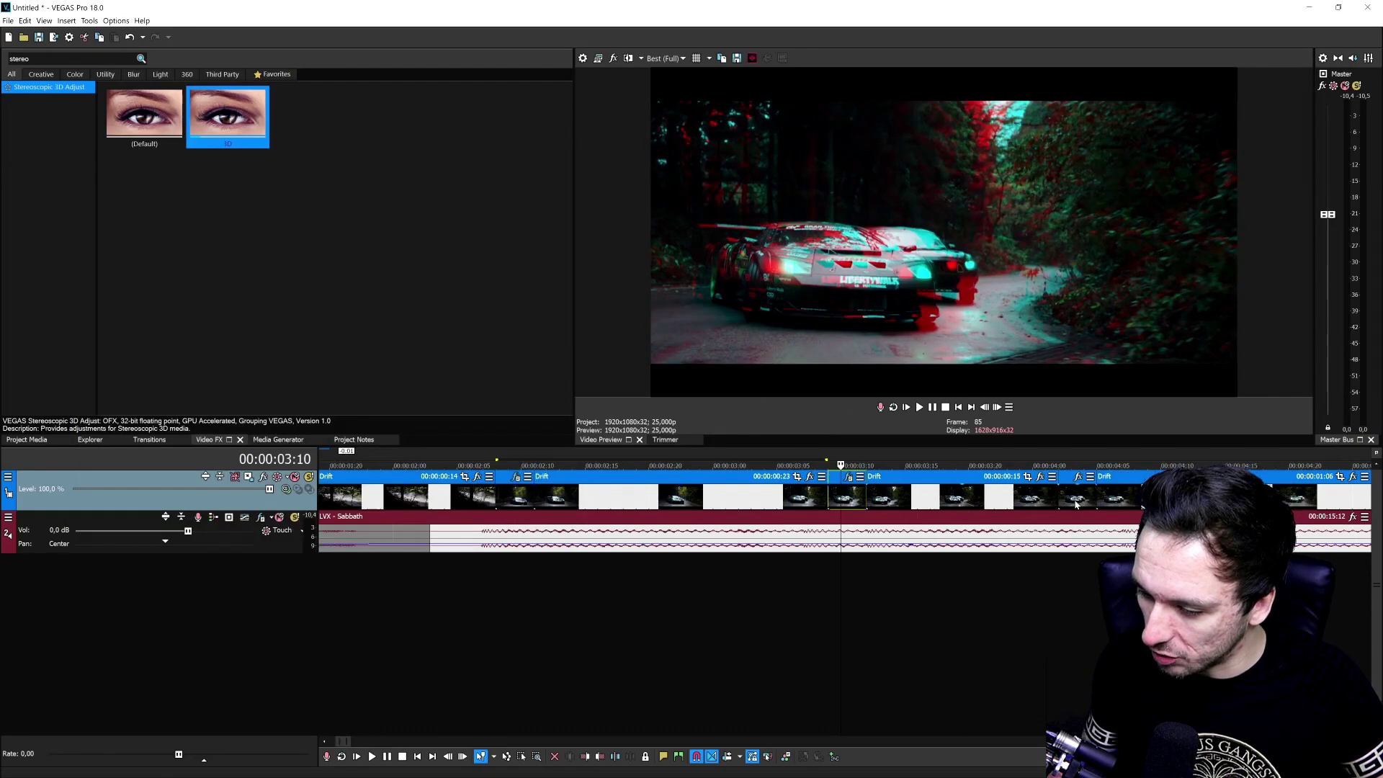
click(1083, 499)
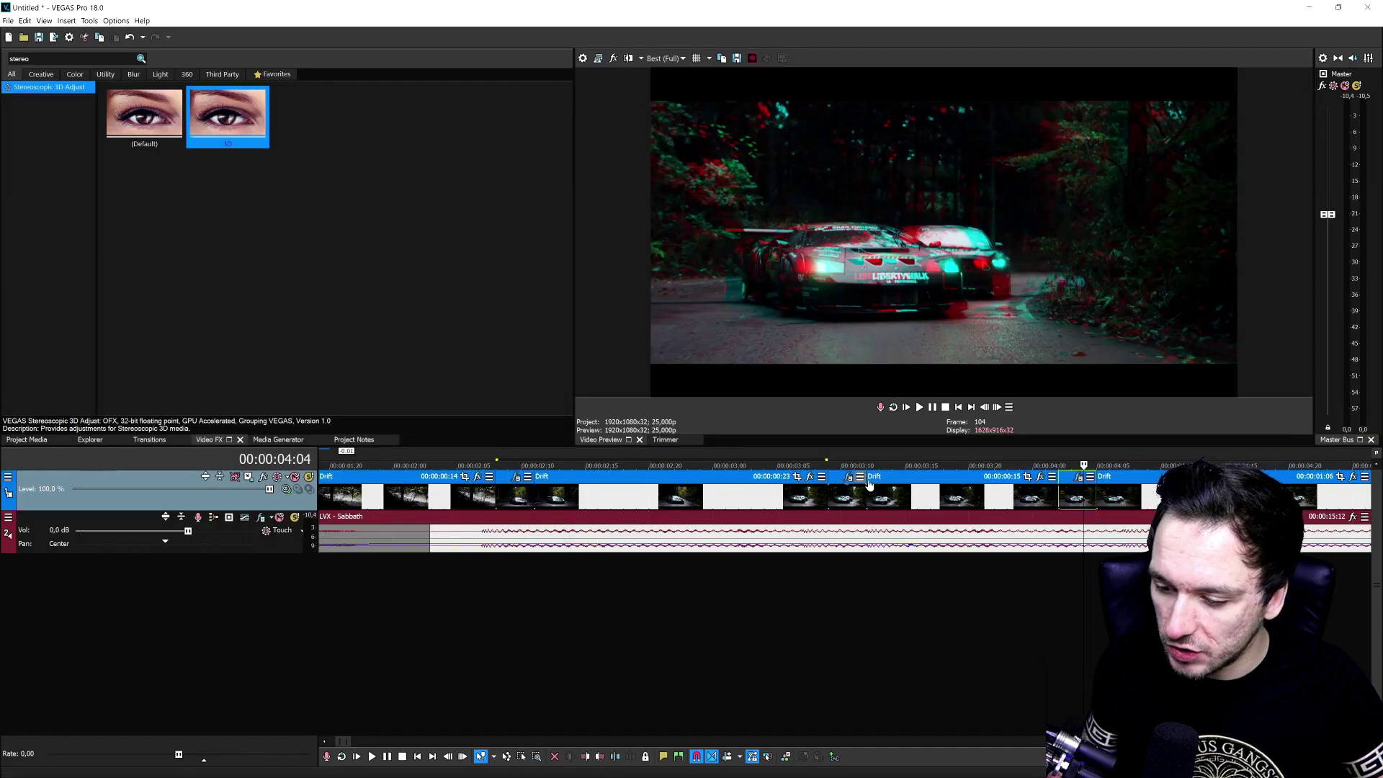
scroll(1053, 499, down, 2)
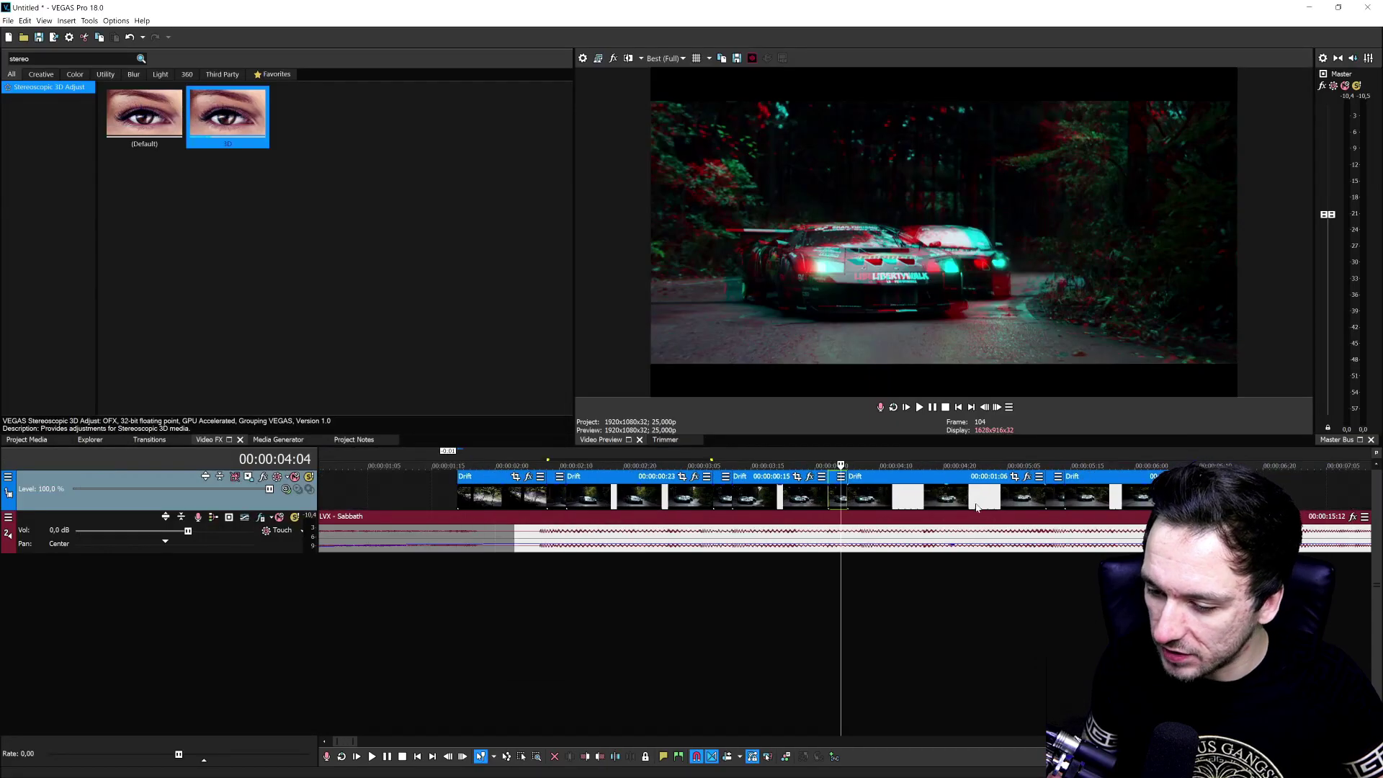
click(1054, 504)
scroll(1053, 504, up, 2)
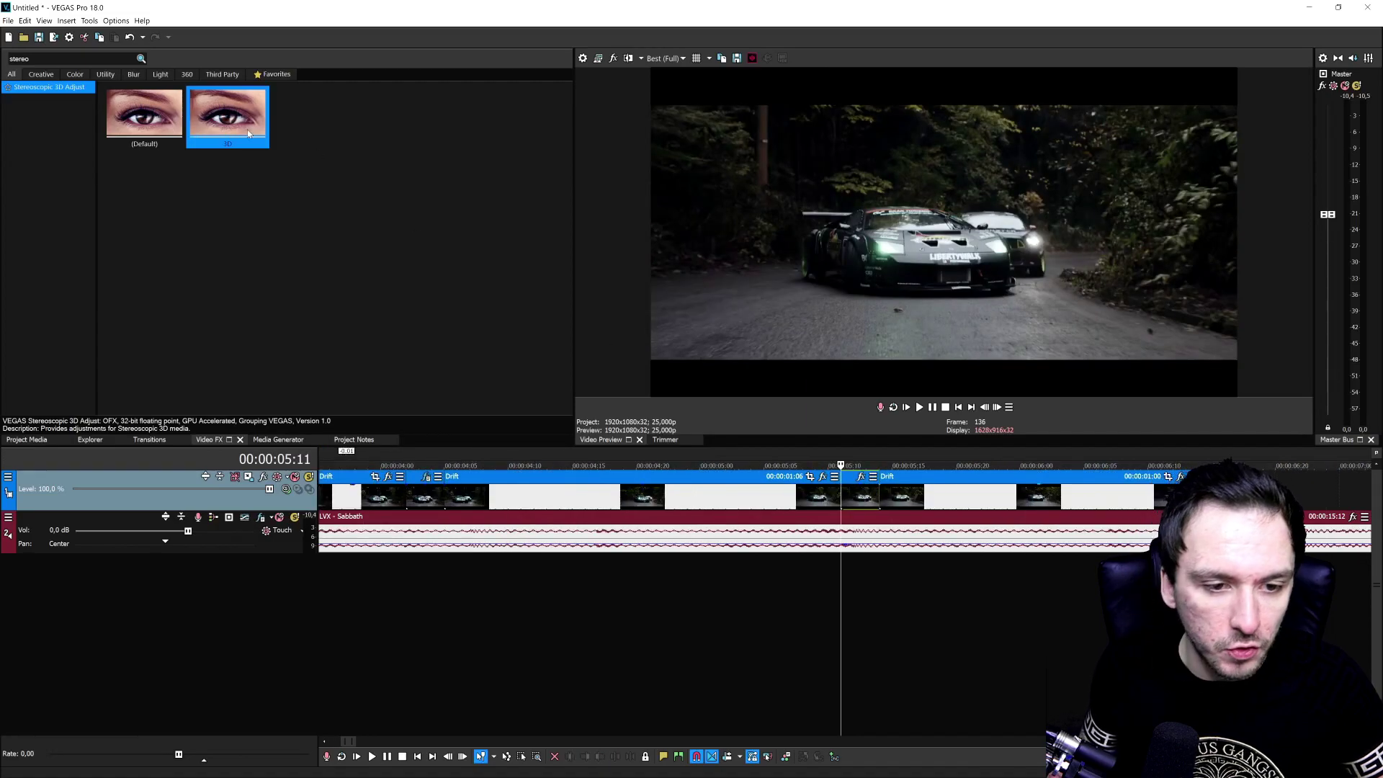
drag(896, 491, 897, 492)
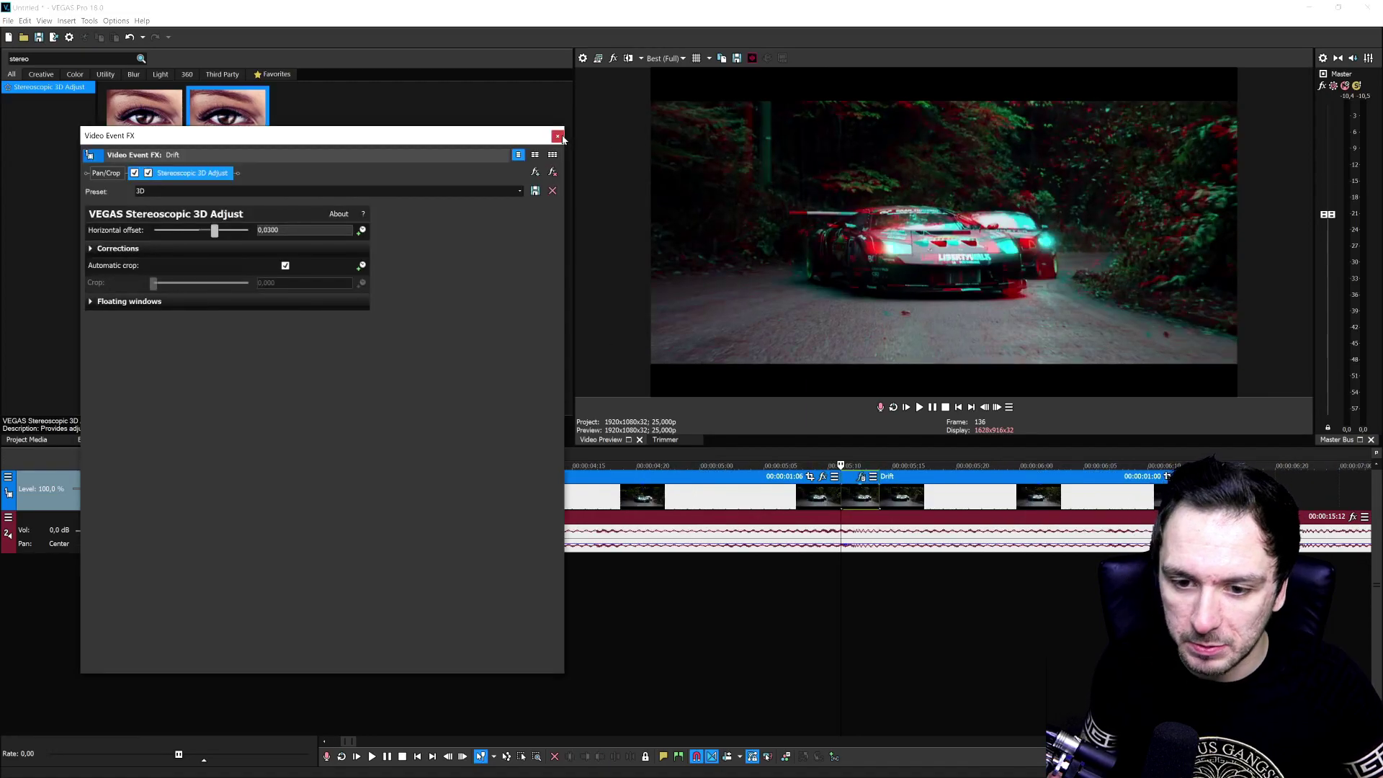
click(557, 136)
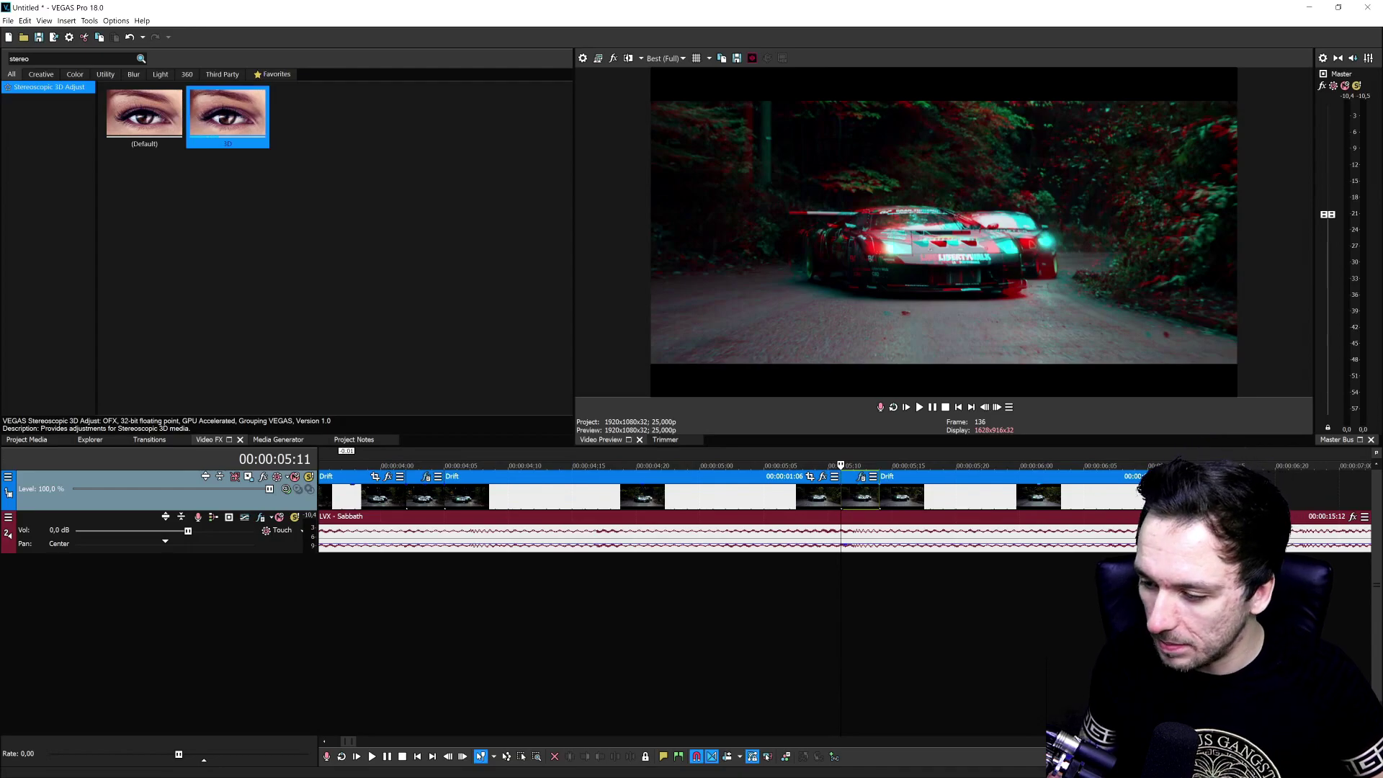
Add the 3D look to the short piece at 6:15 and return to the edit's start.
click(1228, 497)
scroll(1227, 497, up, 2)
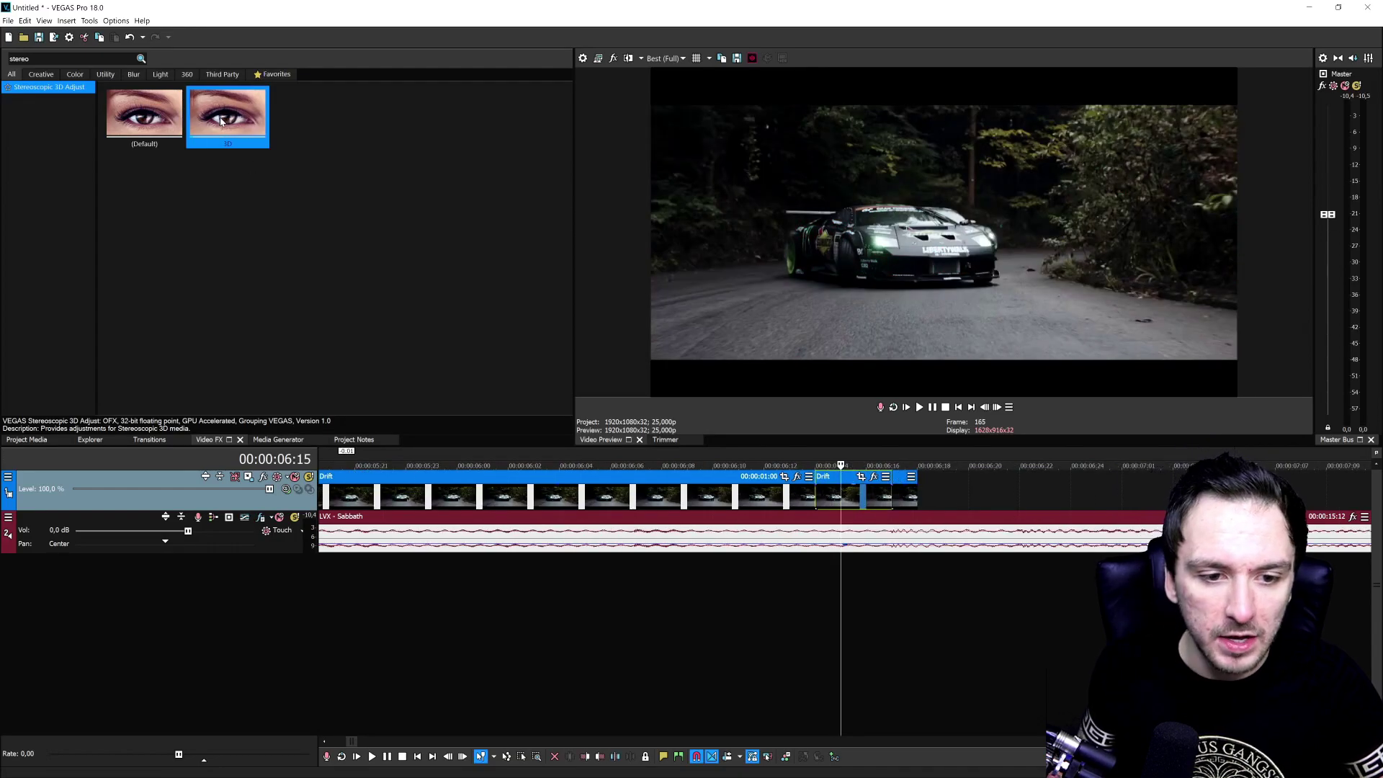
click(877, 477)
click(559, 137)
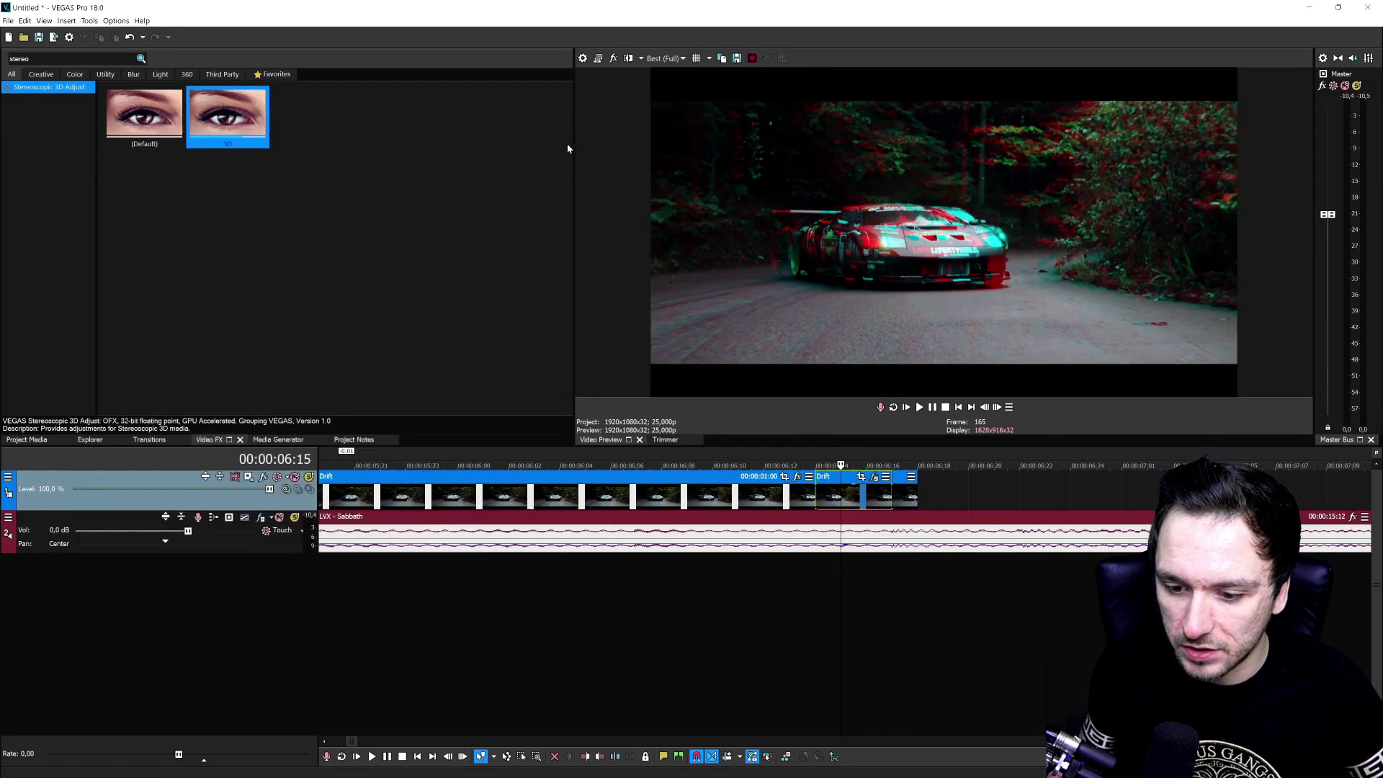
scroll(643, 462, down, 5)
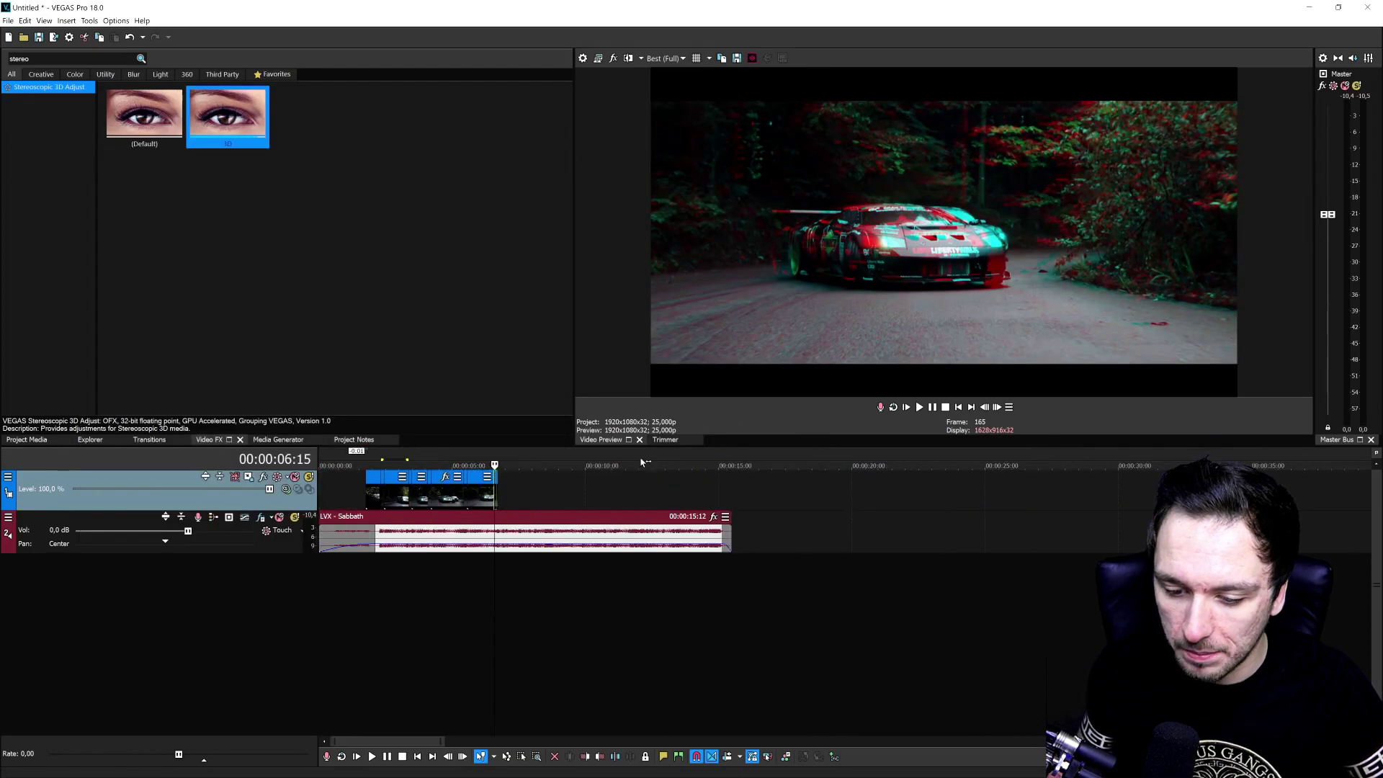
click(970, 407)
scroll(749, 504, up, 4)
key(space)
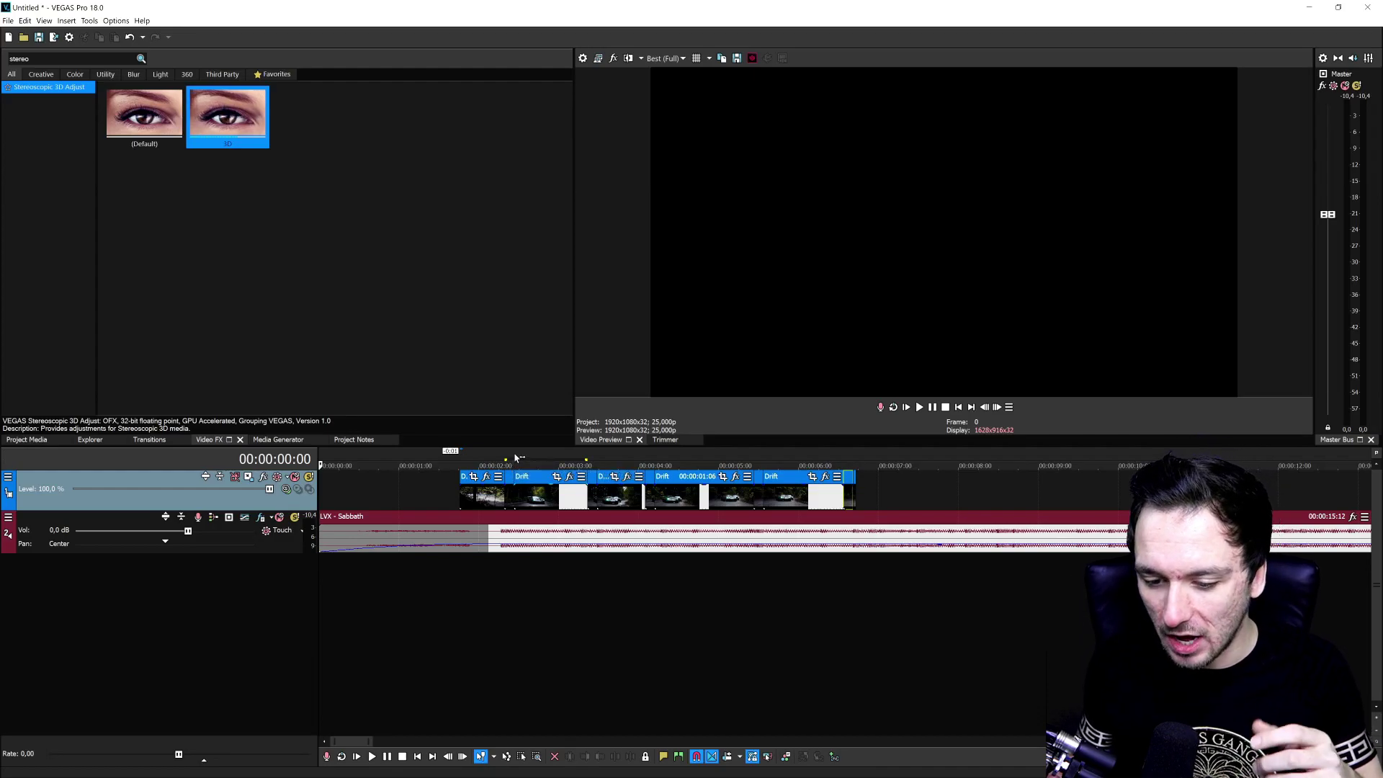
click(512, 487)
scroll(830, 519, up, 5)
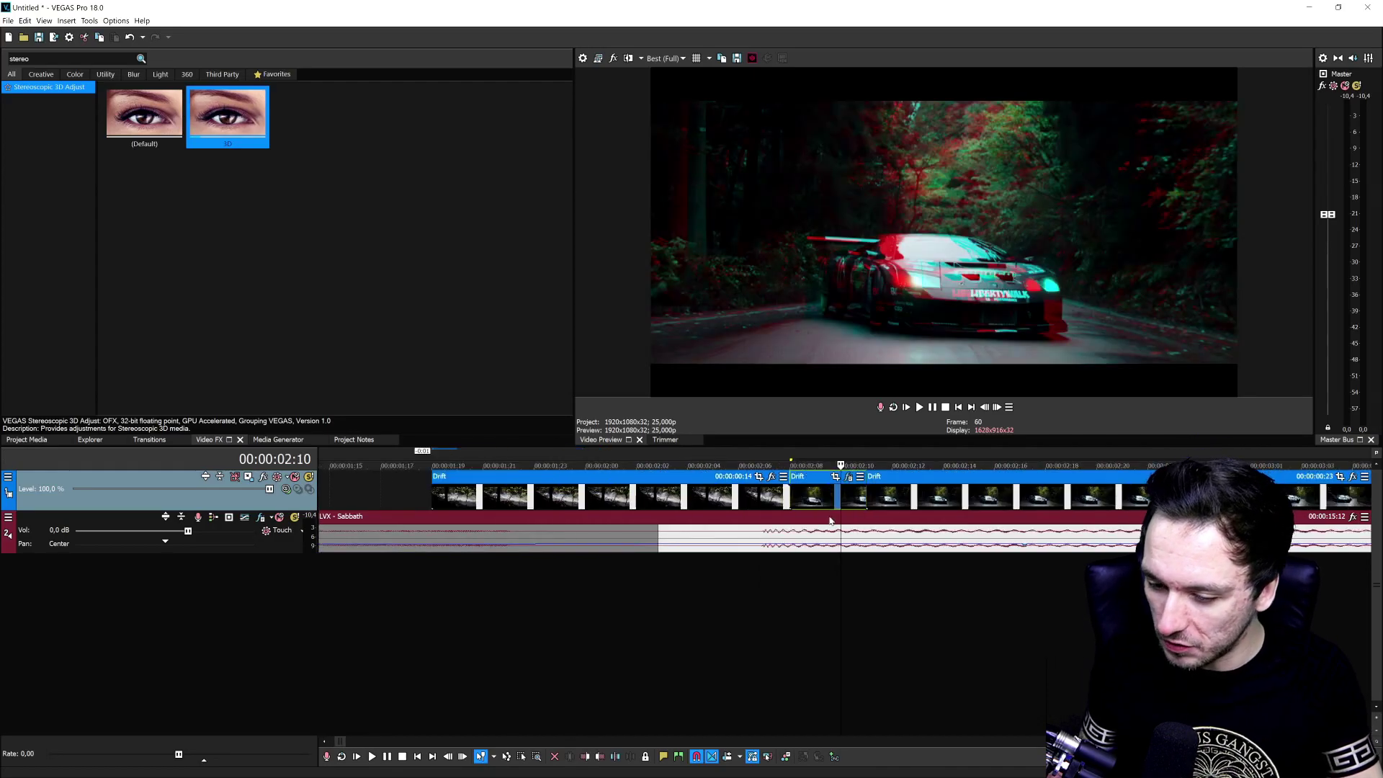
click(795, 498)
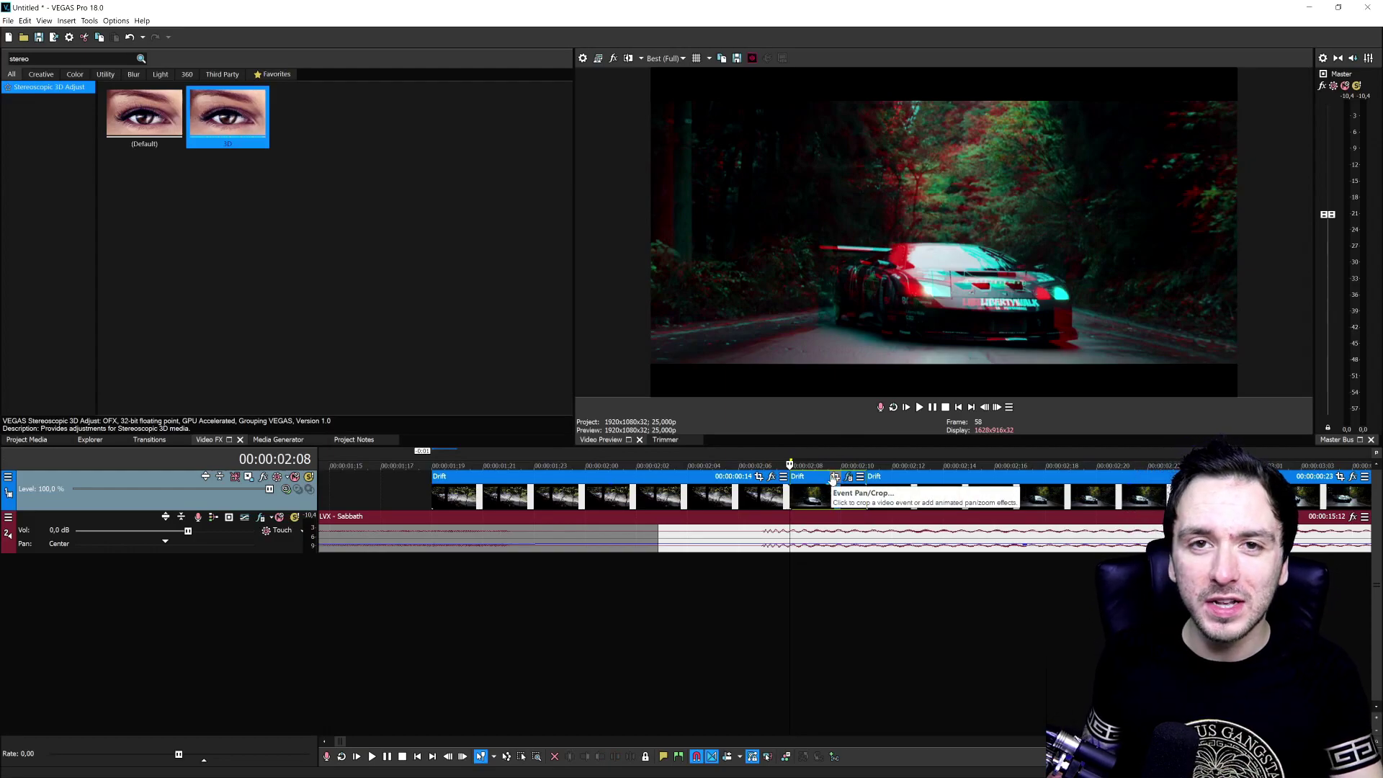
In Pan/Crop, zoom the piece near 2 seconds in on the car at its second frame, then Restore full frame.
click(833, 478)
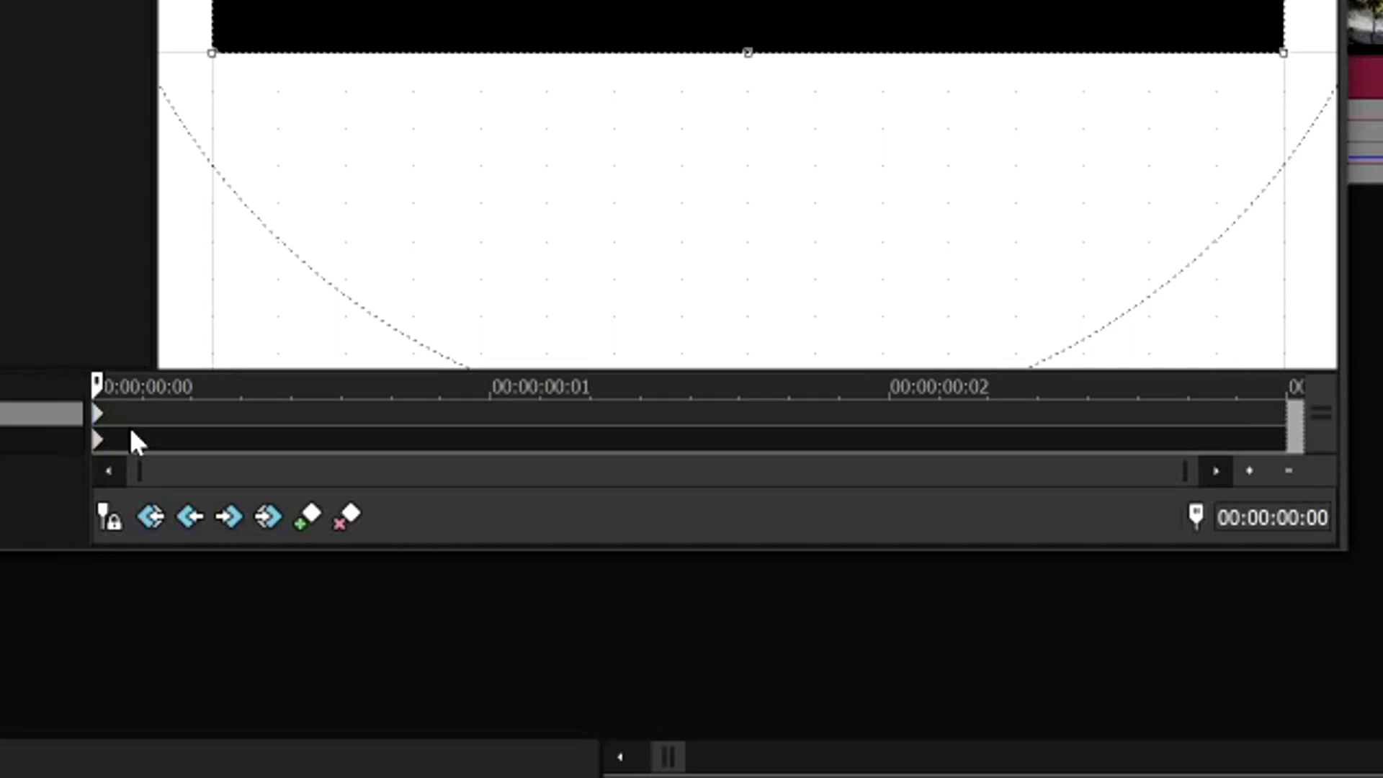
key(space)
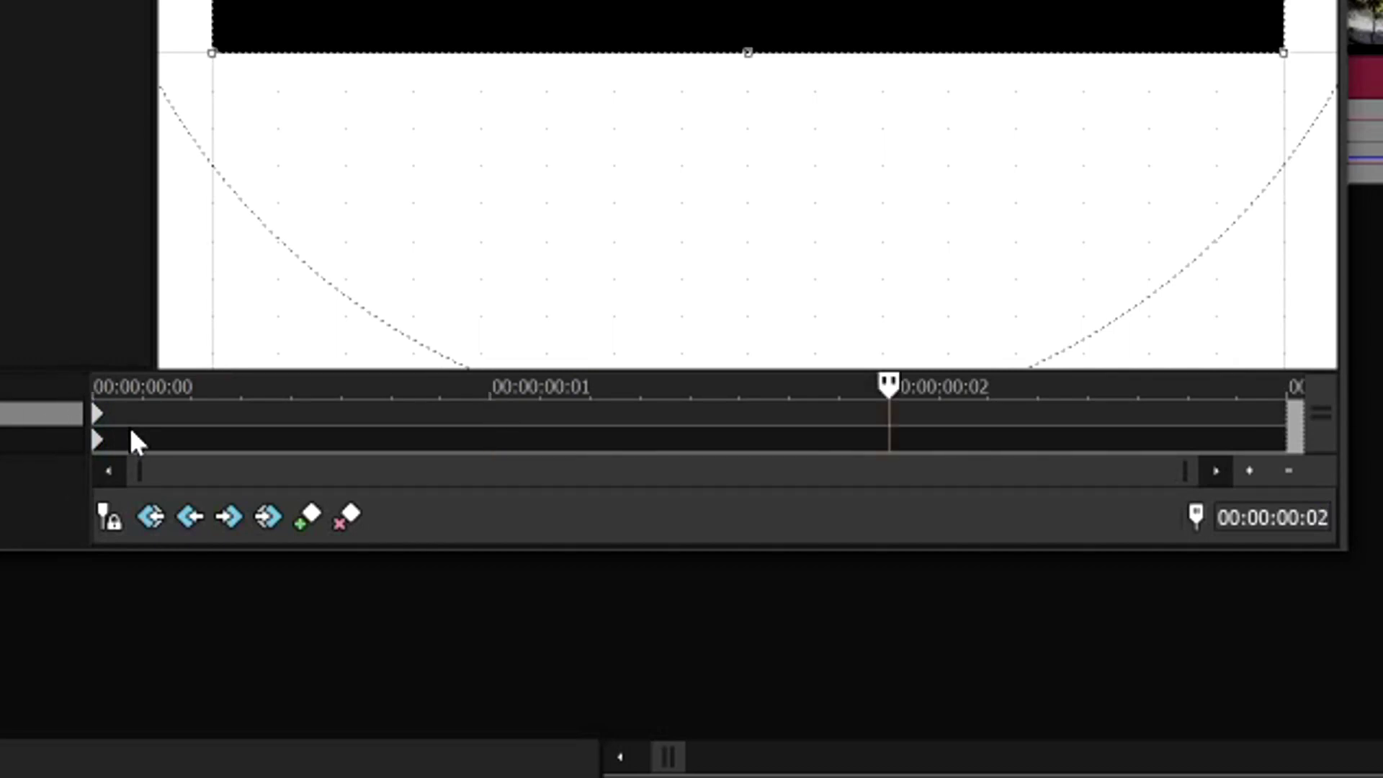
key(space)
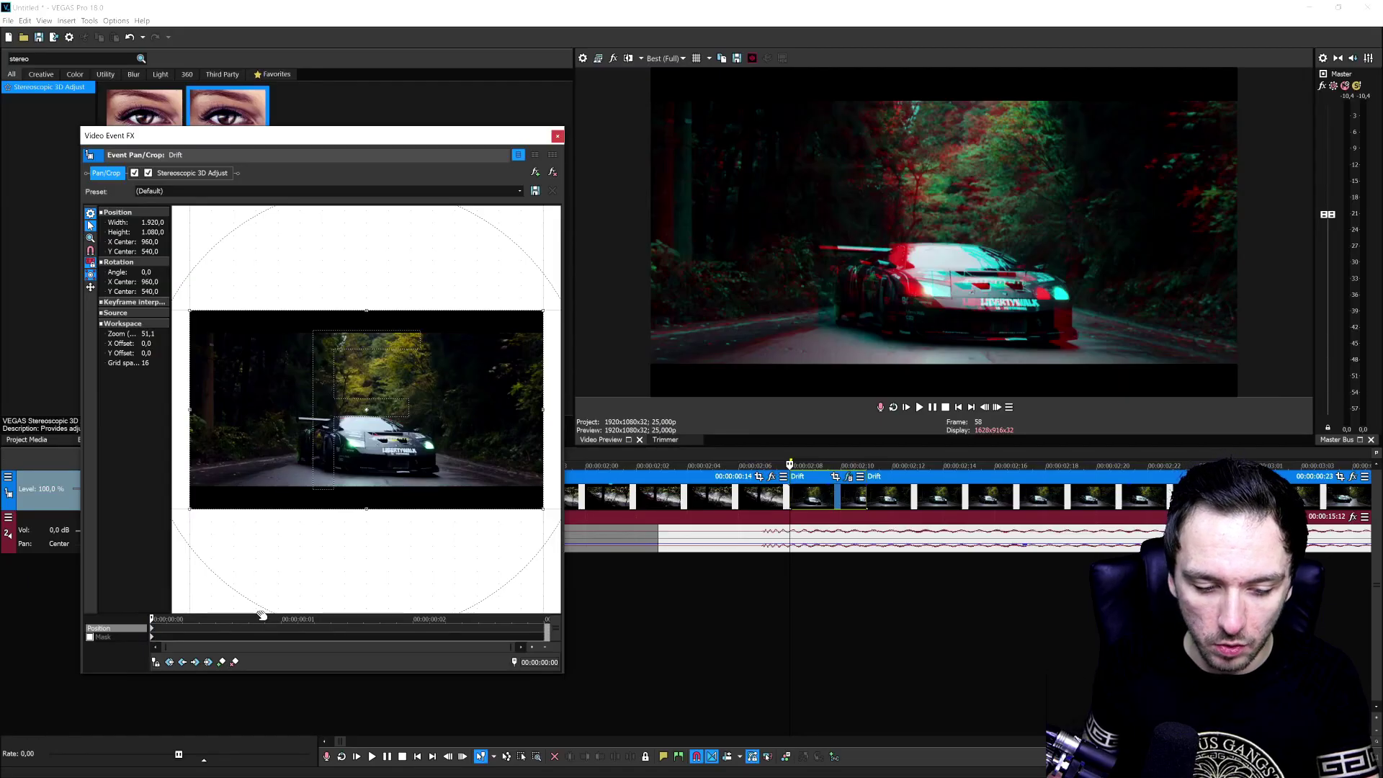
click(280, 629)
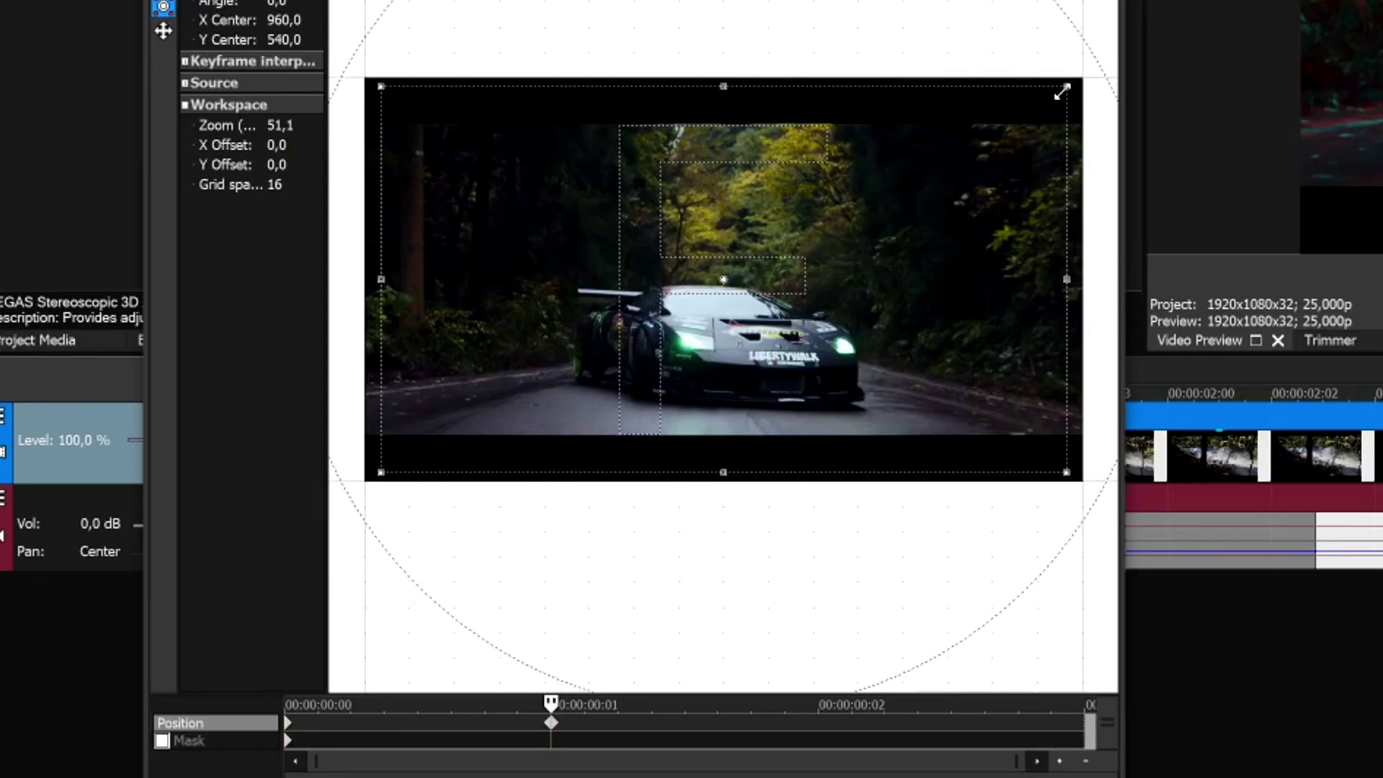
drag(540, 313, 512, 325)
drag(1019, 106, 1001, 113)
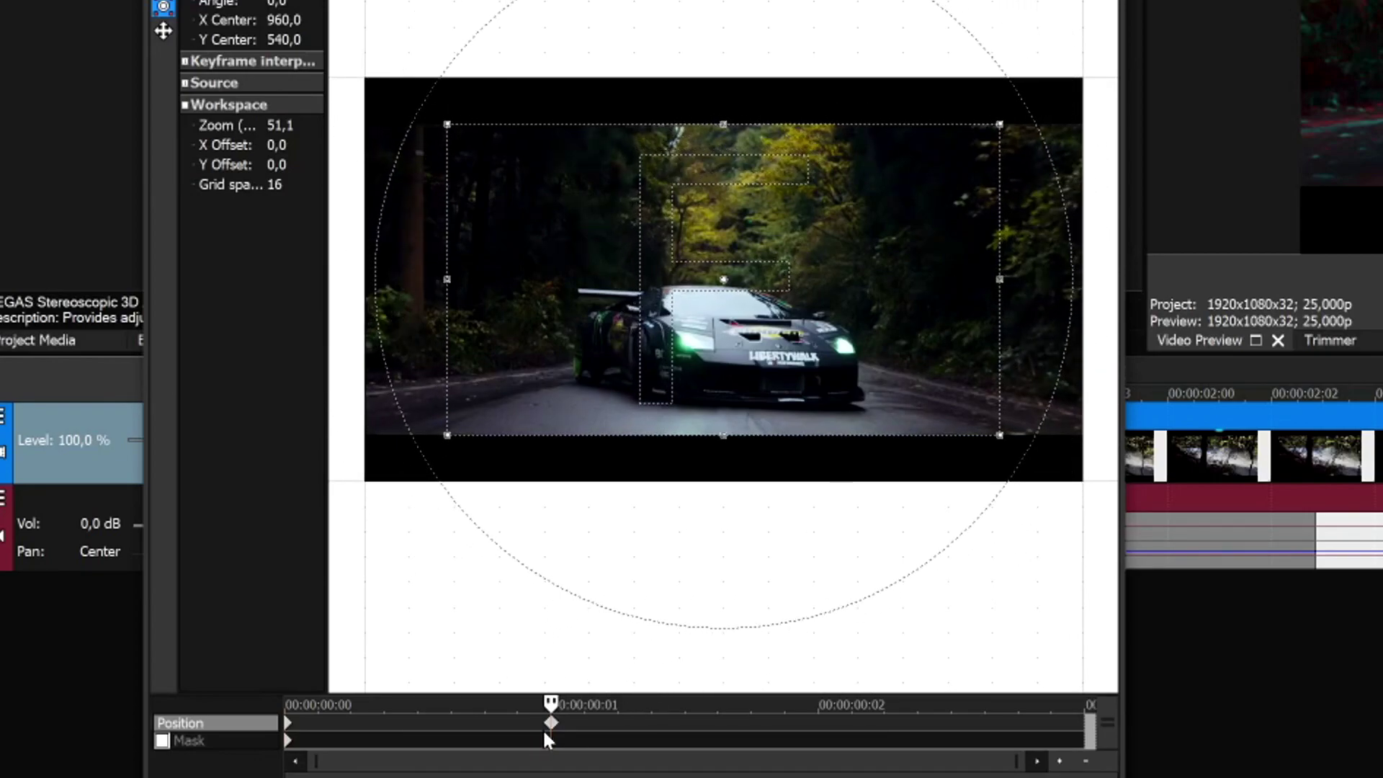
click(817, 739)
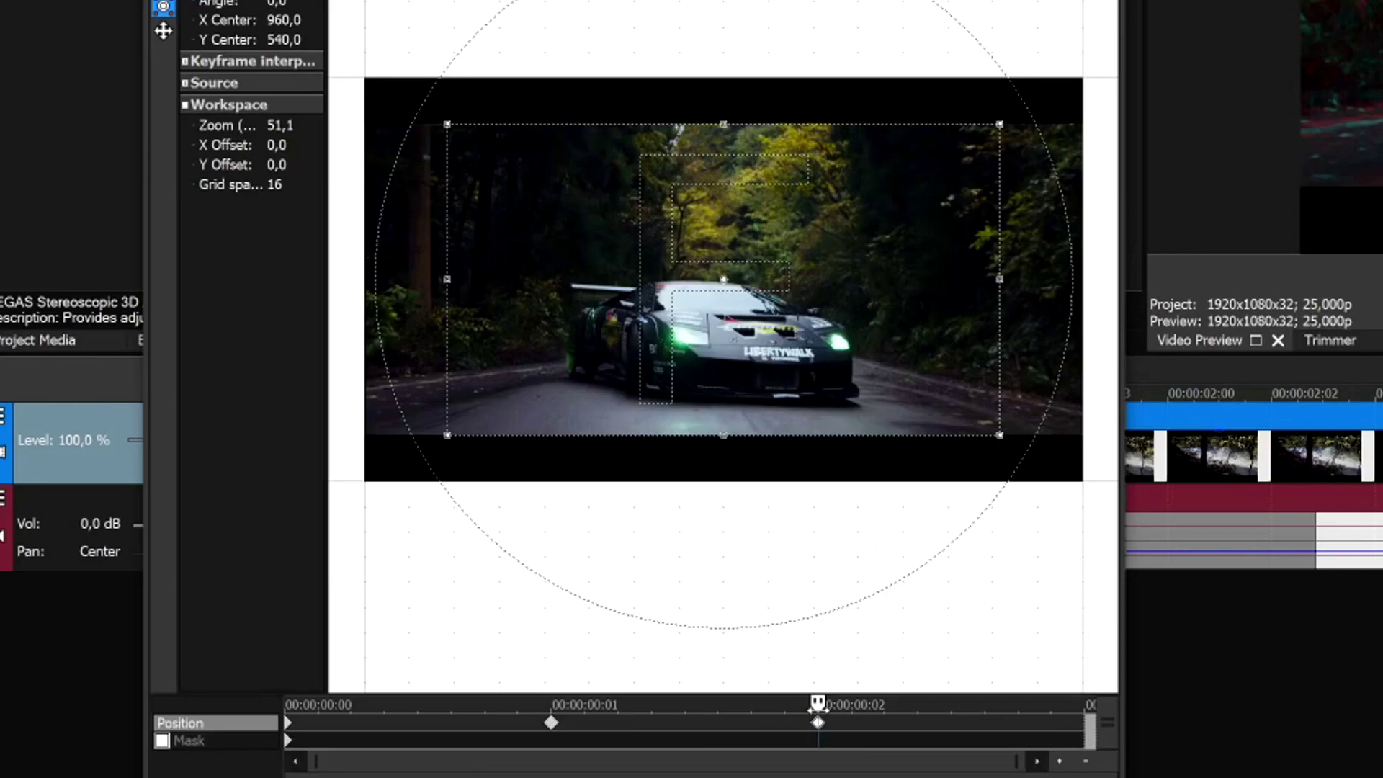
right_click(755, 221)
click(787, 235)
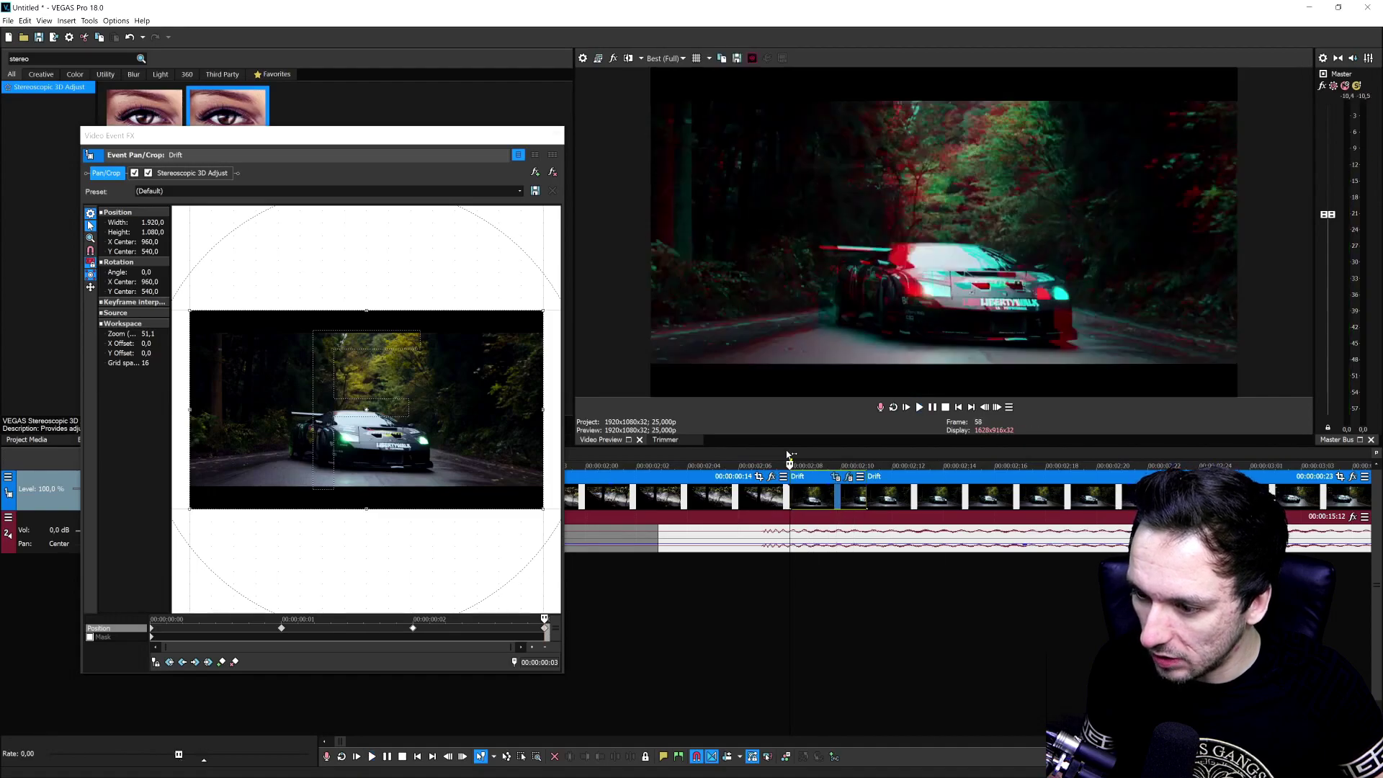
scroll(1037, 512, down, 3)
Zoom in on the cars at frame 1 of the piece near 3 seconds, restoring full frame at frame 2.
click(1037, 513)
scroll(1037, 513, up, 4)
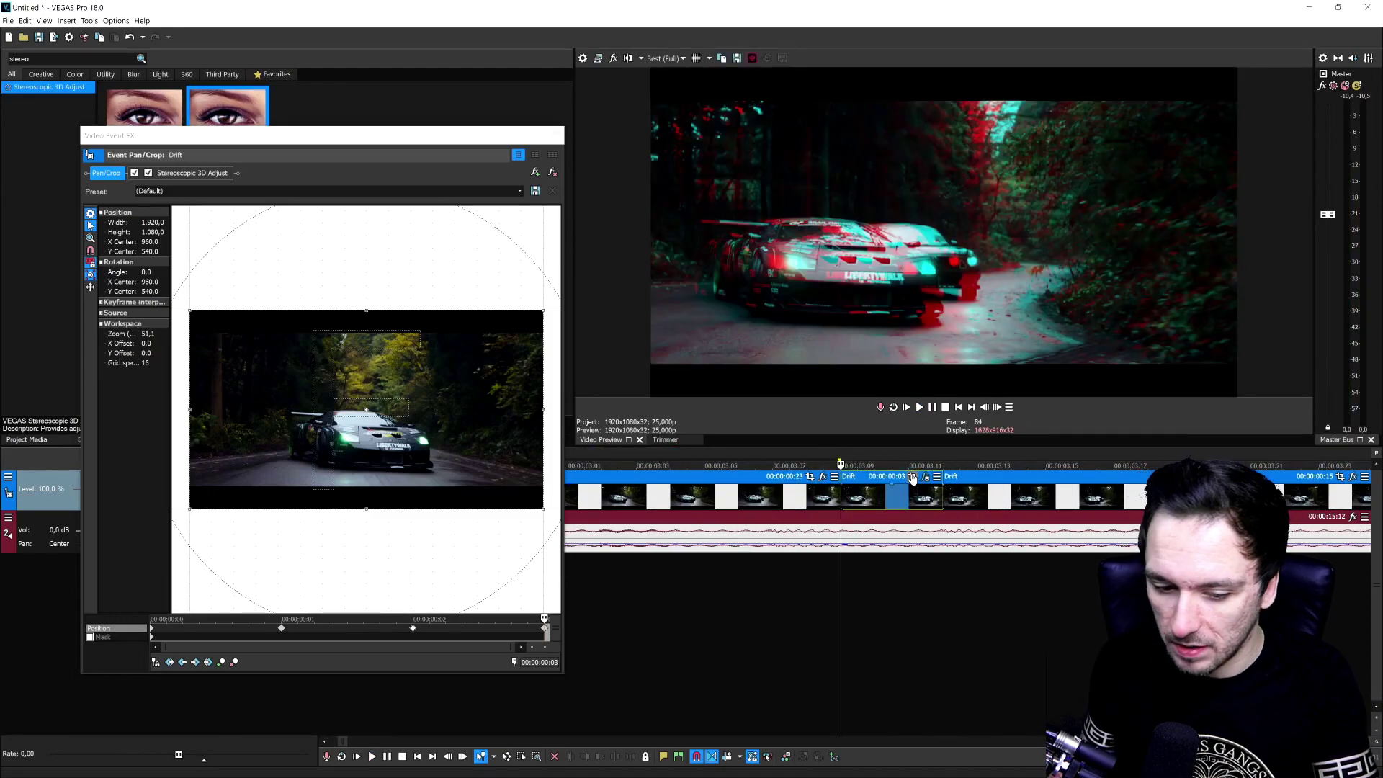
click(152, 628)
click(229, 619)
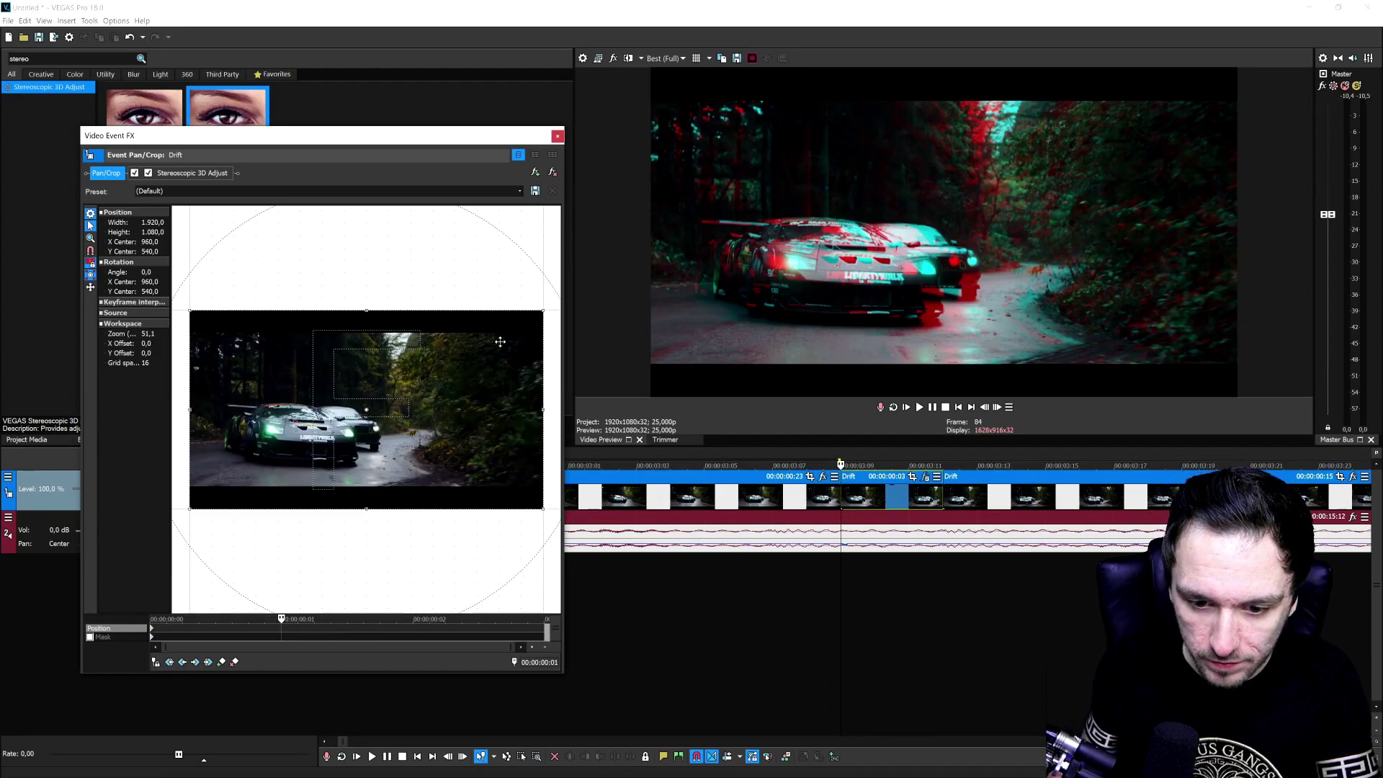
drag(538, 311, 505, 337)
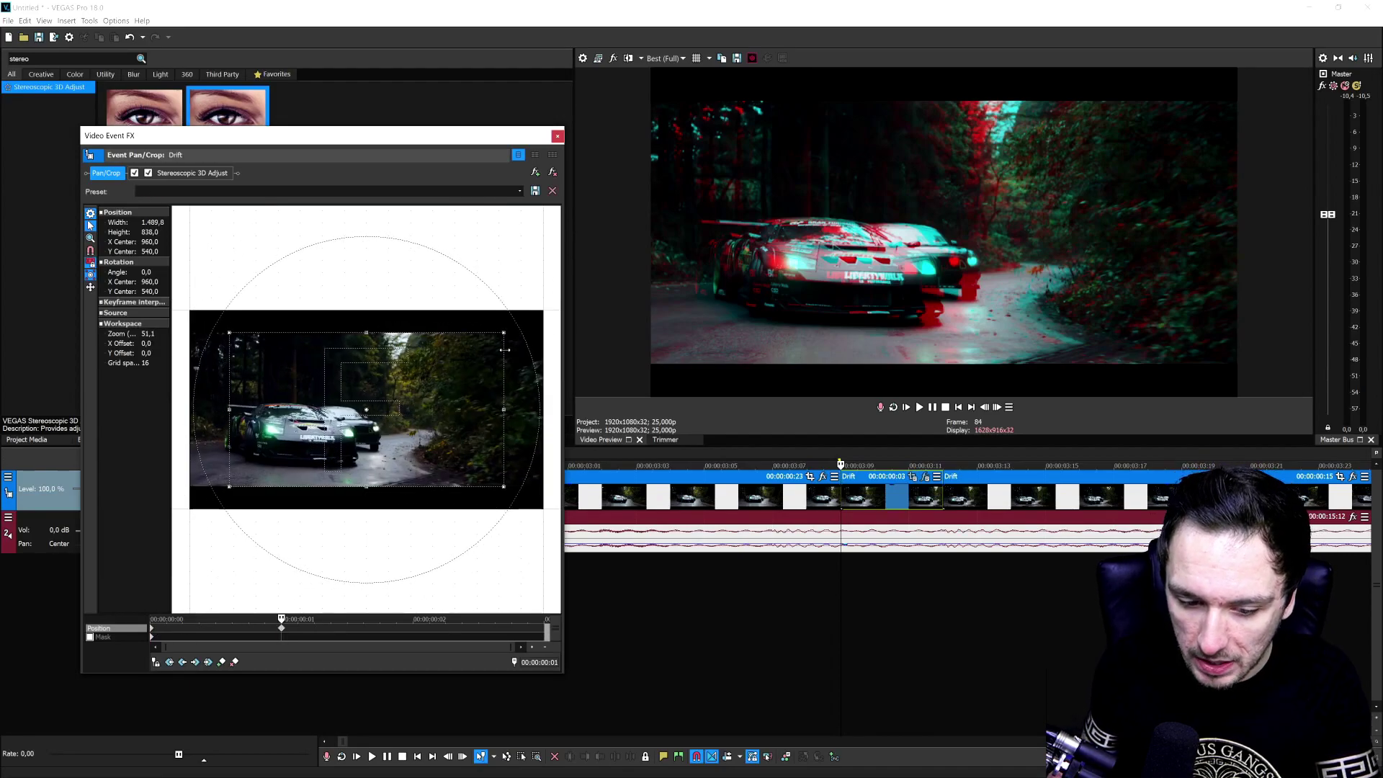
key(Right)
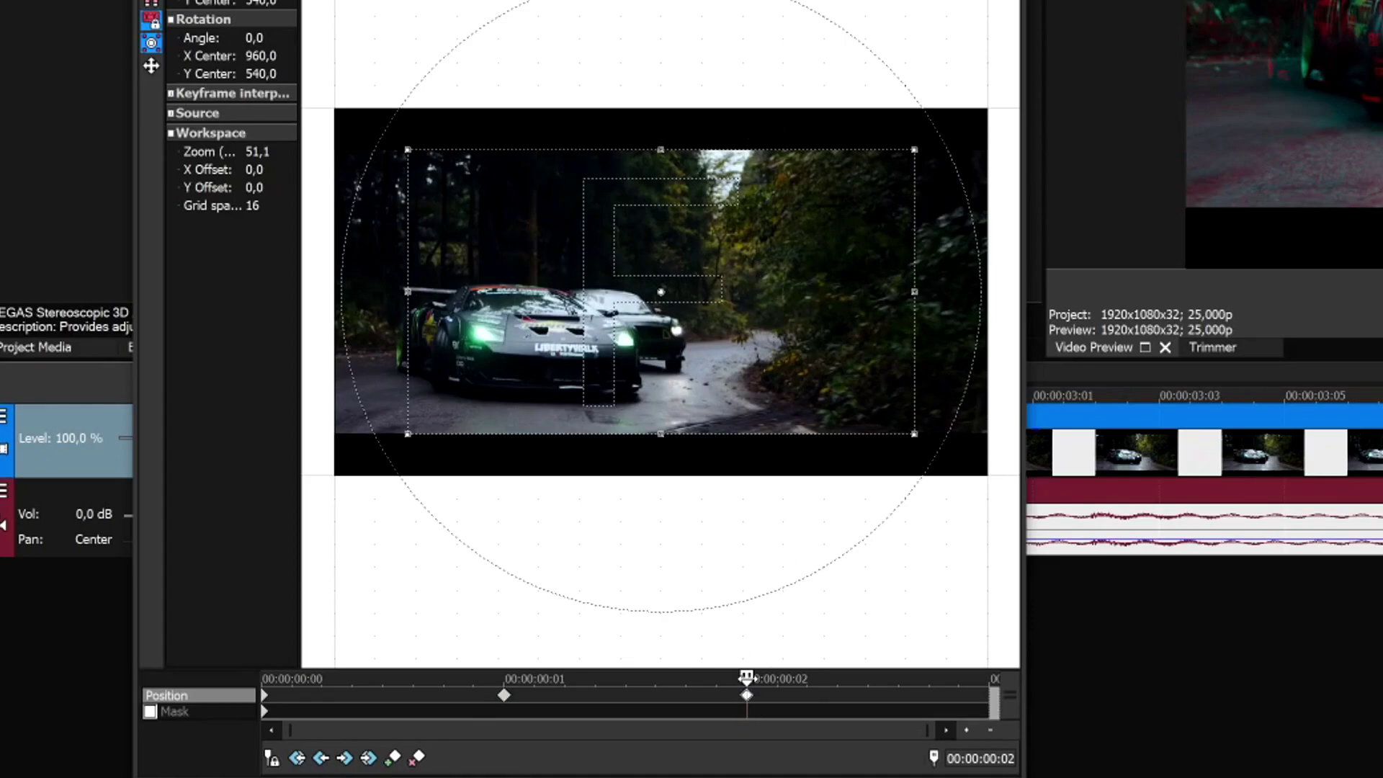
right_click(769, 252)
click(811, 263)
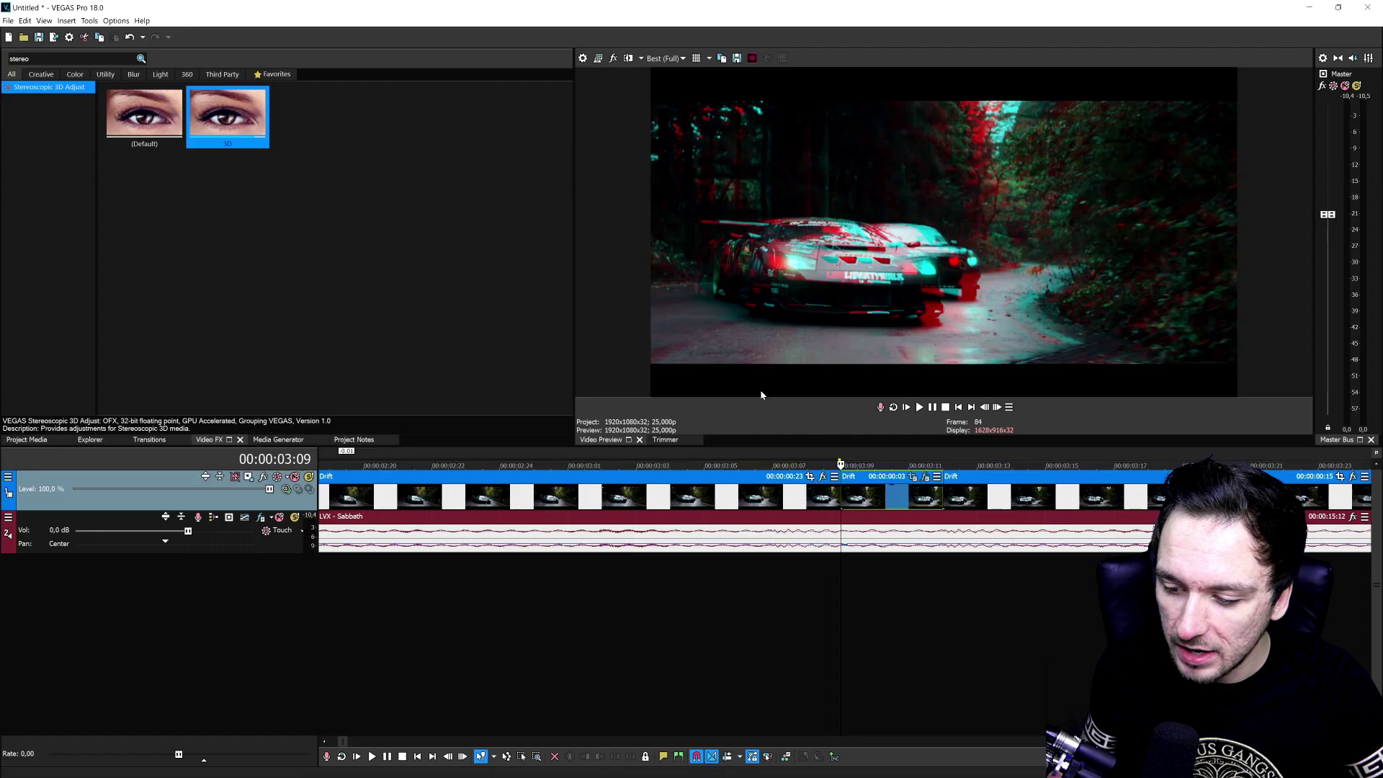
scroll(936, 496, down, 3)
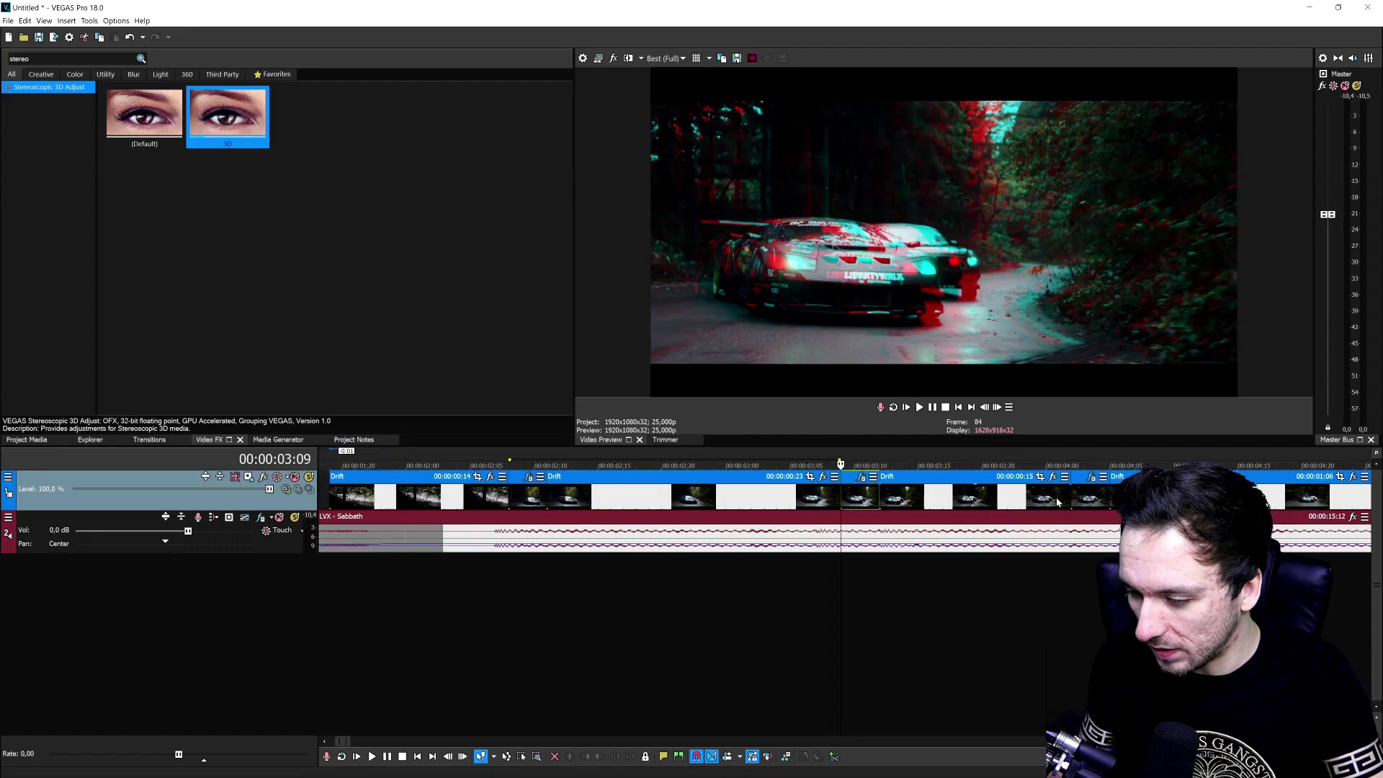
Zoom in on the cars at the second frame of the 3-frame piece at 4:02, then close Pan/Crop.
click(1073, 498)
scroll(1075, 499, up, 5)
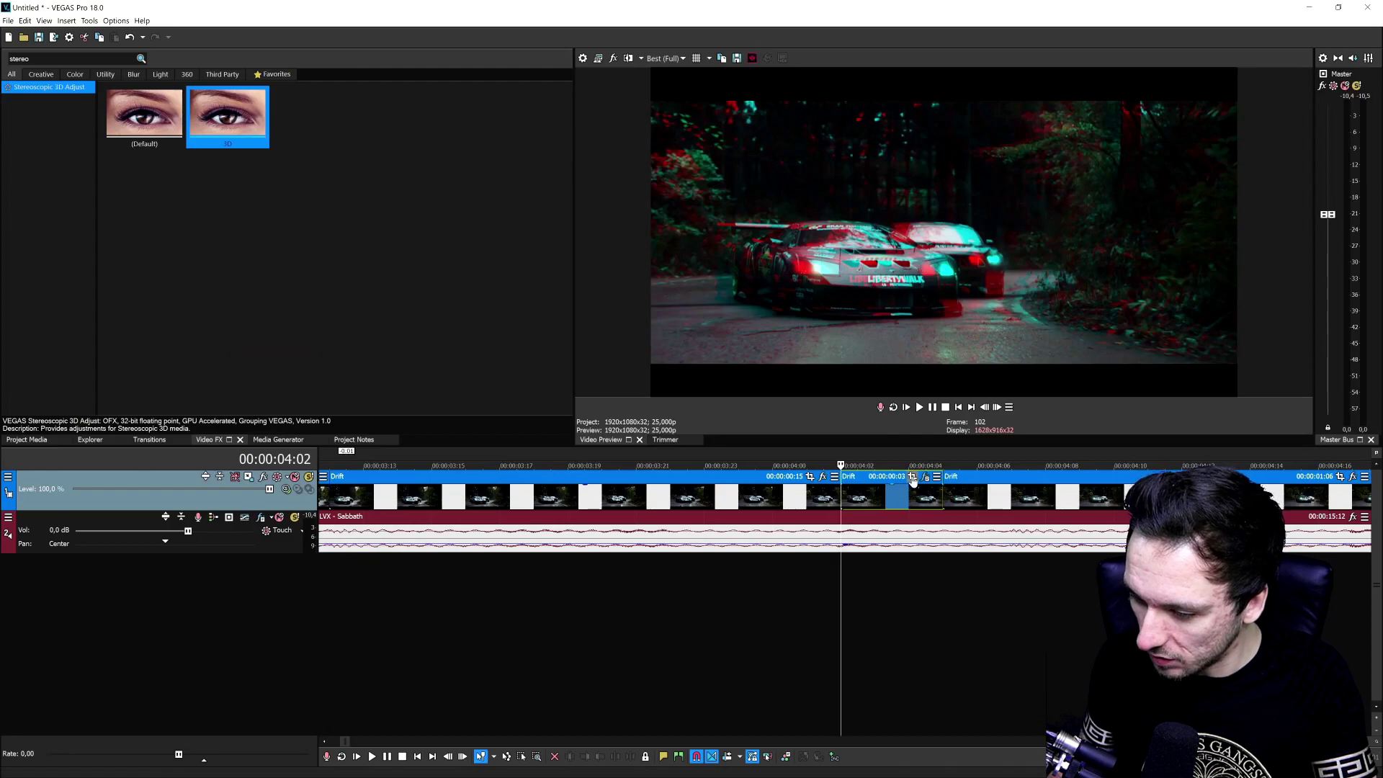
click(912, 476)
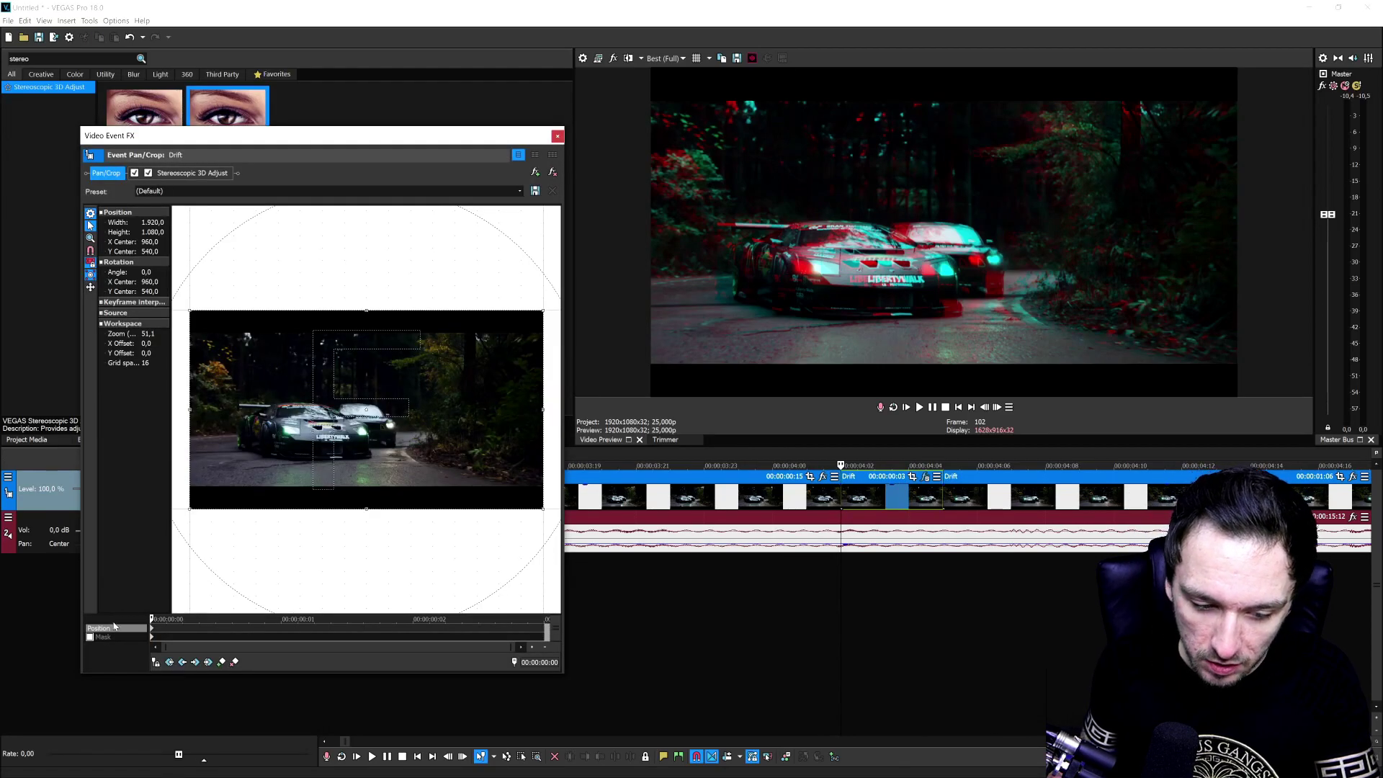
click(281, 619)
drag(545, 308, 506, 340)
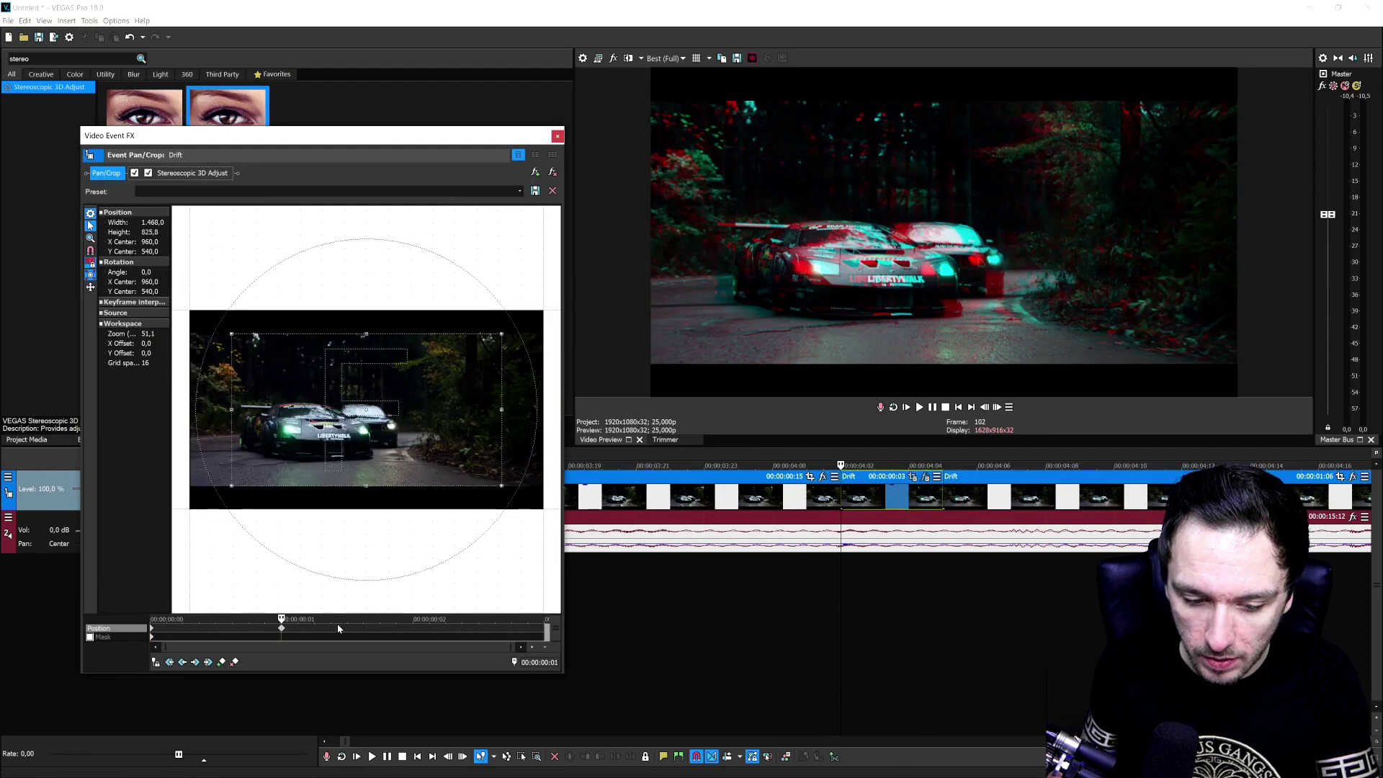
key(Right)
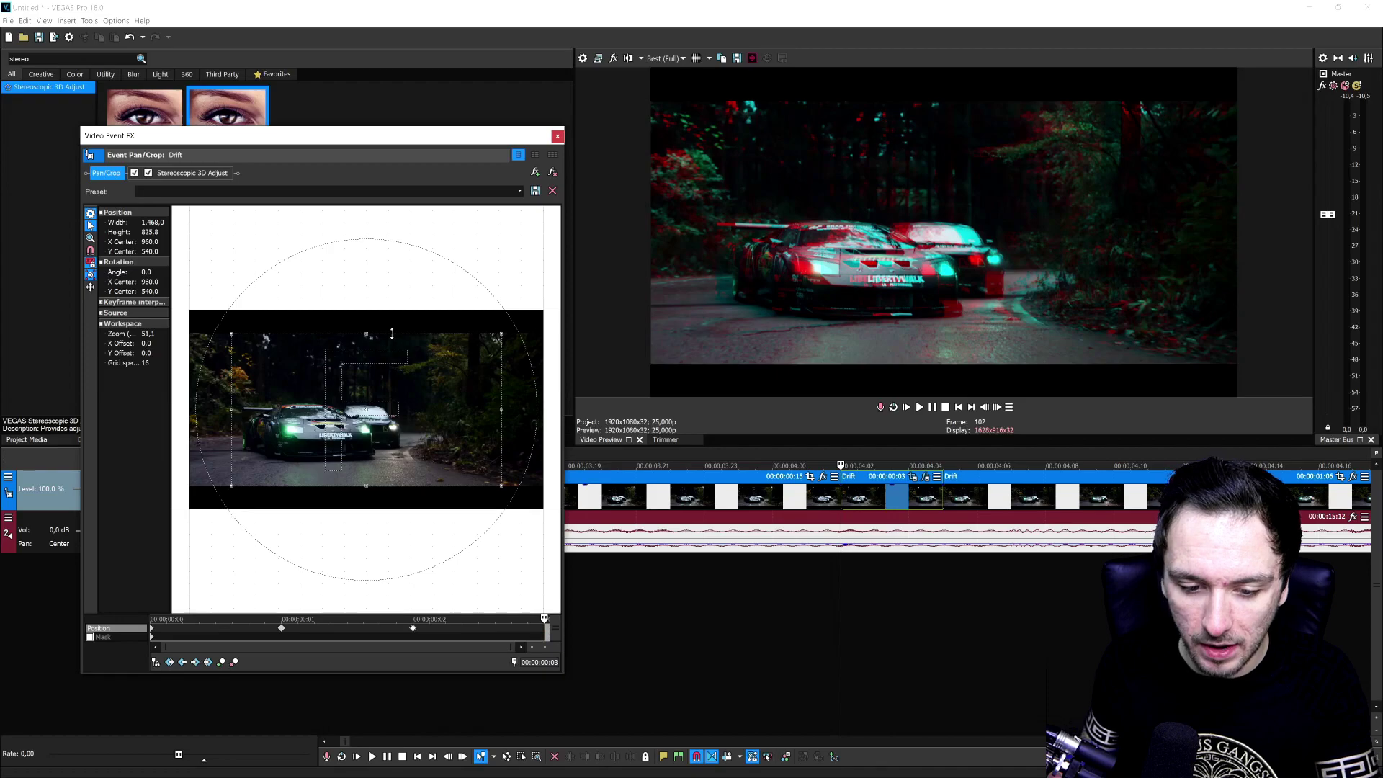
click(558, 135)
scroll(1024, 506, down, 5)
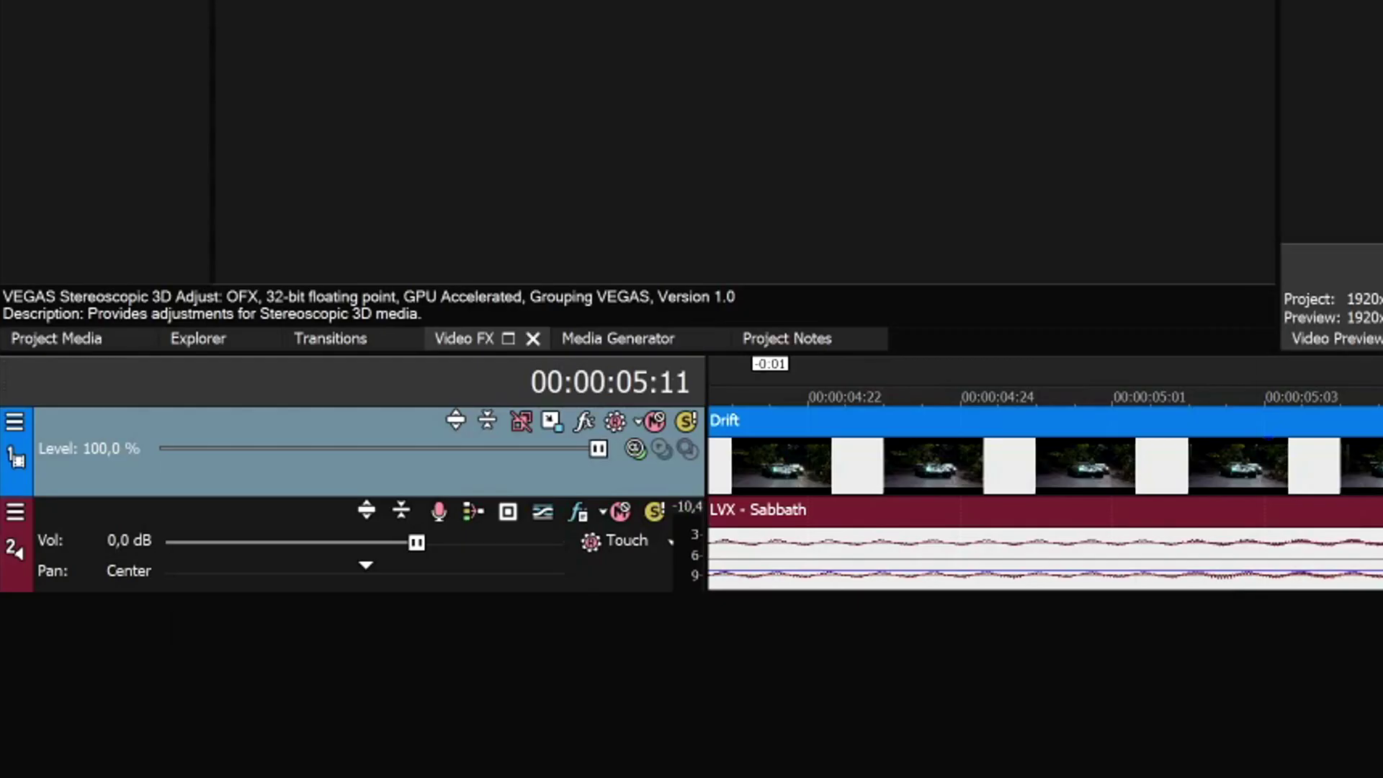
Start a zoom-in on the cars at the second frame of the piece near 5 seconds.
click(1027, 476)
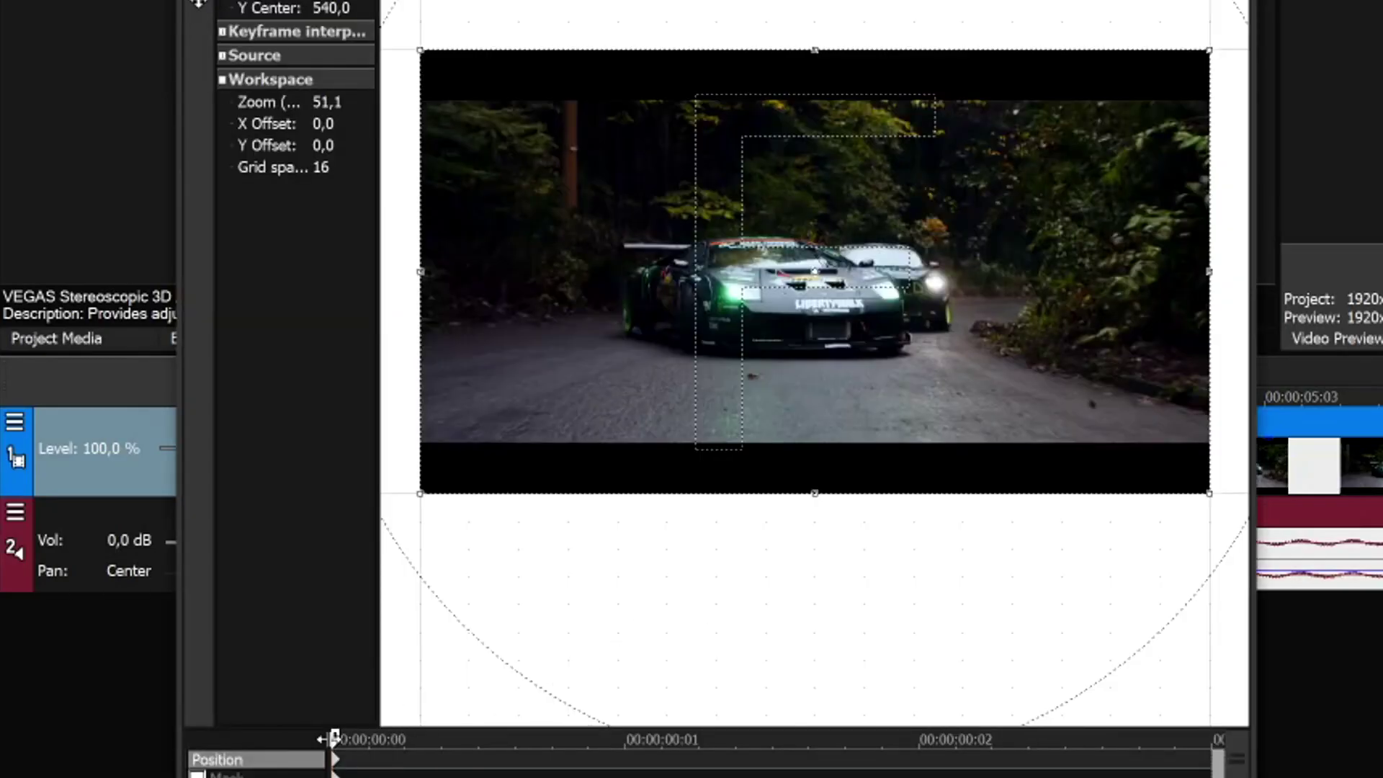
drag(244, 744, 358, 742)
click(635, 741)
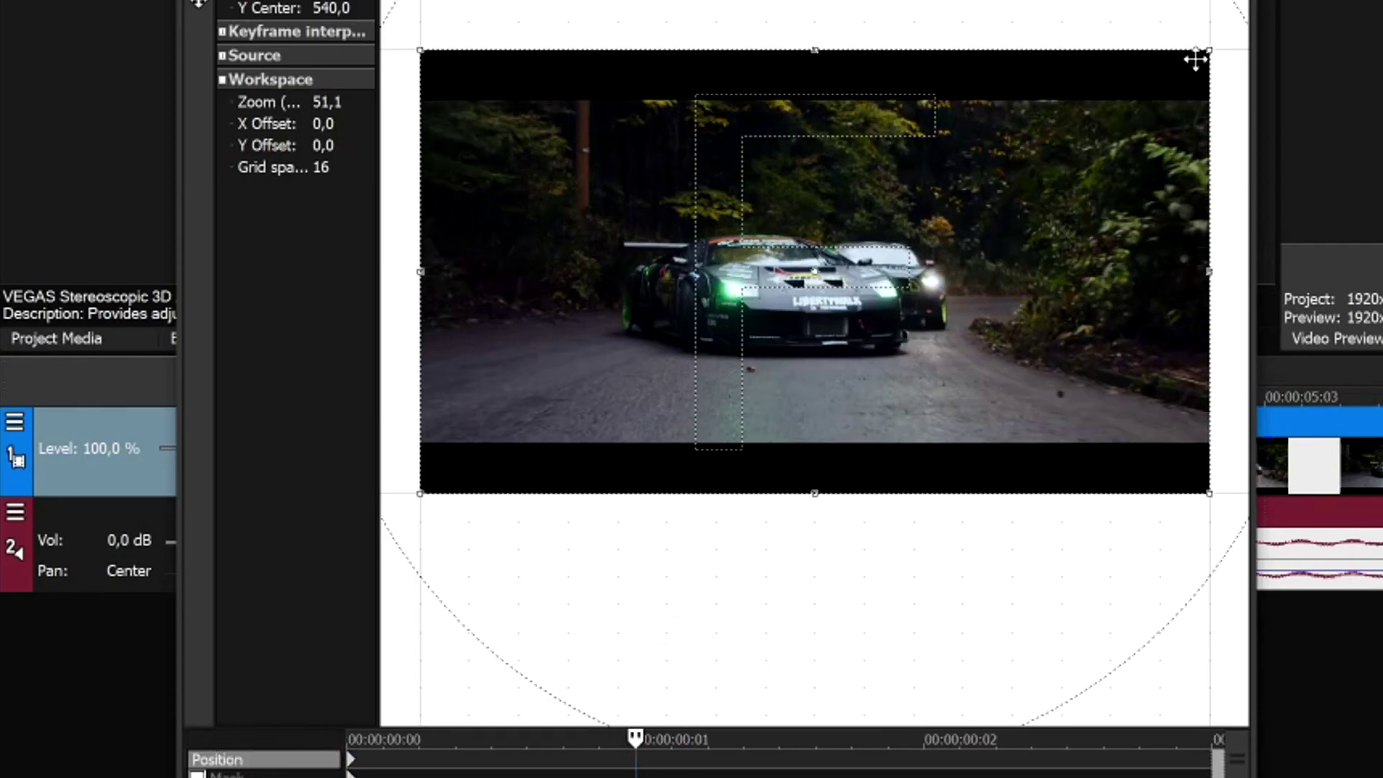
drag(1199, 56, 1143, 101)
drag(636, 736, 922, 737)
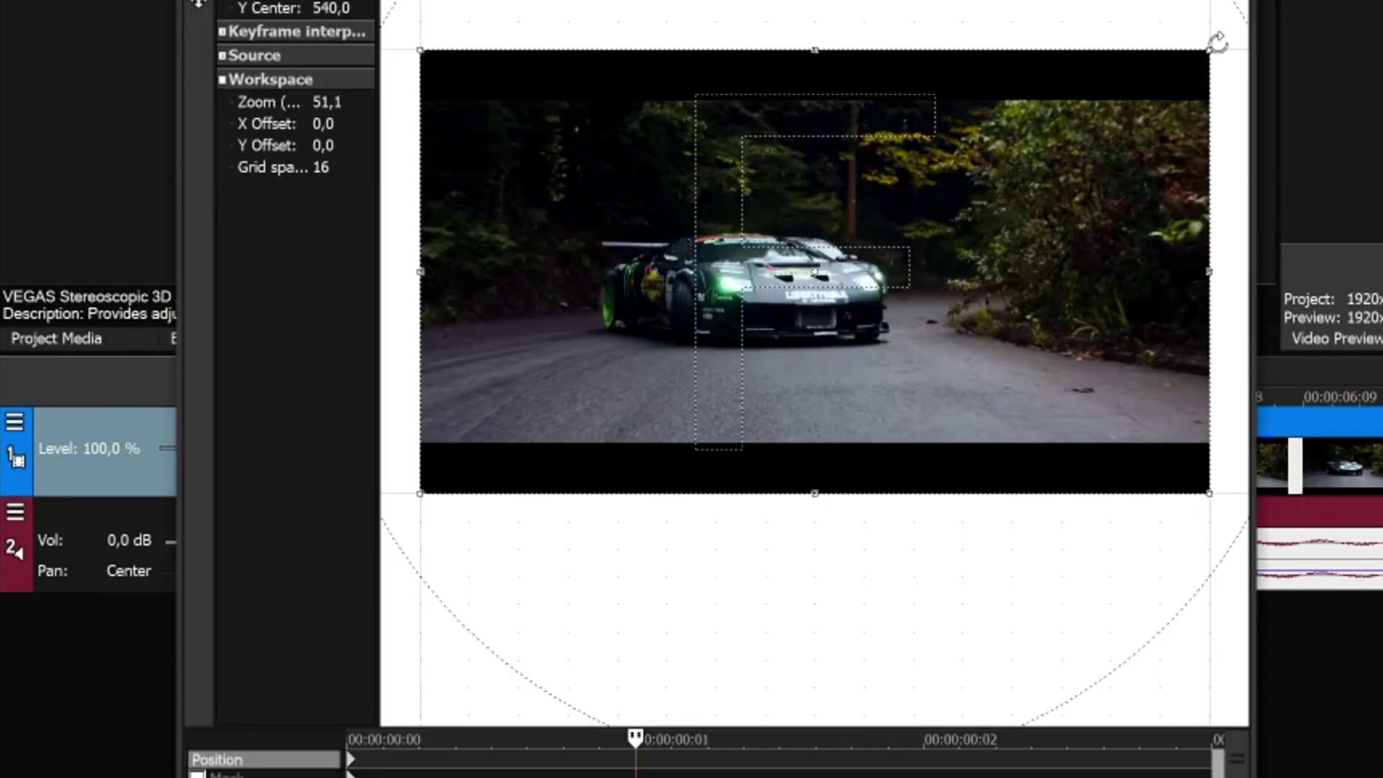
drag(1217, 41, 1114, 104)
click(922, 737)
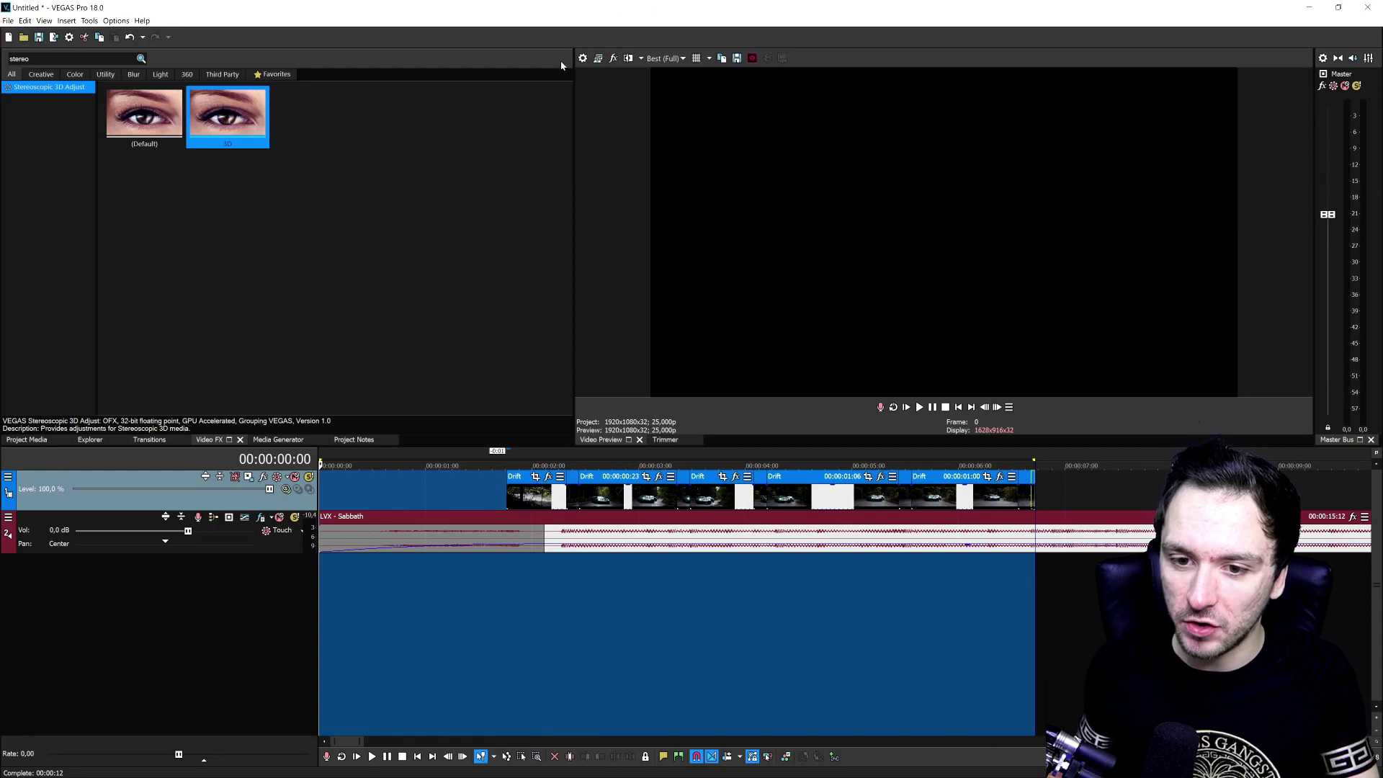
Open Project Video Properties to confirm the 3D mode is still Anaglyphic (red/cyan).
click(582, 58)
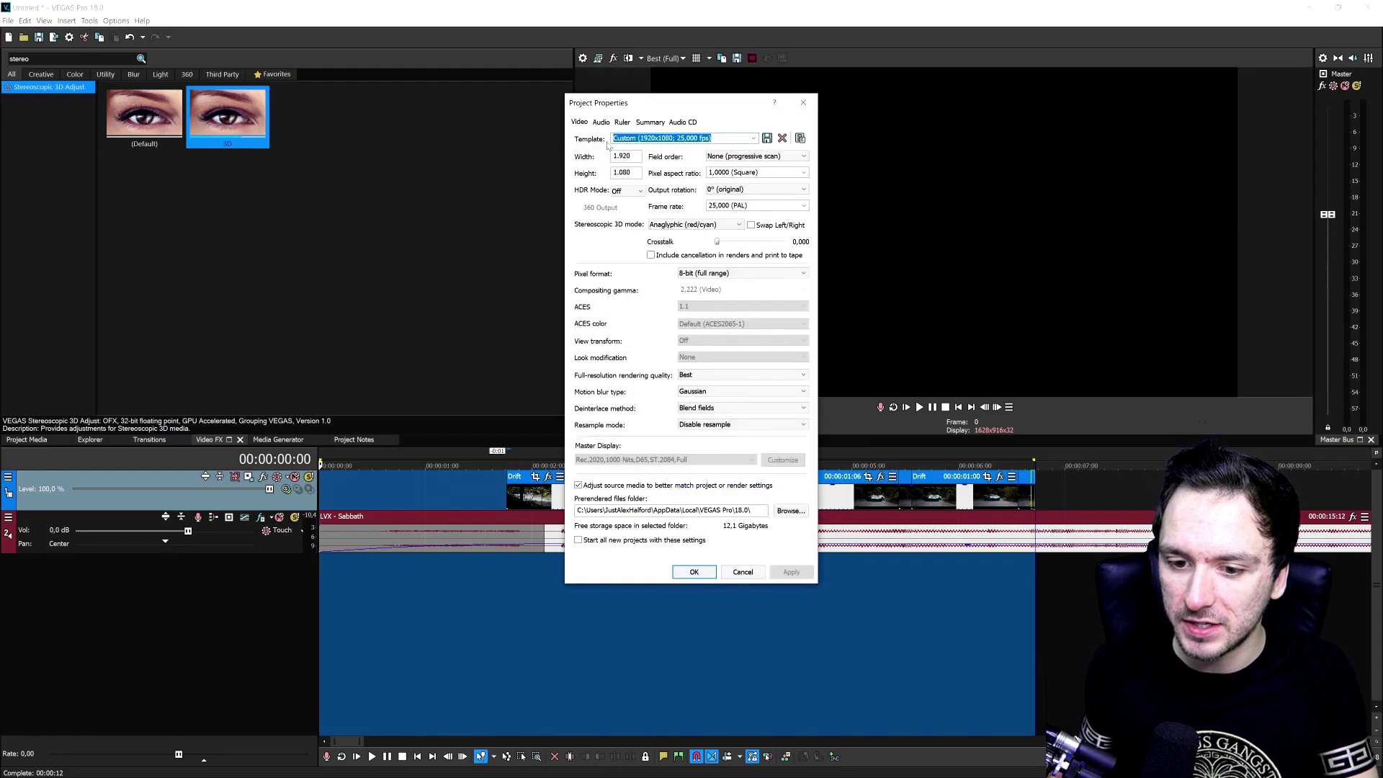